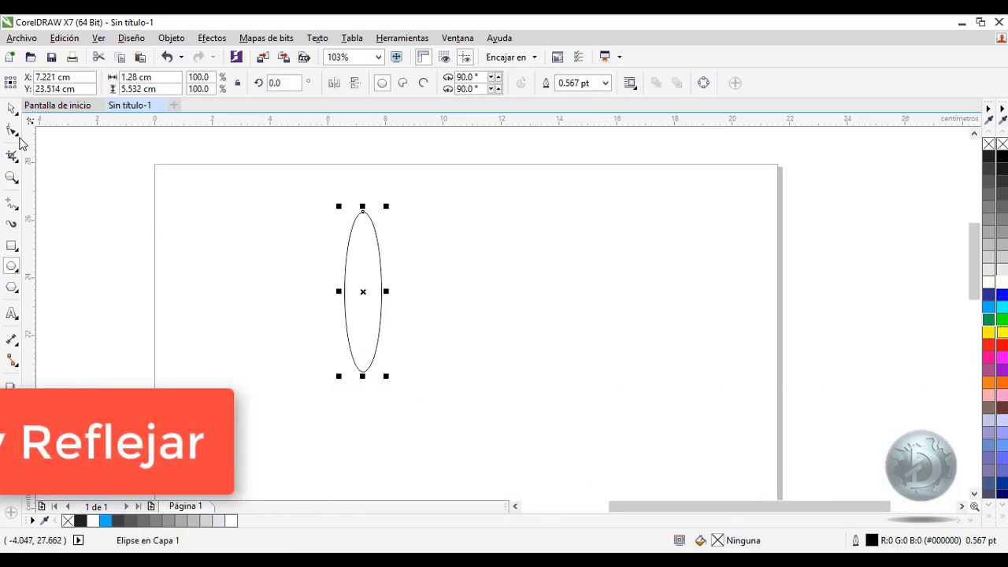
- Try rotating the vertical ellipse freehand about its centre, and undo the rotation
click(13, 111)
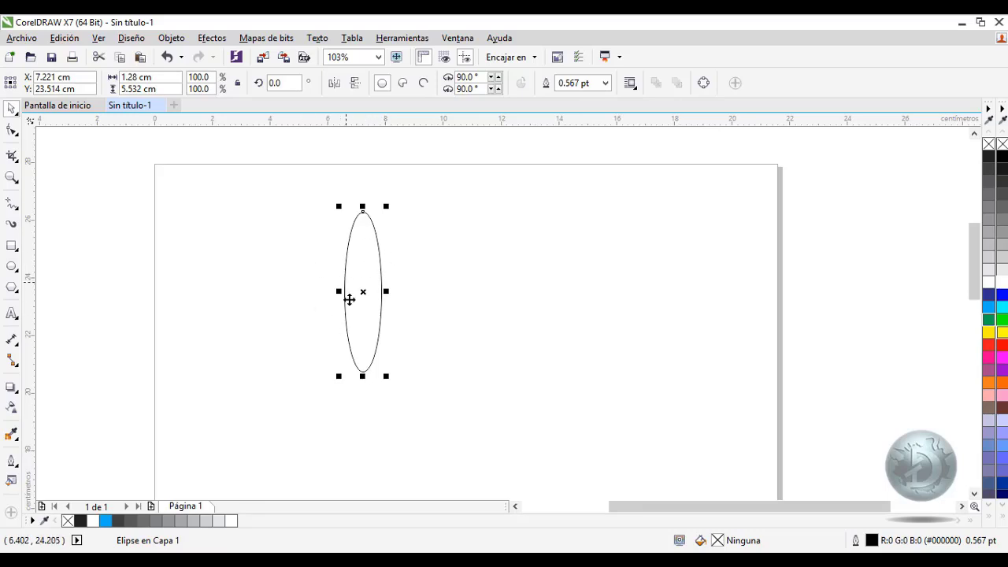
click(374, 239)
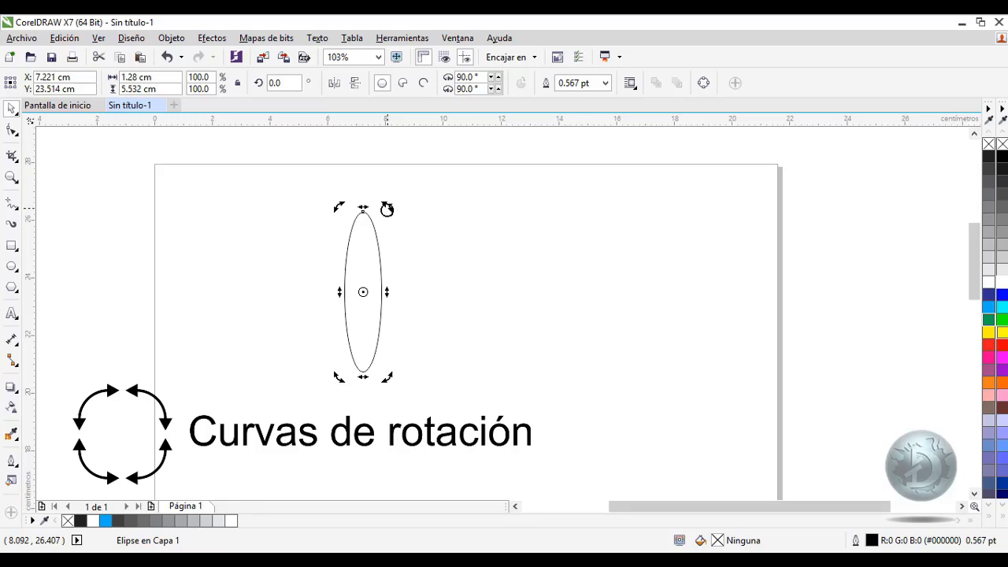
drag(387, 208, 355, 248)
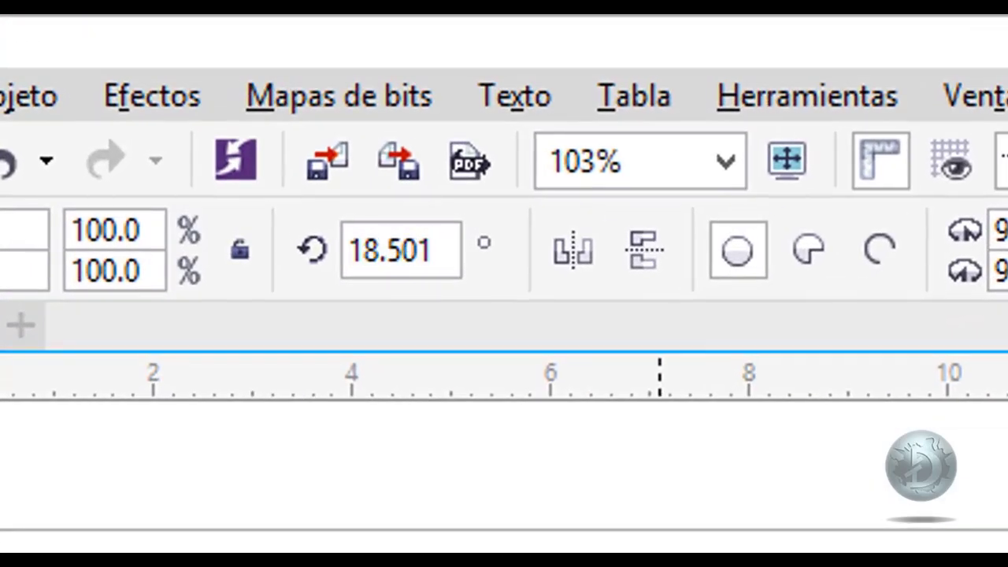
mouse_move(660, 551)
mouse_down()
mouse_move(521, 551)
mouse_move(861, 551)
mouse_move(711, 551)
mouse_move(816, 551)
mouse_up()
mouse_move(718, 551)
mouse_down()
mouse_move(587, 551)
mouse_move(700, 551)
mouse_move(662, 551)
mouse_up()
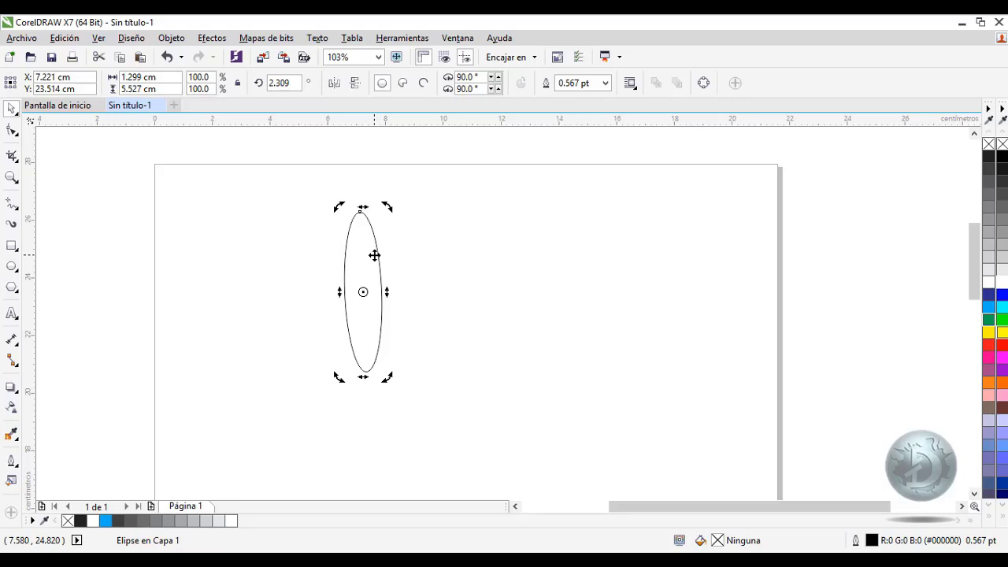
key(ctrl+z)
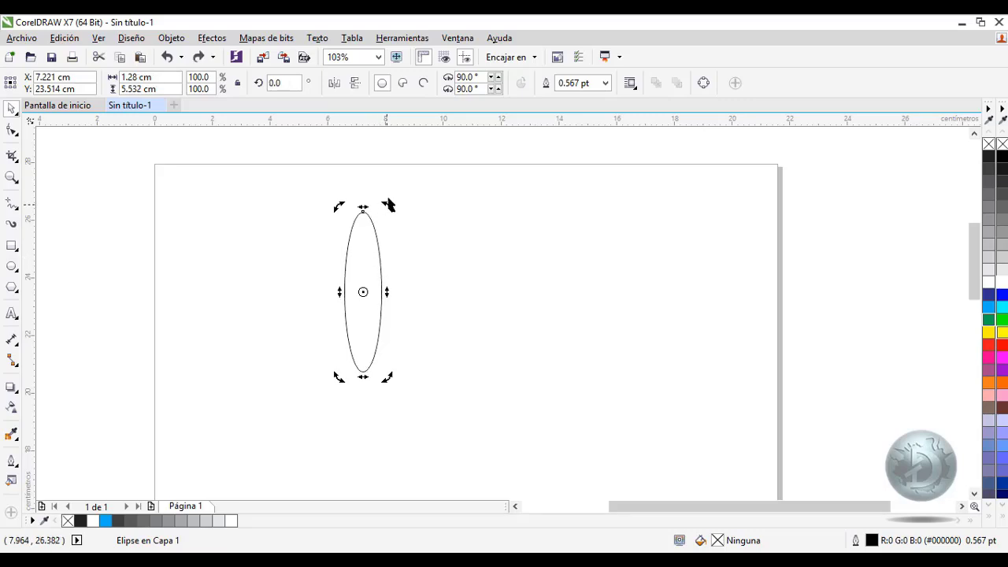
- Rotate the ellipse to about 38 degrees and move it toward the page's left edge, centred near X 4.1, Y 24.1 cm
drag(386, 207, 323, 196)
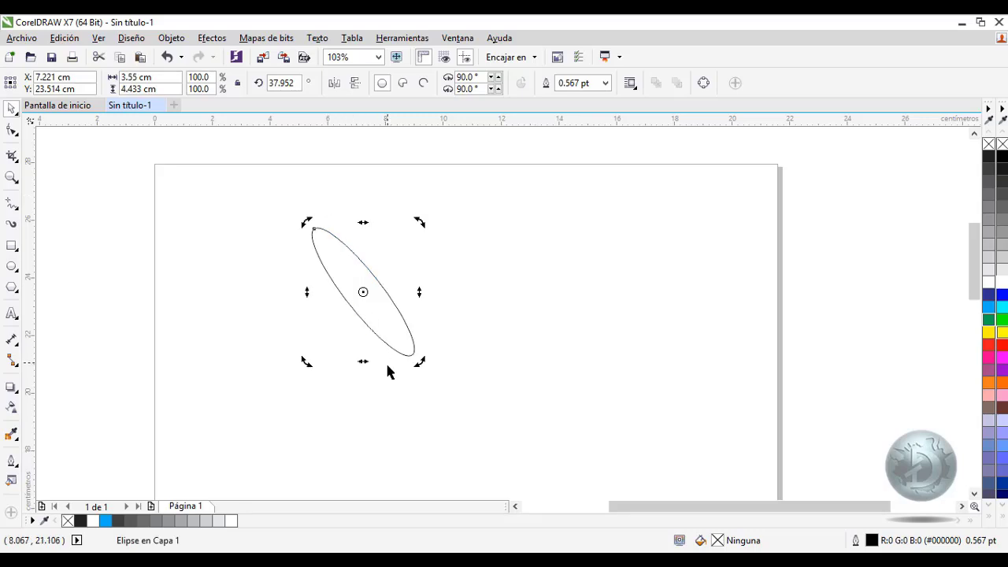
drag(337, 289, 247, 271)
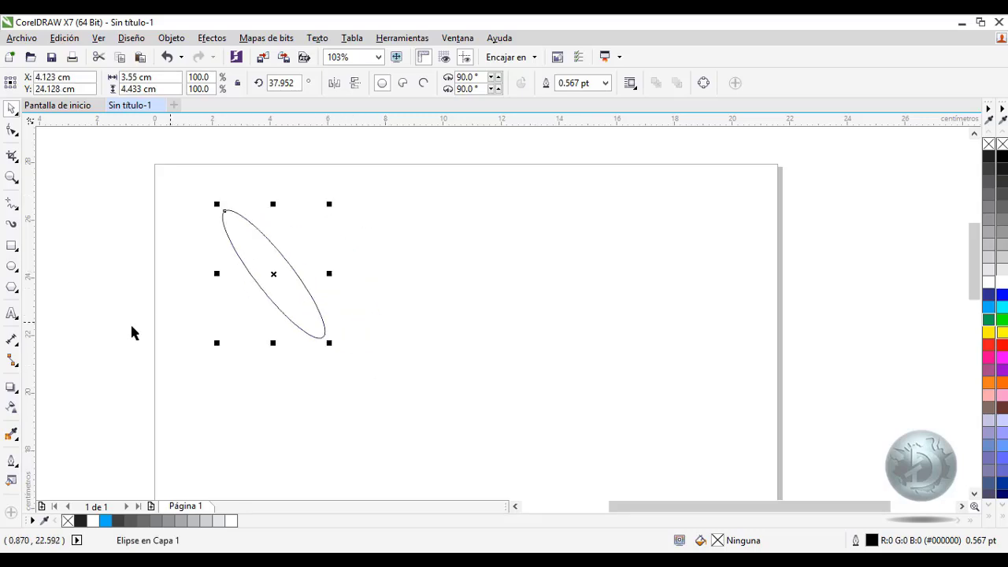
- Add the artistic text CECYTE to the right of the ellipse and enlarge it to about 64 pt
click(10, 315)
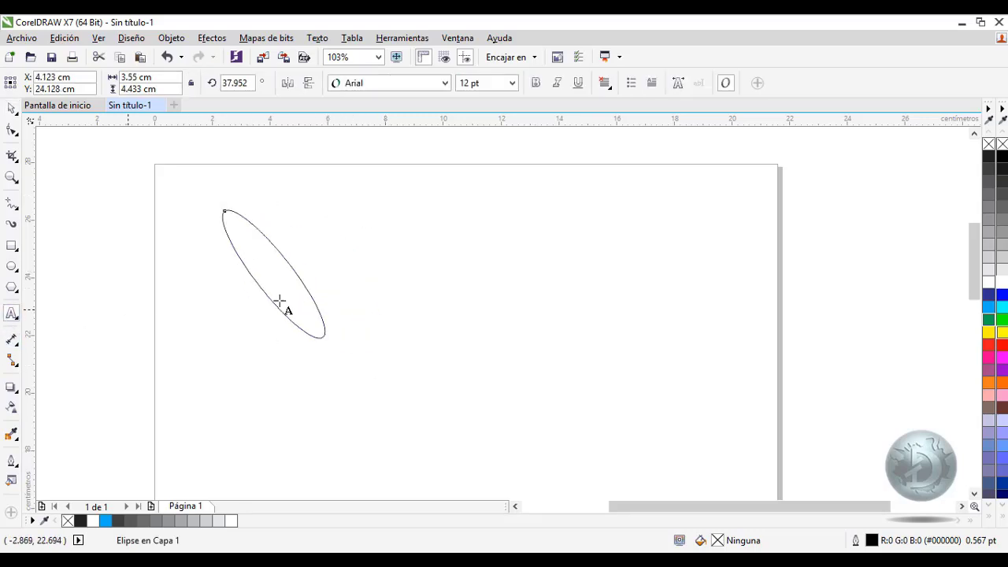
click(452, 296)
text(CECYTE)
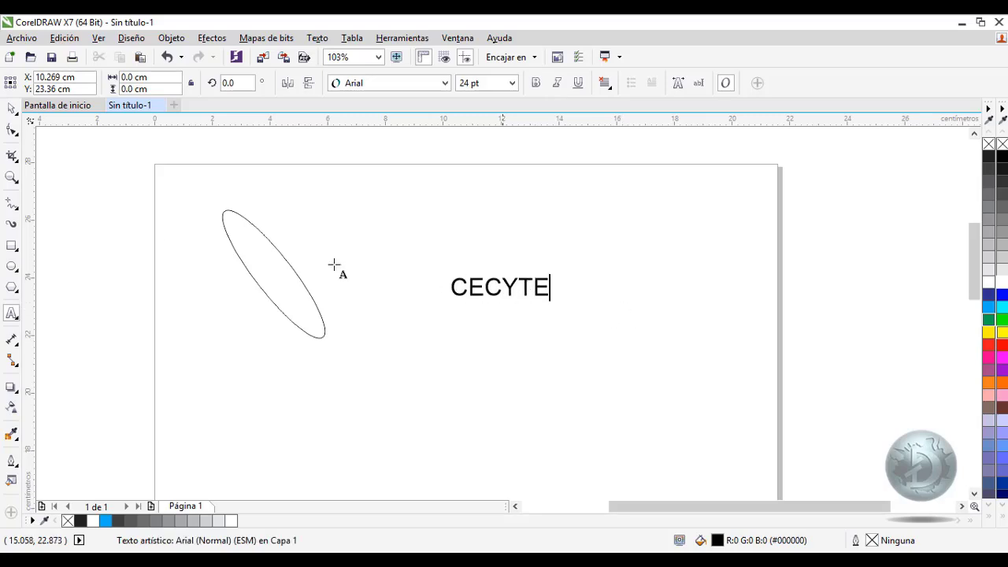
key(Escape)
click(11, 110)
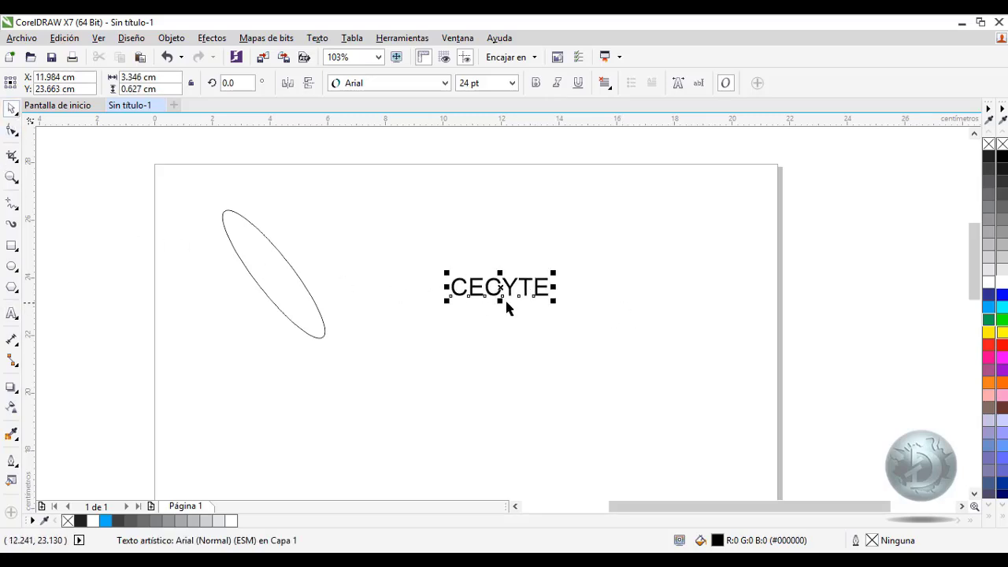
drag(555, 299, 671, 398)
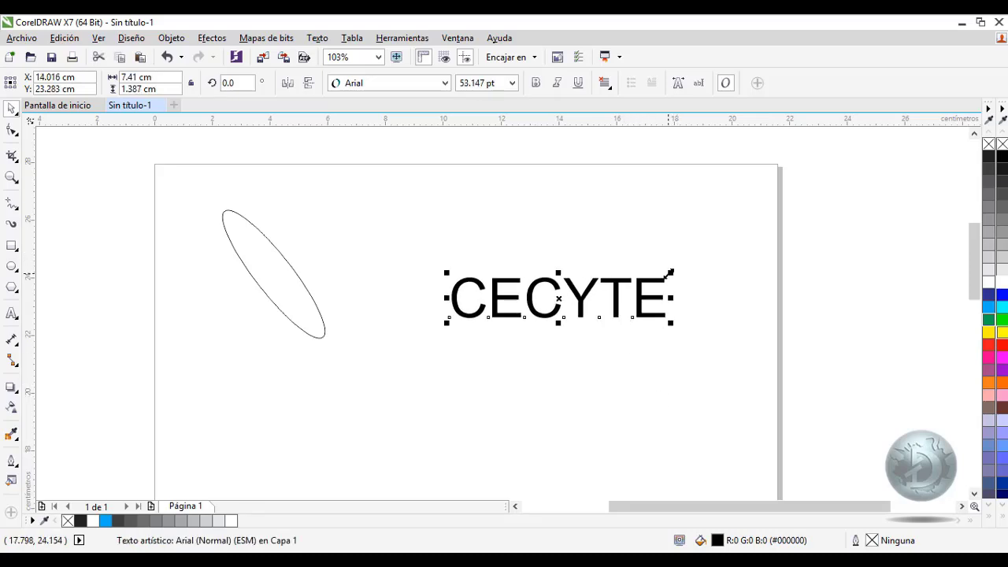
drag(670, 272, 712, 229)
- Rotate the CECYTE text to about 342 degrees and move it to the page's upper-right corner
click(646, 279)
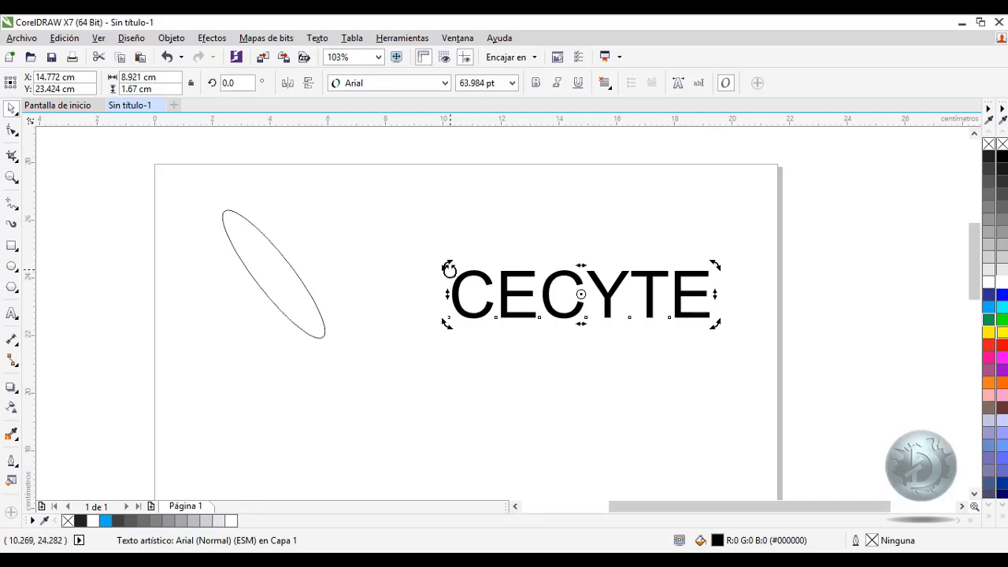
drag(447, 262, 449, 356)
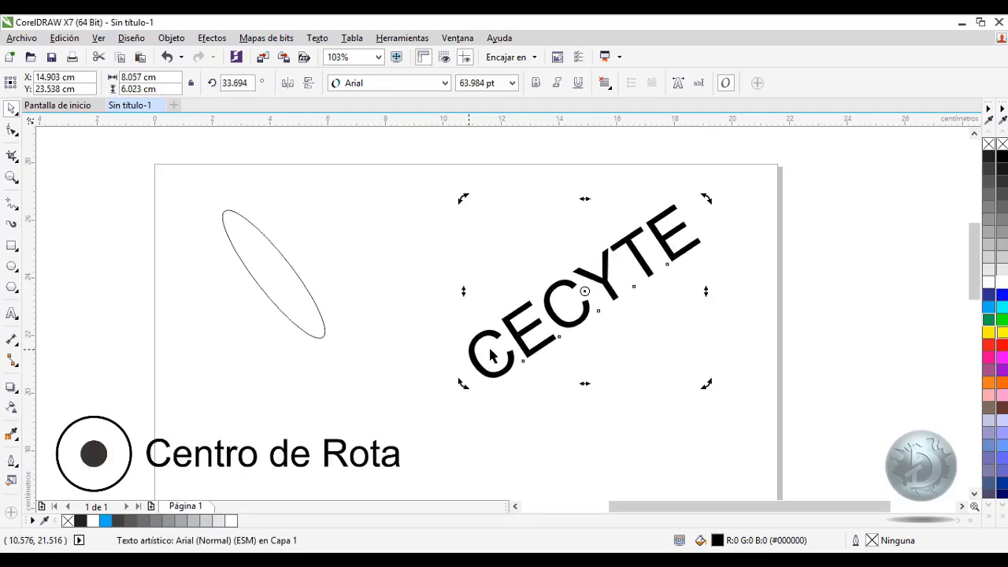
drag(704, 196, 726, 329)
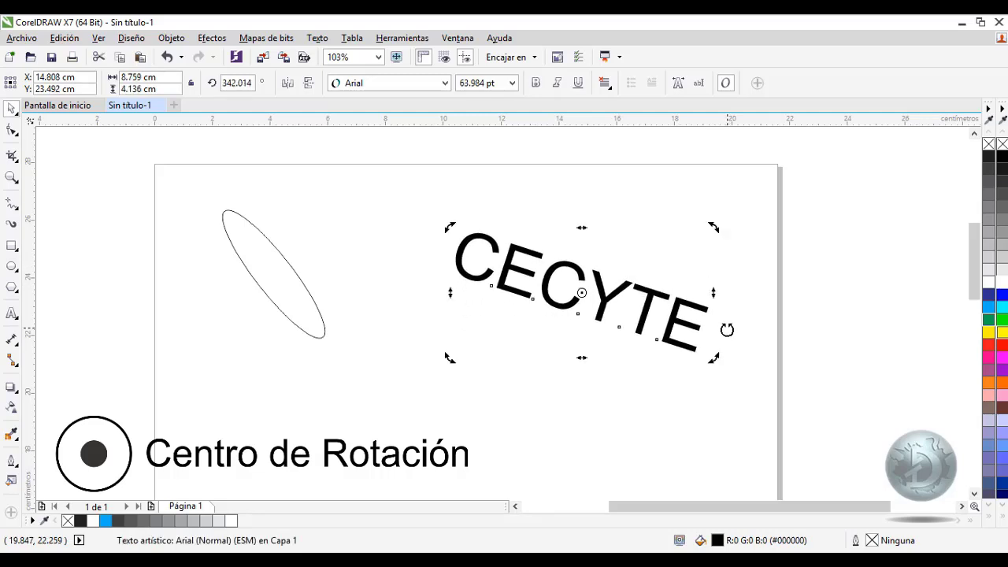
drag(628, 299, 746, 225)
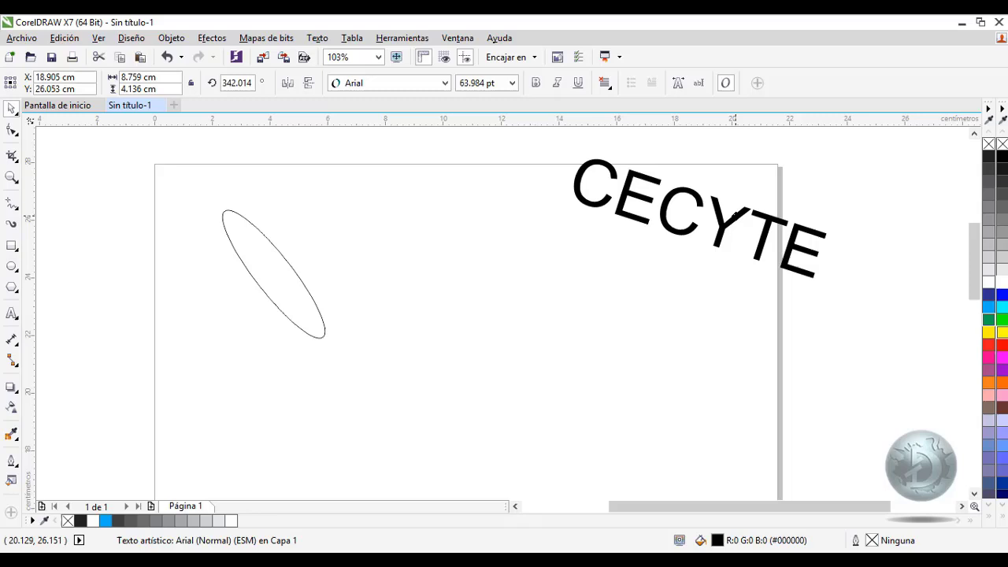
- Draw a rectangle about 1.5 by 2.6 cm mid-page and move its rotation centre near its lower-right corner
click(11, 246)
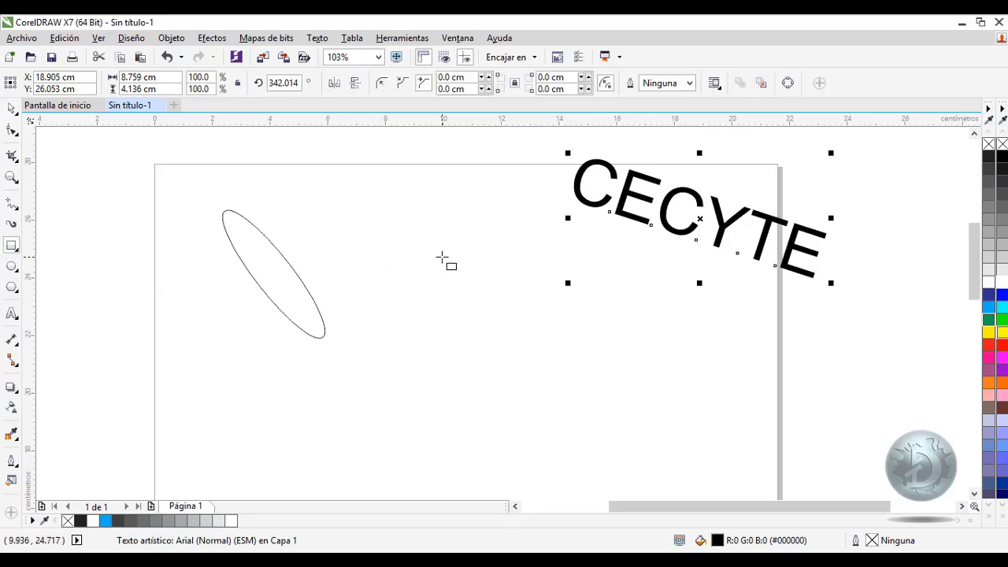
drag(441, 257, 486, 333)
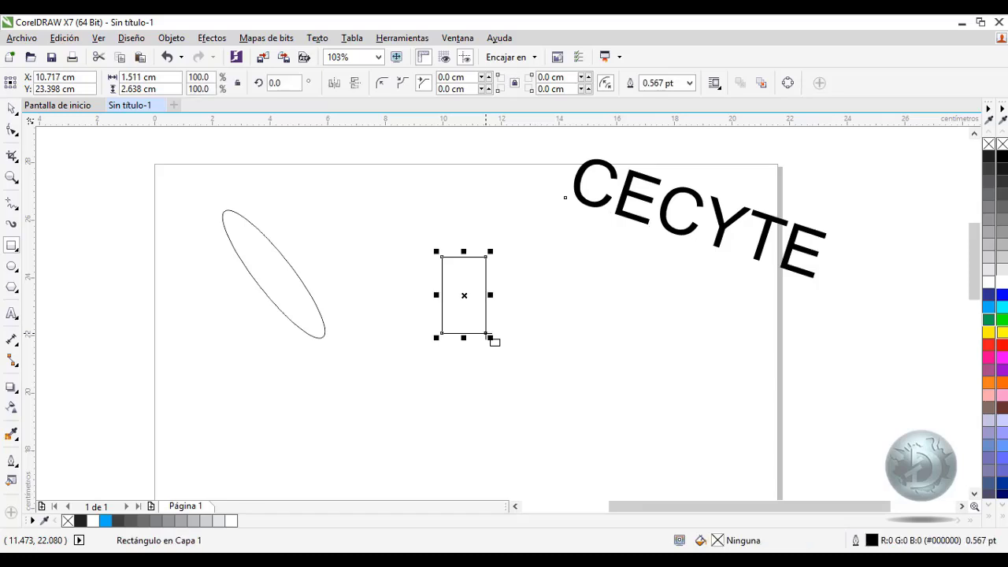
click(13, 110)
click(467, 295)
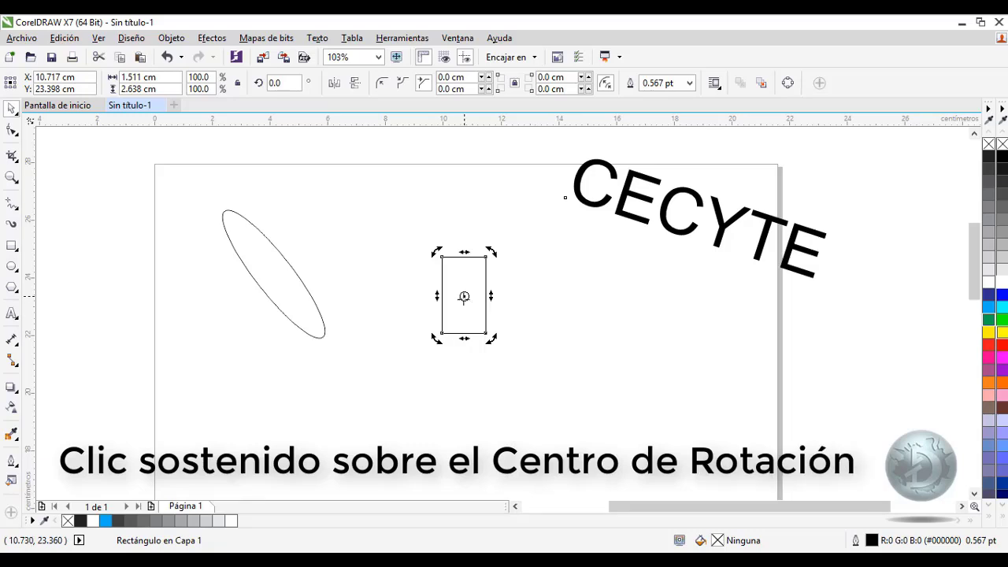
mouse_move(465, 295)
mouse_down()
mouse_move(450, 328)
mouse_move(452, 286)
mouse_move(422, 286)
mouse_move(371, 359)
mouse_move(393, 377)
mouse_move(458, 324)
mouse_move(477, 322)
mouse_up()
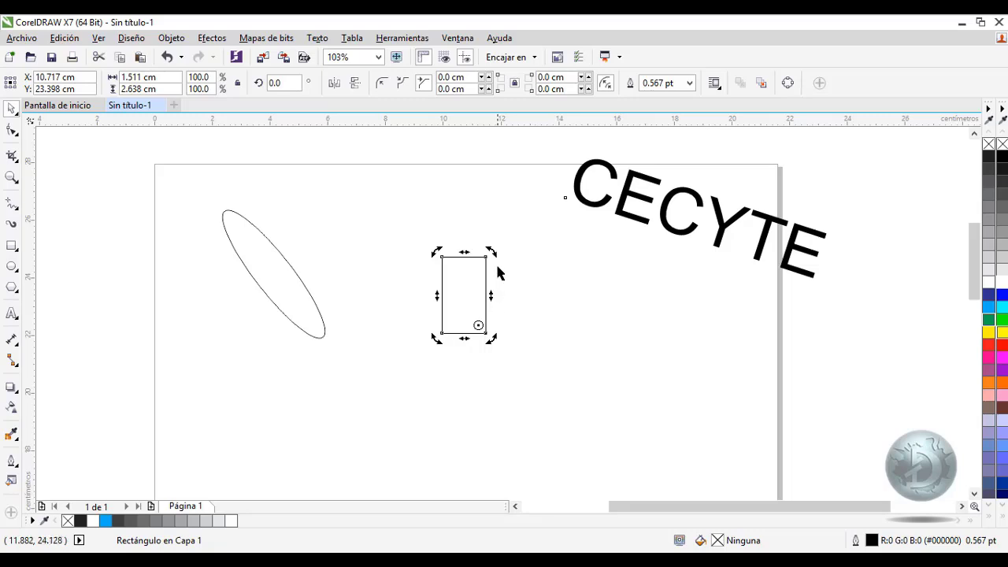
- Rotate the rectangle counterclockwise about its shifted centre, move it beneath the CECYTE text and deselect it
drag(491, 254, 429, 290)
drag(470, 332, 714, 326)
click(459, 330)
- Draw a vertical ellipse about 1.1 by 3.5 cm mid-page and show its rotation handles
click(11, 267)
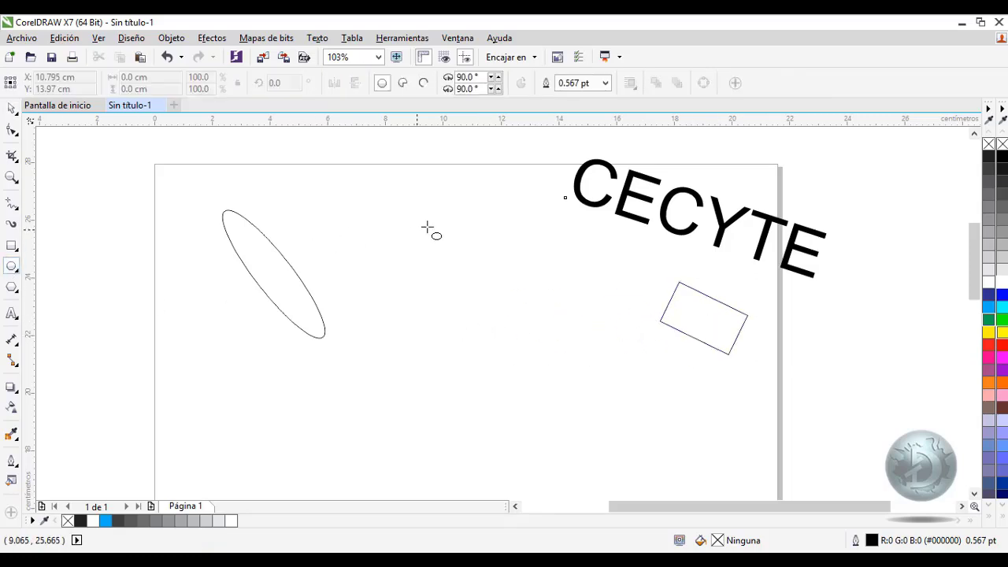
mouse_move(422, 222)
mouse_down()
mouse_move(443, 338)
mouse_move(464, 363)
mouse_move(443, 346)
mouse_move(443, 331)
mouse_up()
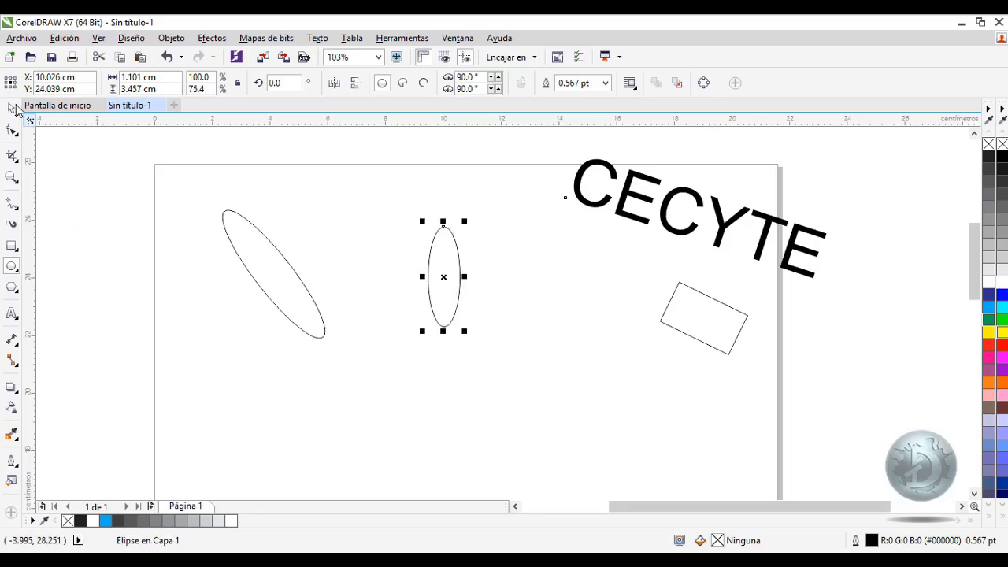
click(11, 109)
click(454, 287)
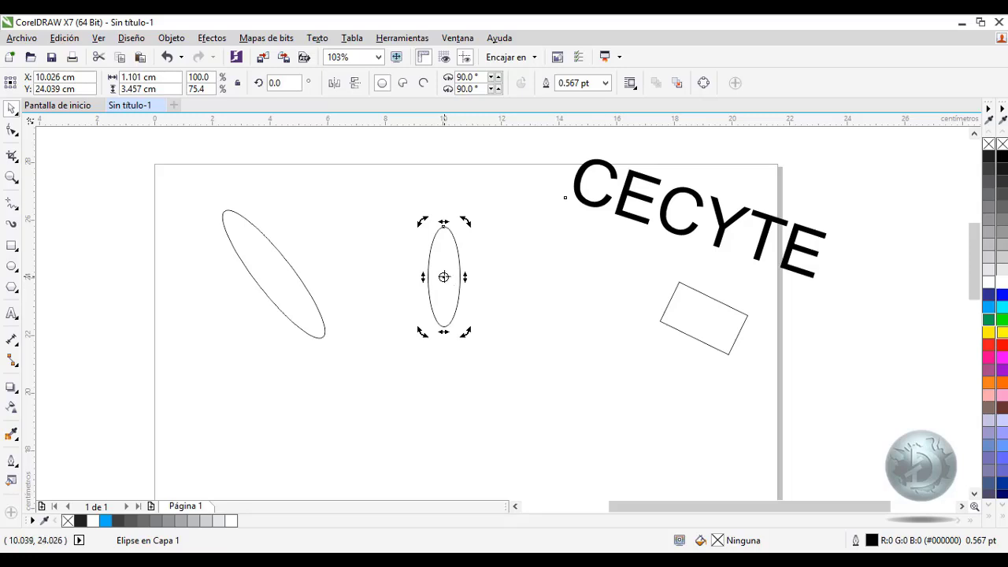
- Reposition the new ellipse's rotation centre, ending at its upper tip, and rotate the ellipse to about 239 degrees
drag(443, 277, 429, 318)
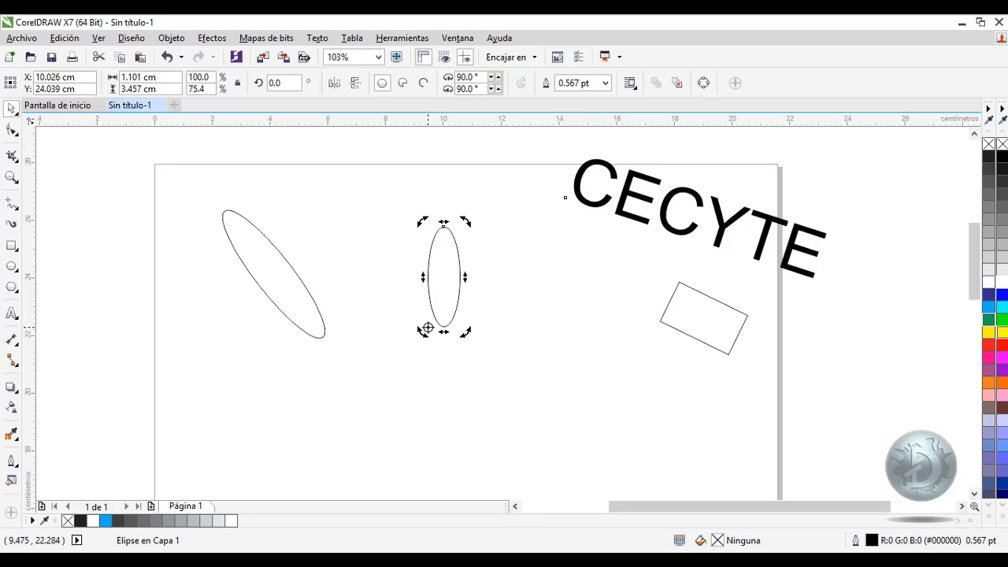
mouse_move(428, 327)
mouse_down()
mouse_move(445, 275)
mouse_move(459, 328)
mouse_move(439, 276)
mouse_move(446, 285)
mouse_up()
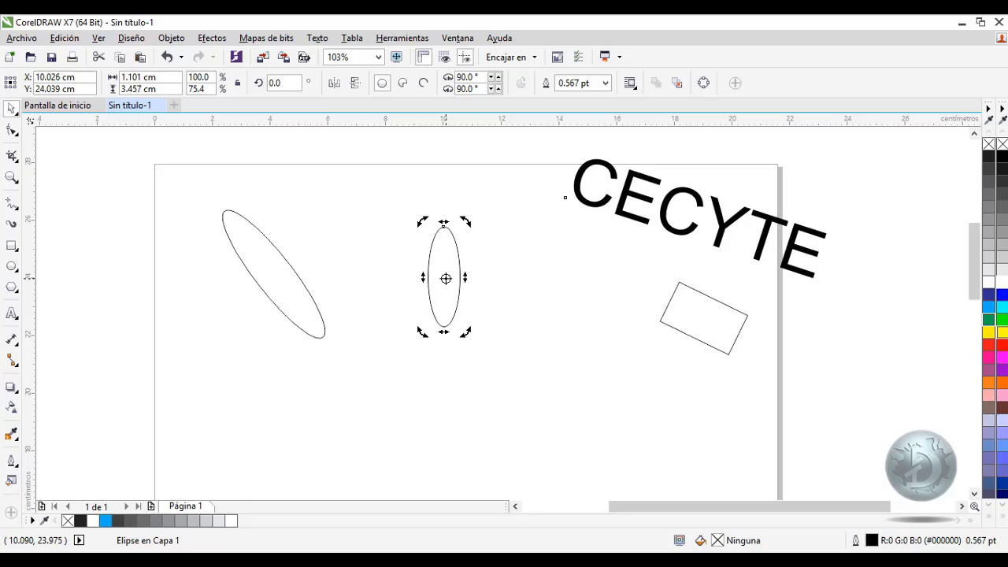
mouse_move(446, 278)
mouse_down()
mouse_move(431, 237)
mouse_move(459, 323)
mouse_move(426, 316)
mouse_move(425, 275)
mouse_move(459, 275)
mouse_move(451, 239)
mouse_move(428, 226)
mouse_move(410, 321)
mouse_move(439, 256)
mouse_move(459, 277)
mouse_move(437, 277)
mouse_move(448, 231)
mouse_move(472, 314)
mouse_move(430, 310)
mouse_move(414, 257)
mouse_move(378, 355)
mouse_up()
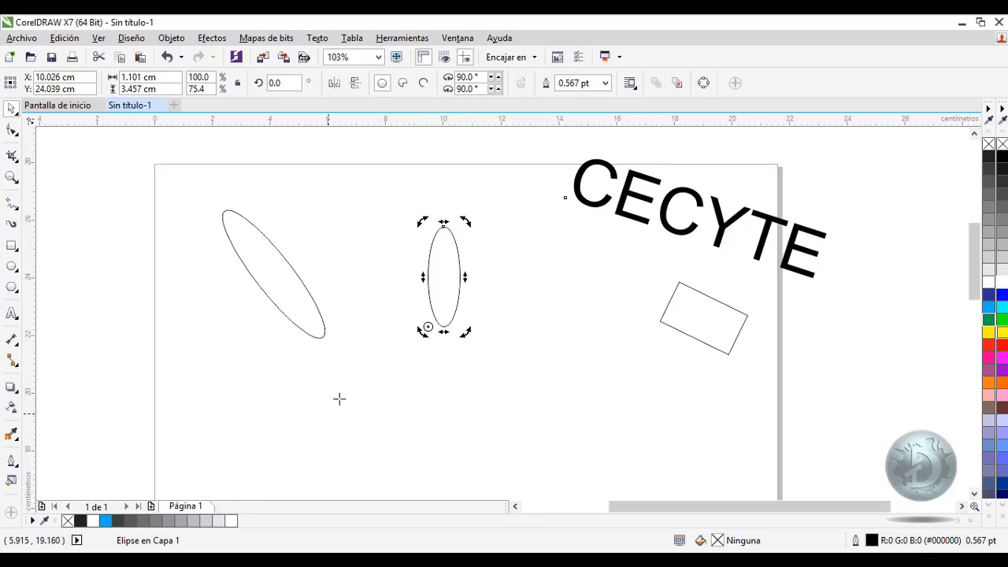
drag(398, 300, 438, 229)
drag(467, 225, 494, 290)
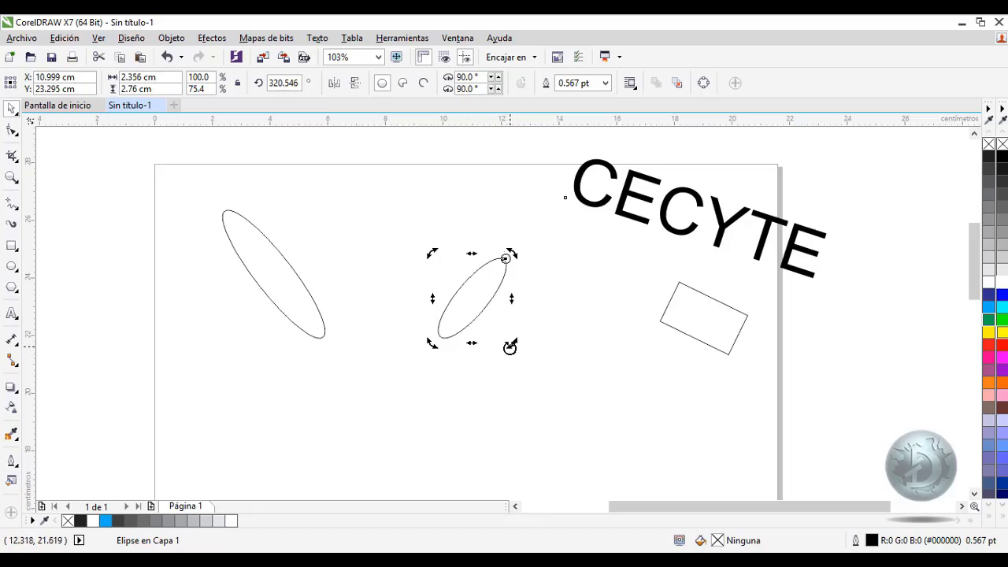
drag(509, 346, 440, 275)
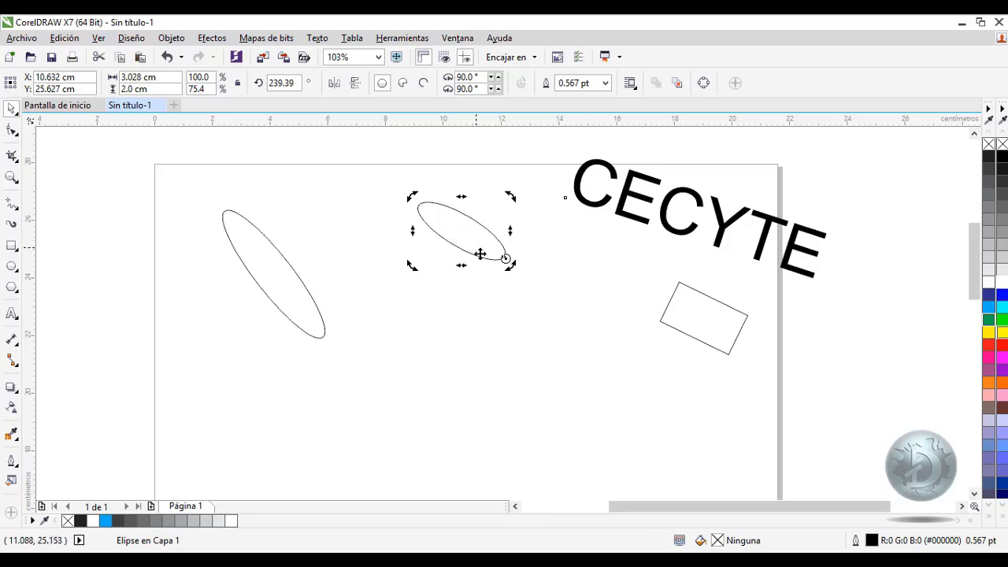
- Return the rotation centre to the middle of the rotated ellipse
drag(505, 258, 466, 229)
click(465, 229)
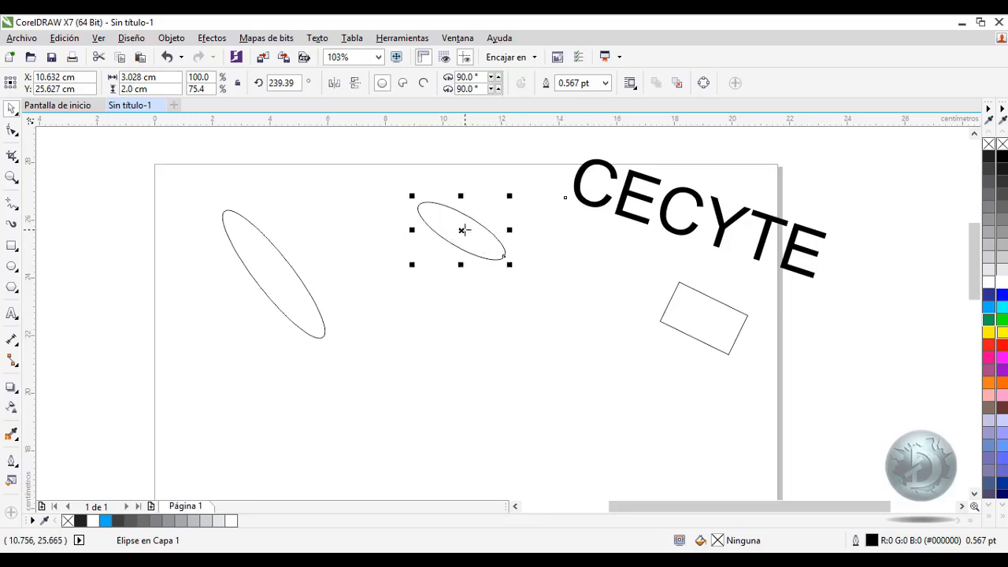
click(466, 229)
mouse_move(465, 229)
mouse_down()
mouse_move(491, 255)
mouse_move(461, 231)
mouse_up()
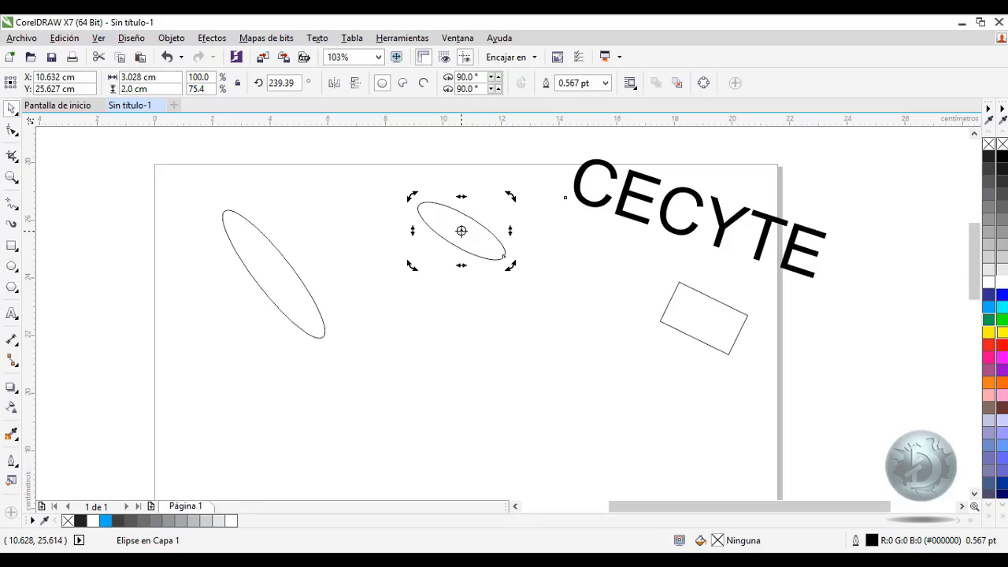
drag(512, 194, 484, 213)
- Delete both ellipses, the CECYTE text and the rotated rectangle from the page
click(479, 227)
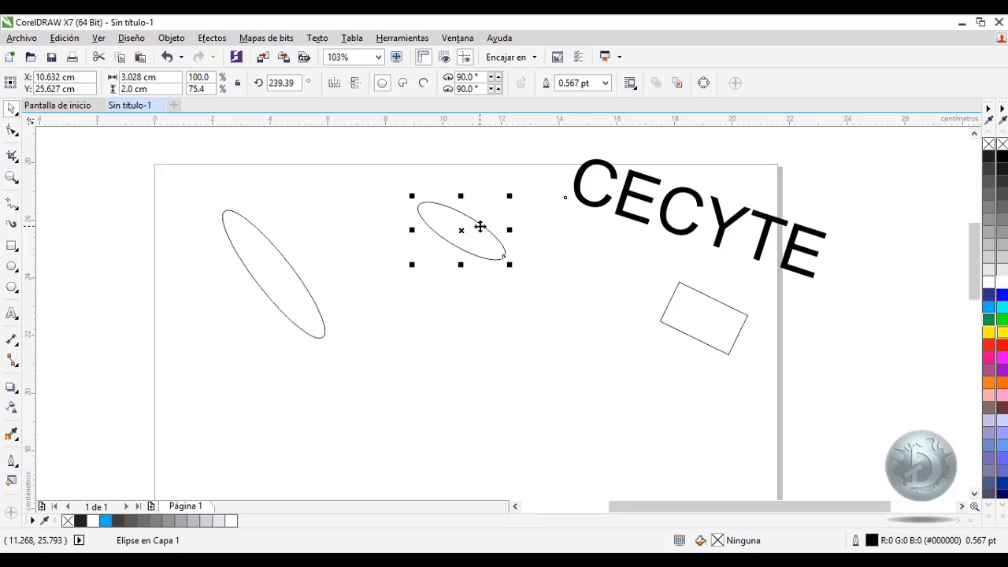
key(Delete)
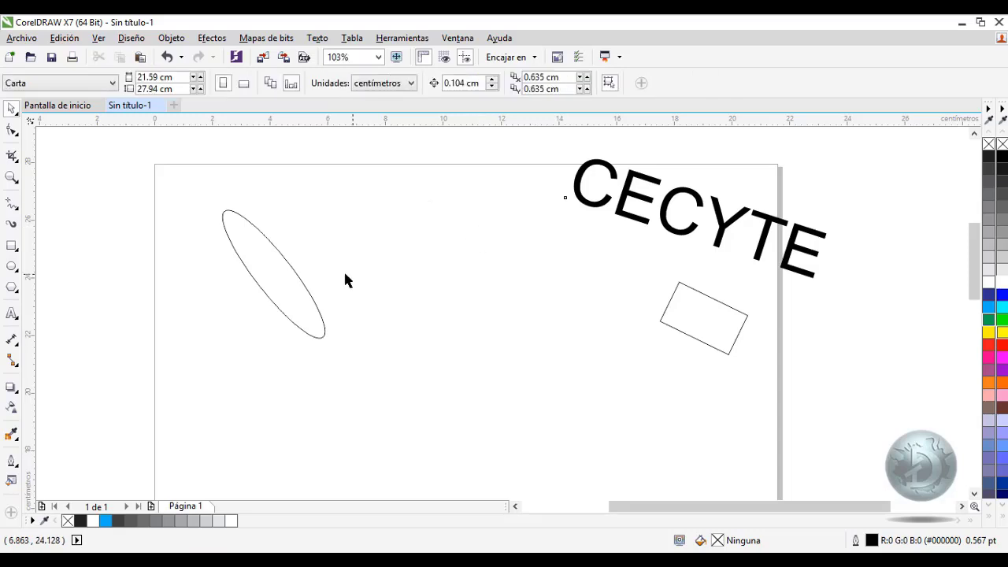
click(284, 281)
key(Delete)
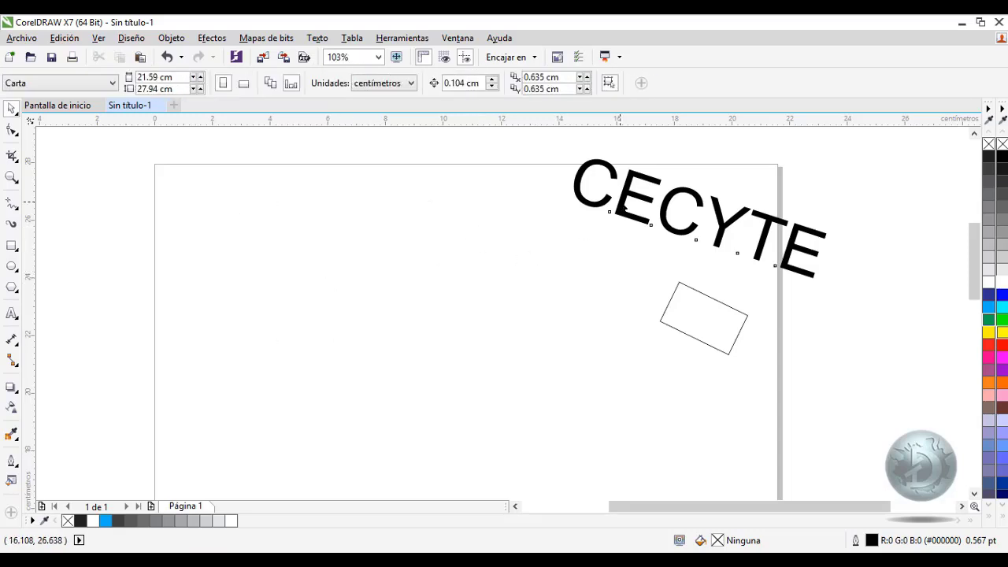
click(622, 209)
key(Delete)
click(675, 315)
key(Delete)
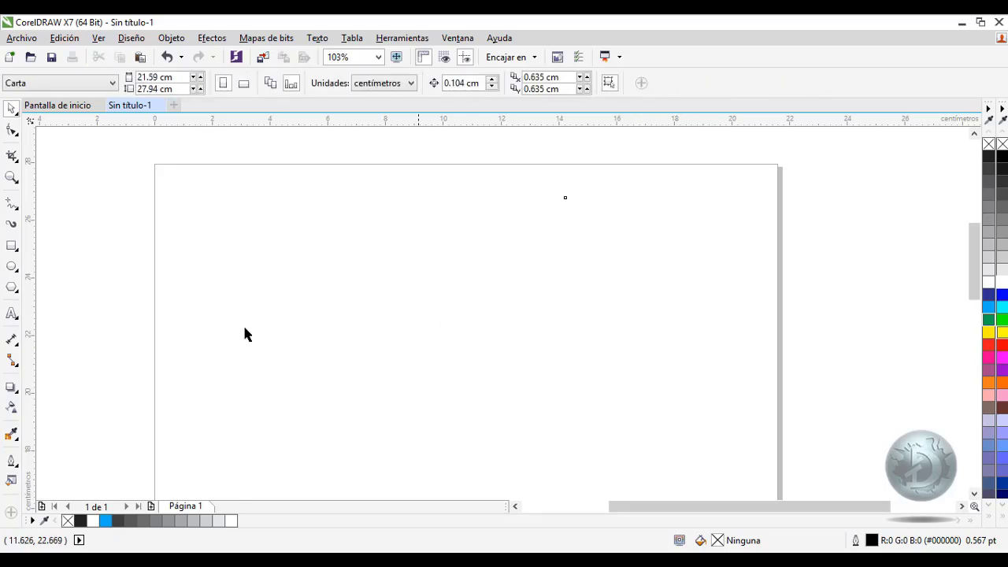
- Draw a vertical ellipse about 1.1 by 3.3 cm in the upper middle of the empty page
click(12, 267)
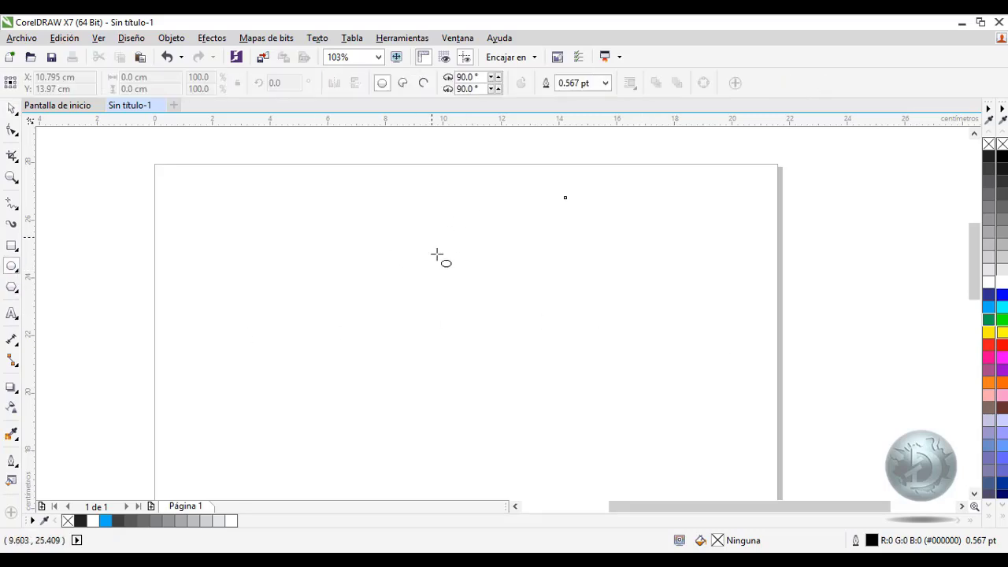
drag(427, 234, 465, 336)
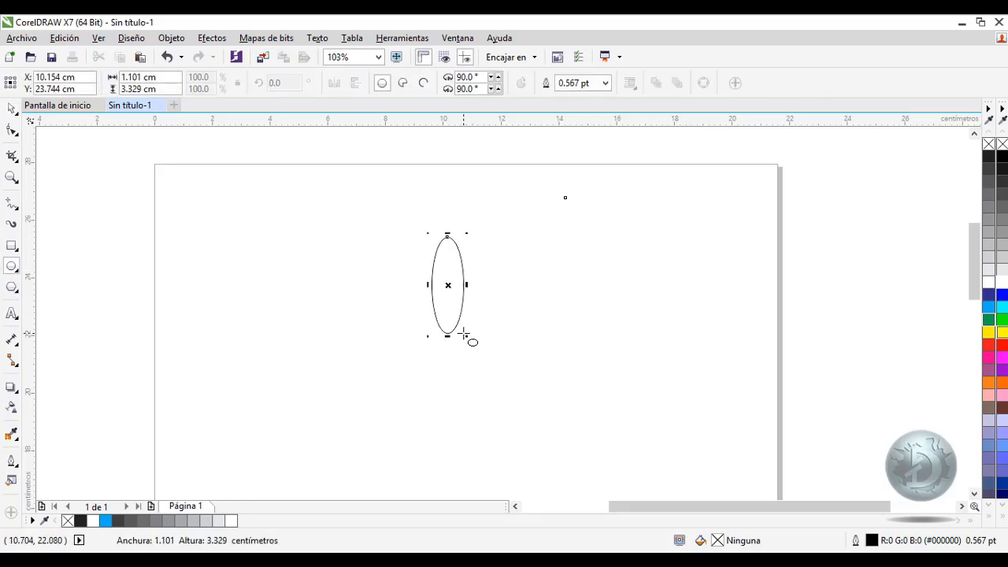
- Try rotating the vertical ellipse 90 degrees about its centre with constrained angles, and undo the rotation
click(12, 108)
click(452, 277)
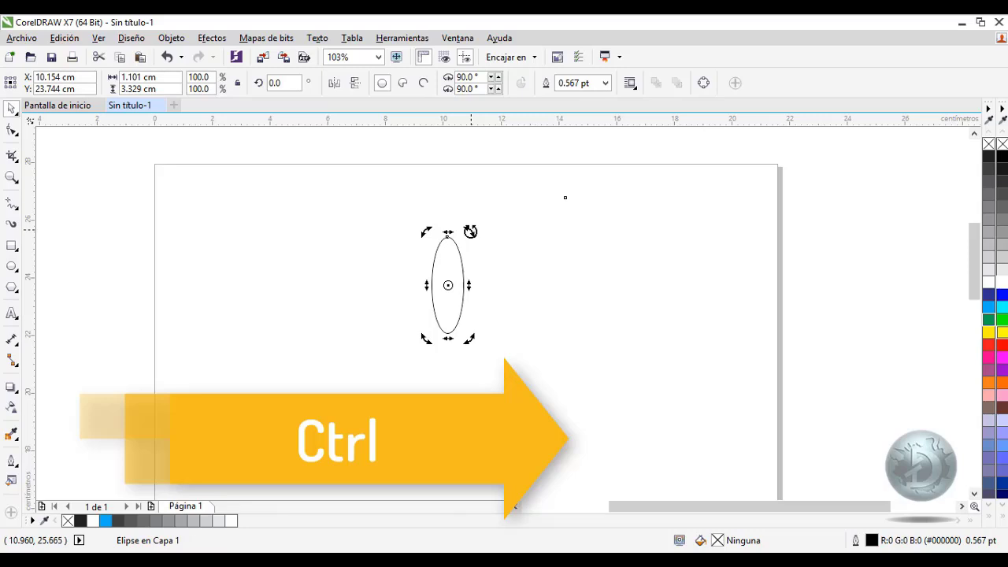
mouse_move(470, 232)
mouse_down()
mouse_move(430, 234)
mouse_move(404, 277)
mouse_move(427, 249)
mouse_move(493, 249)
mouse_move(506, 281)
mouse_move(479, 338)
mouse_move(440, 336)
mouse_move(409, 299)
mouse_move(414, 272)
mouse_move(444, 243)
mouse_move(406, 271)
mouse_up()
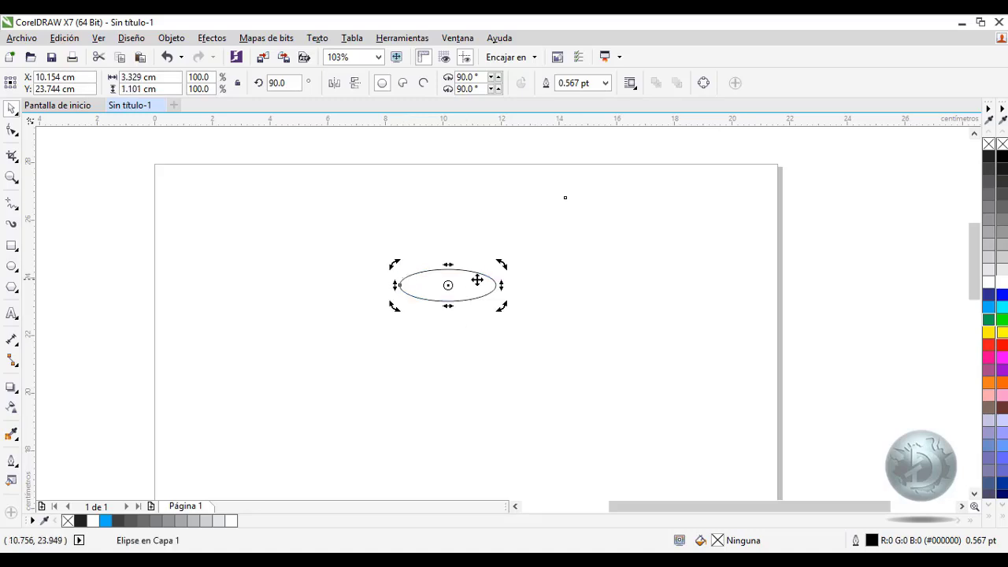
key(ctrl+z)
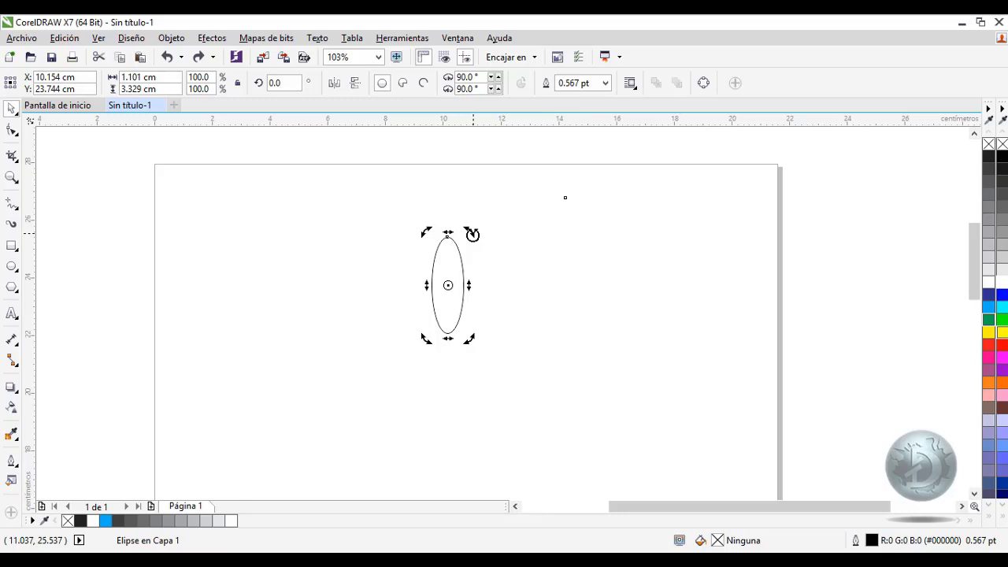
- Add a copy of the ellipse rotated 90 degrees, and a copy of both crossed ellipses rotated to 315 degrees, all about their common centre
drag(472, 234, 423, 281)
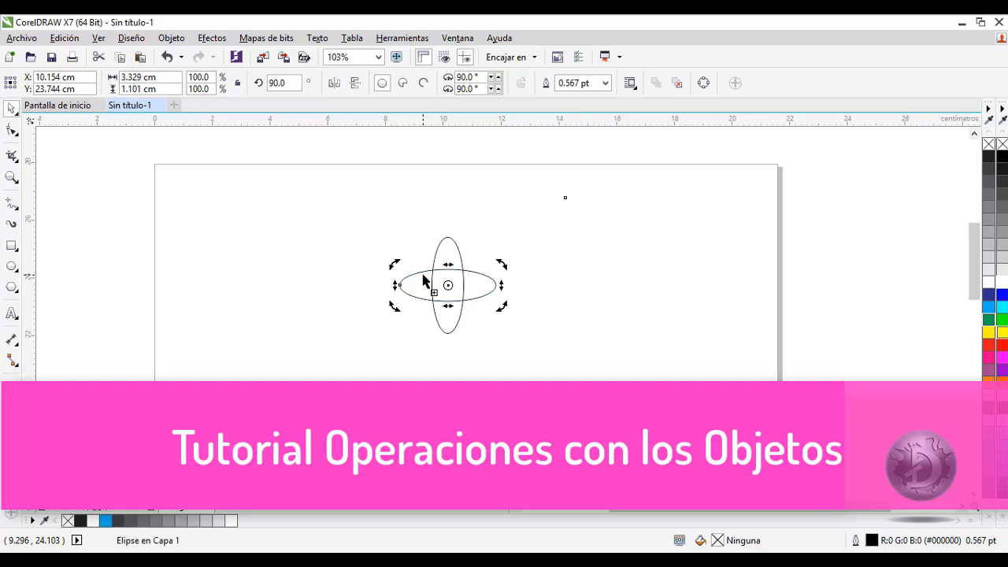
click(399, 314)
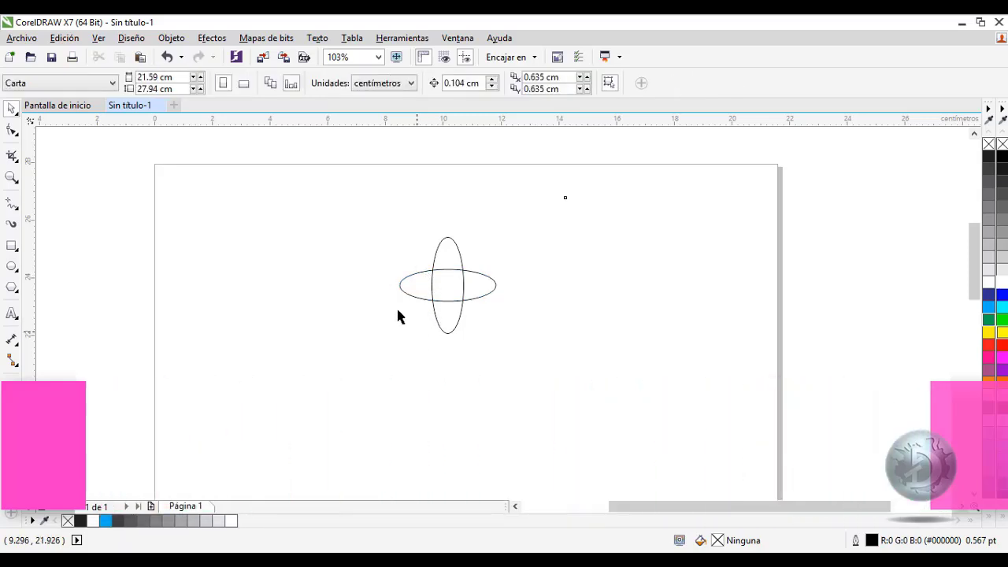
drag(342, 221, 512, 379)
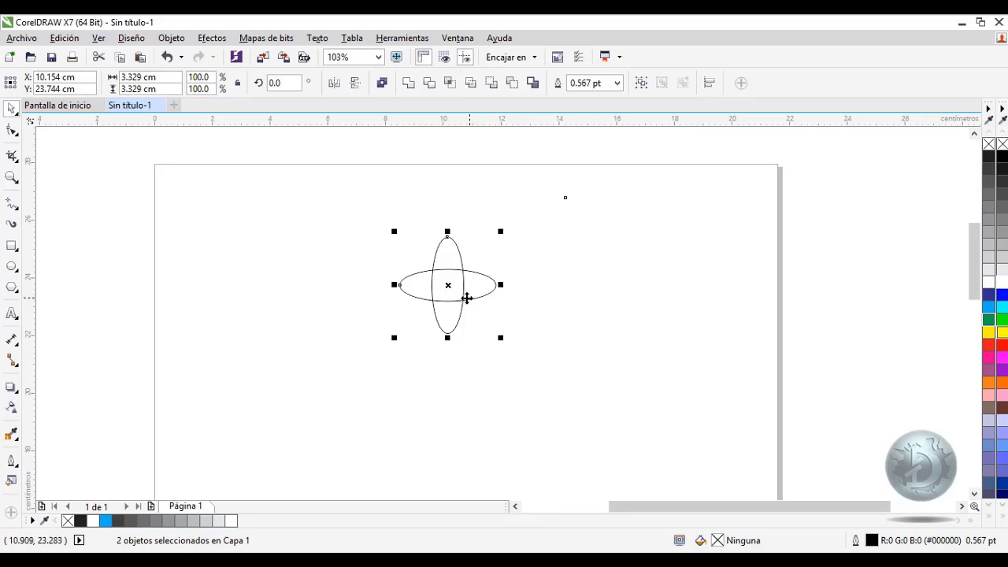
click(465, 298)
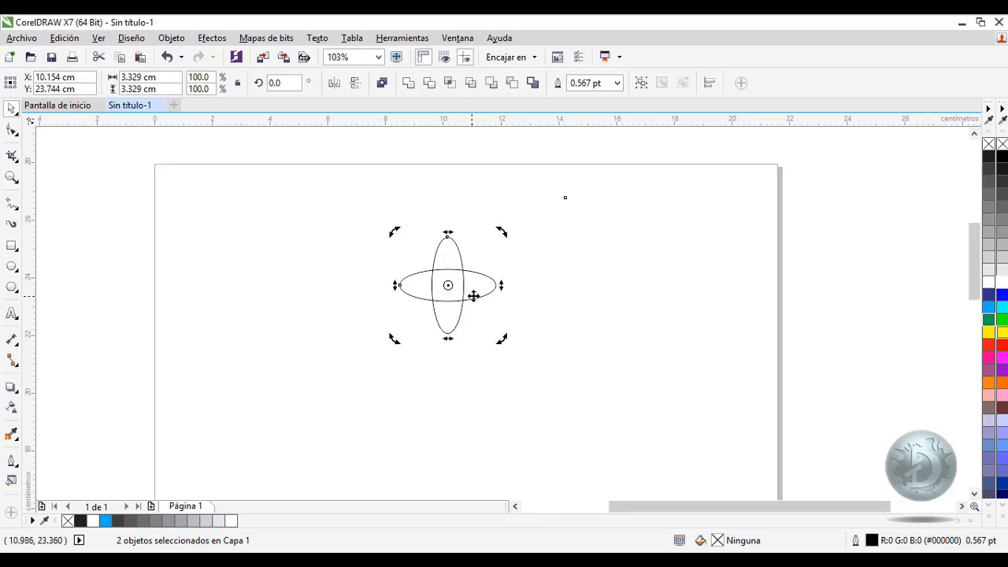
drag(502, 232, 529, 279)
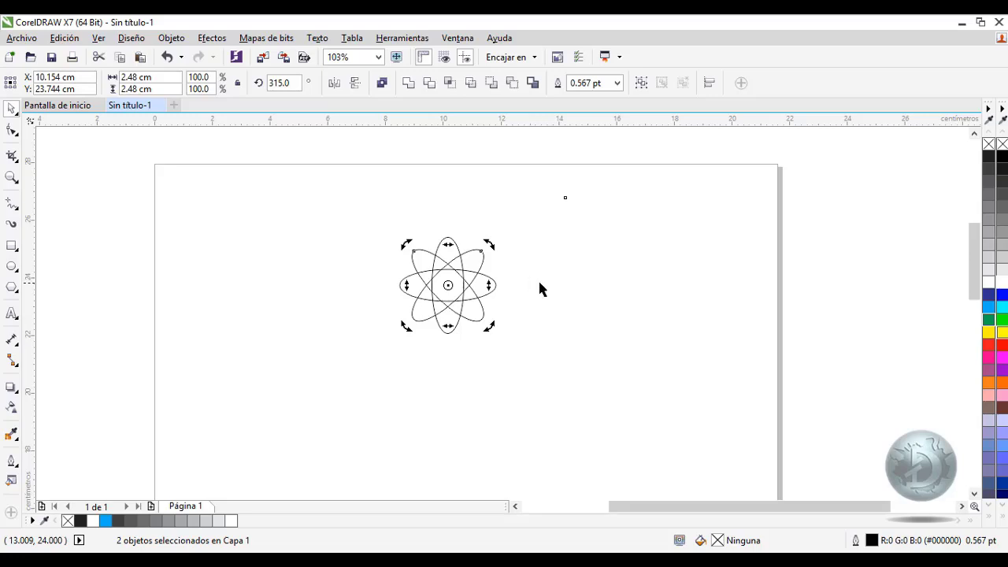
click(539, 289)
- Move the whole four-ellipse figure to the upper right corner of the page
drag(389, 220, 517, 361)
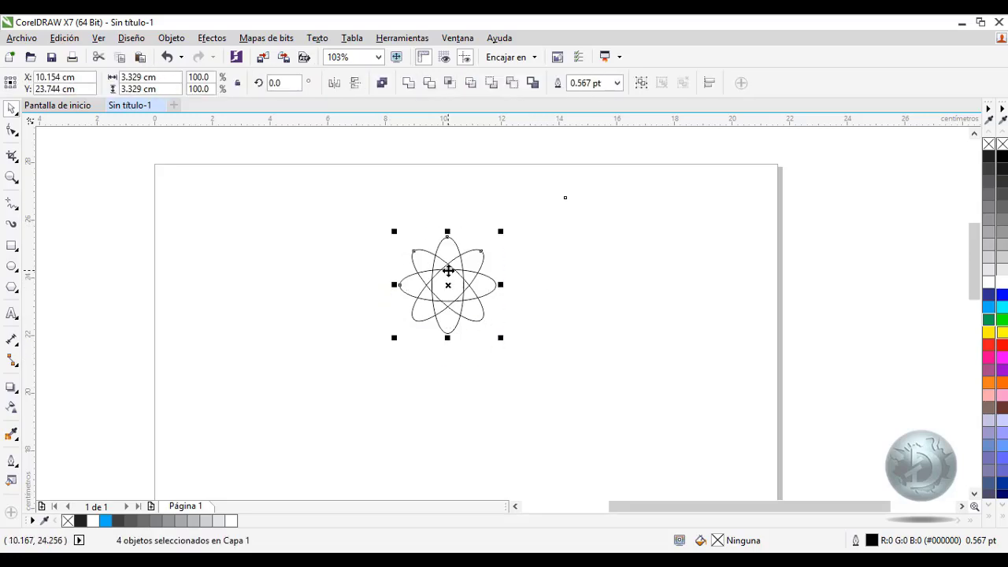
drag(447, 270, 693, 214)
click(683, 302)
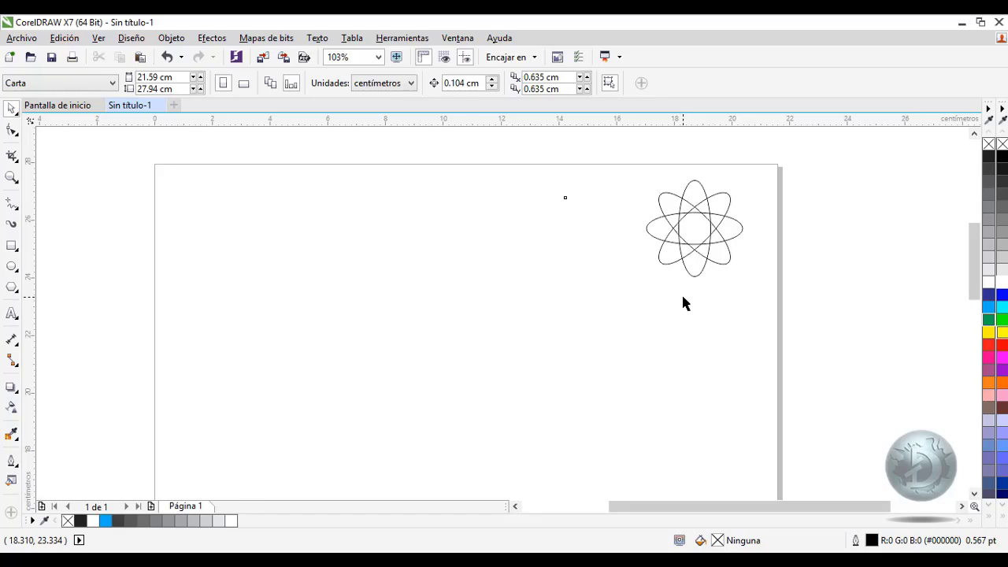
- Draw a slender vertical ellipse about 0.77 by 4.8 cm in the upper left part of the page
click(12, 266)
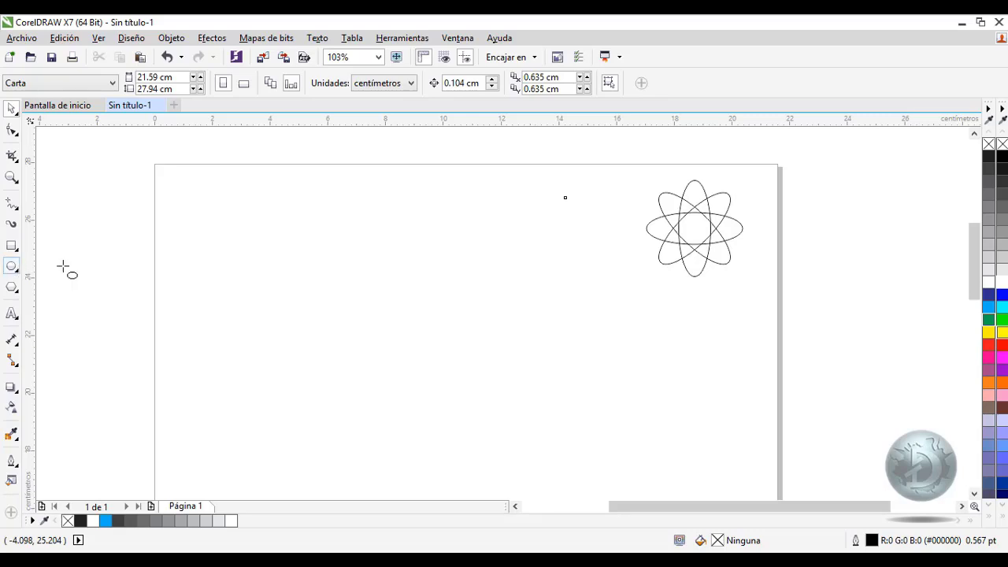
drag(342, 208, 369, 354)
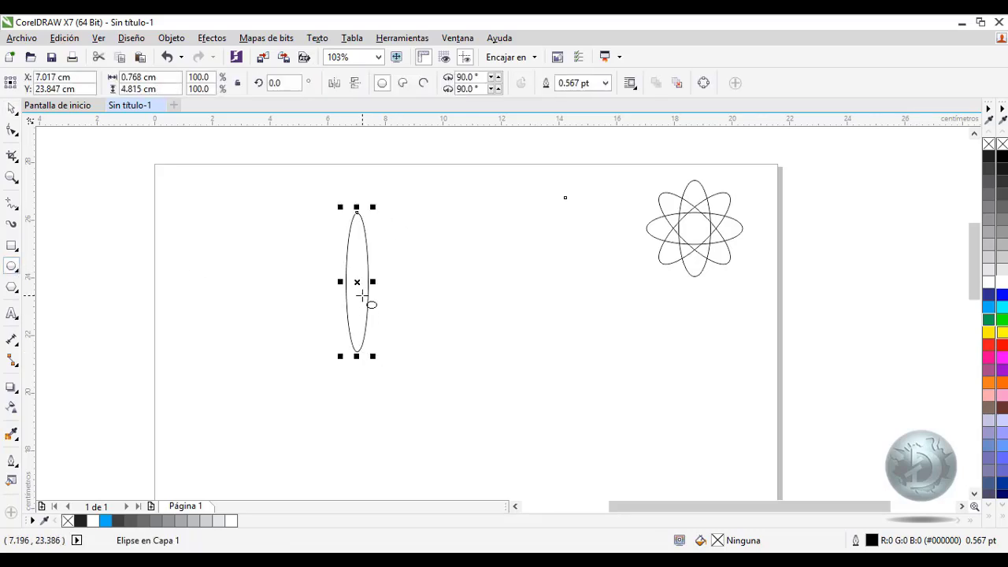
click(365, 295)
click(352, 283)
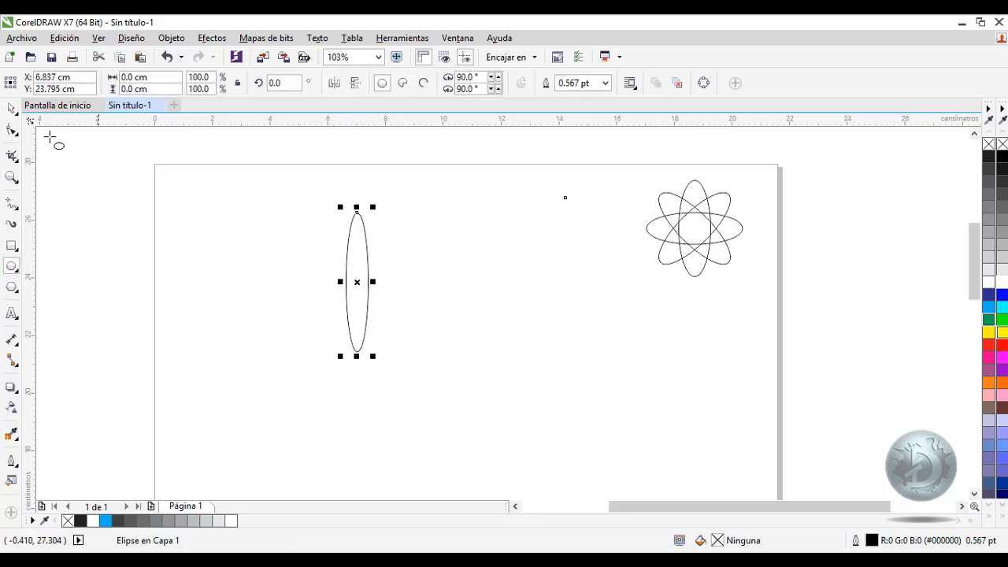
- Move the slender ellipse's rotation centre from its middle to its lower tip
click(12, 109)
click(354, 281)
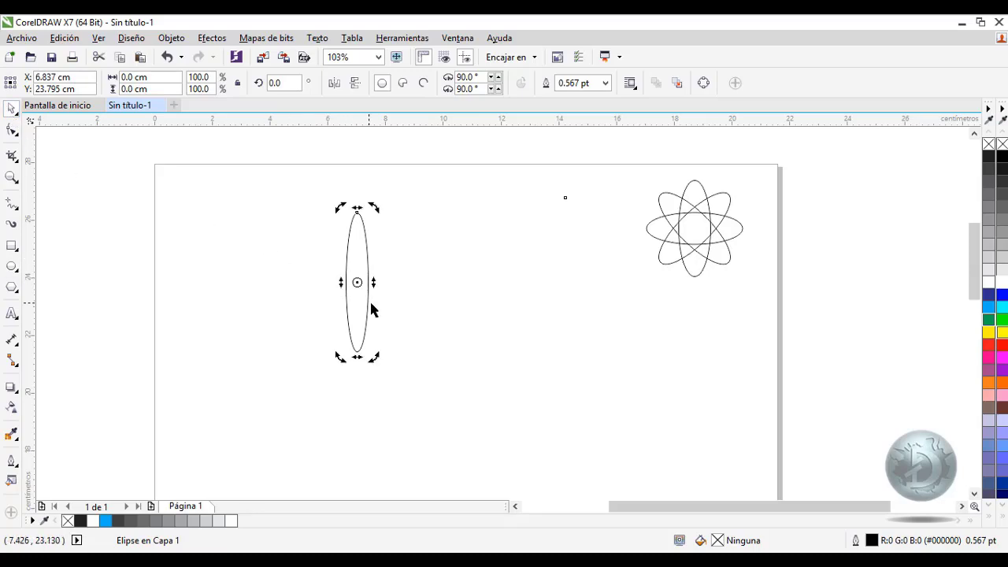
drag(357, 284, 358, 352)
drag(375, 209, 356, 297)
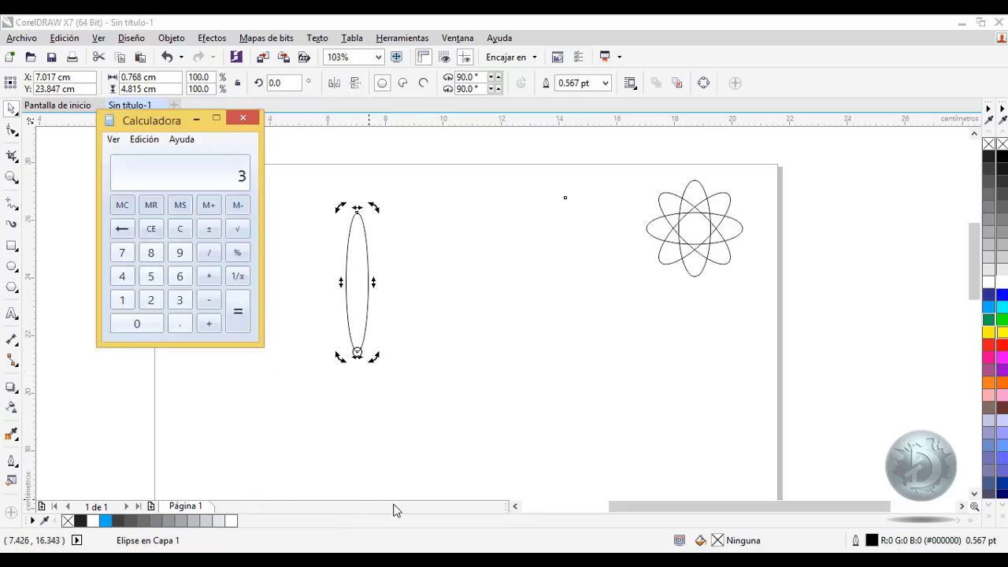
- Divide 360 by 10 in the Windows Calculator, clear it and put it away
text(60)
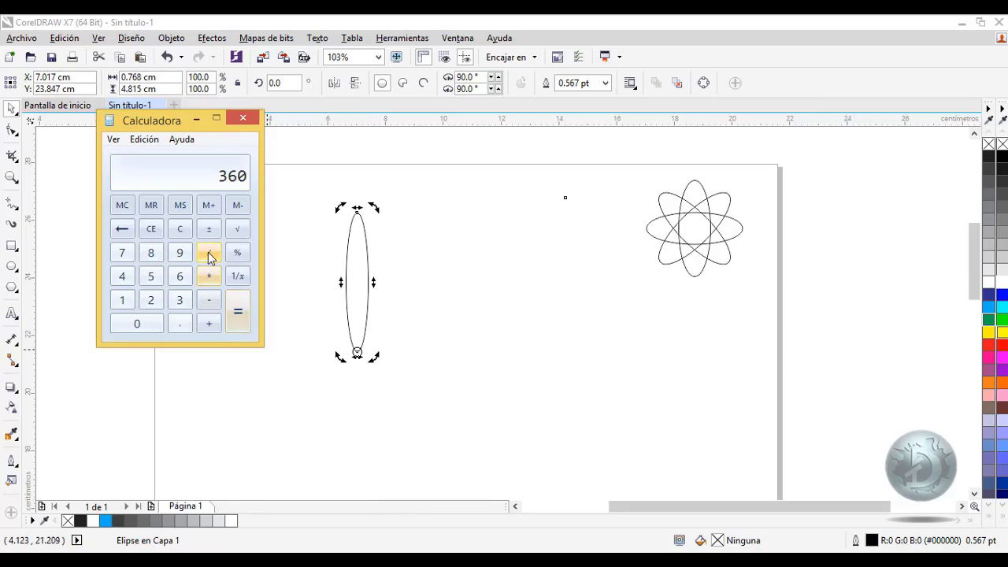
click(209, 253)
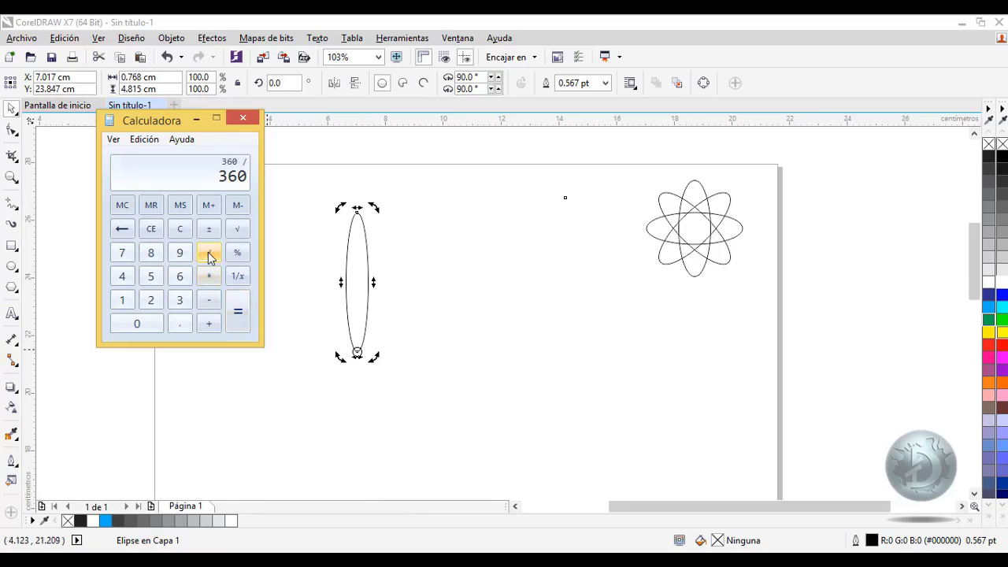
click(123, 303)
click(121, 324)
click(239, 319)
key(Escape)
click(197, 120)
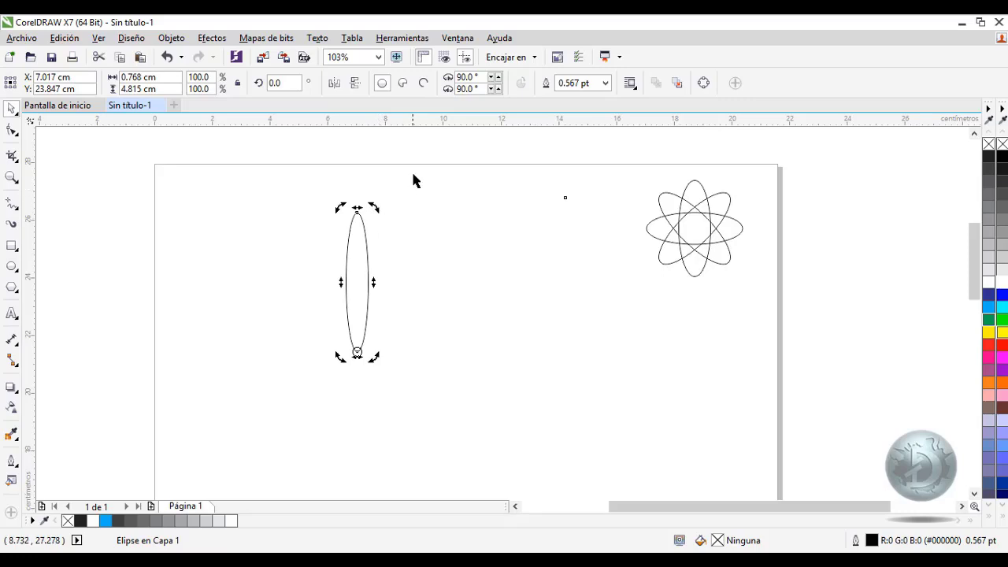
- Set the constrain angle (Ángulo de restricción) in the Editar options to 10 degrees
click(418, 39)
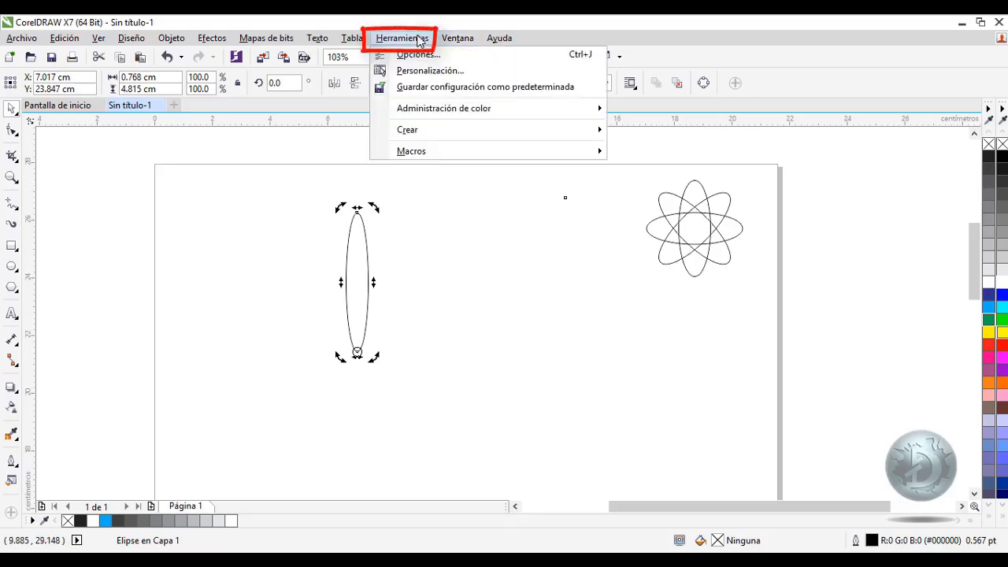
click(425, 71)
click(230, 212)
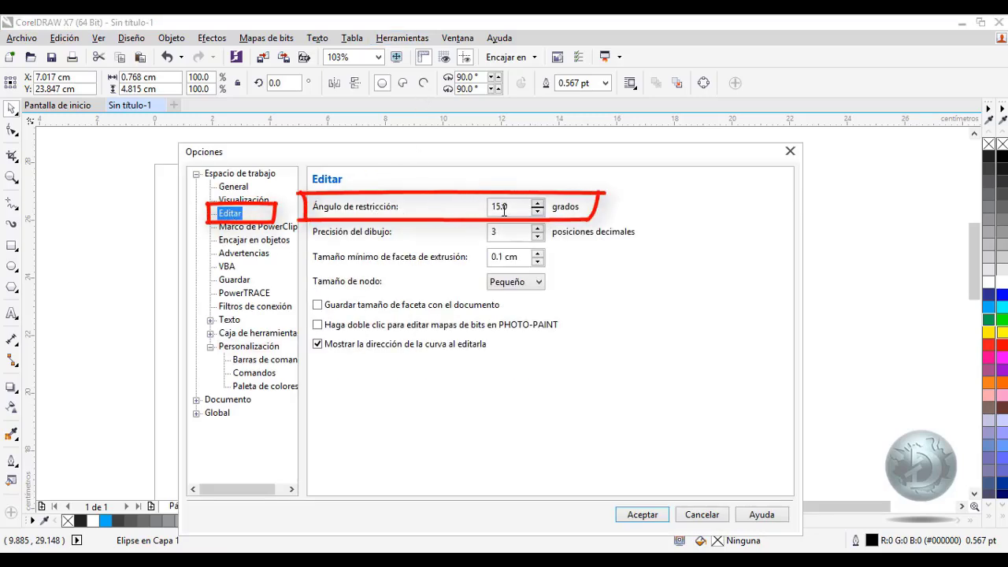
double_click(510, 208)
text(10)
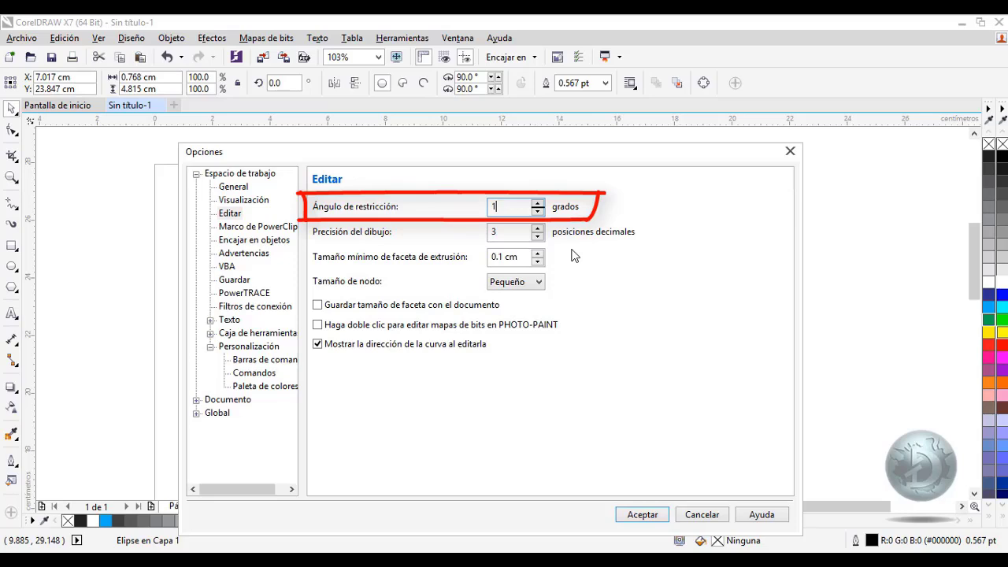
click(640, 515)
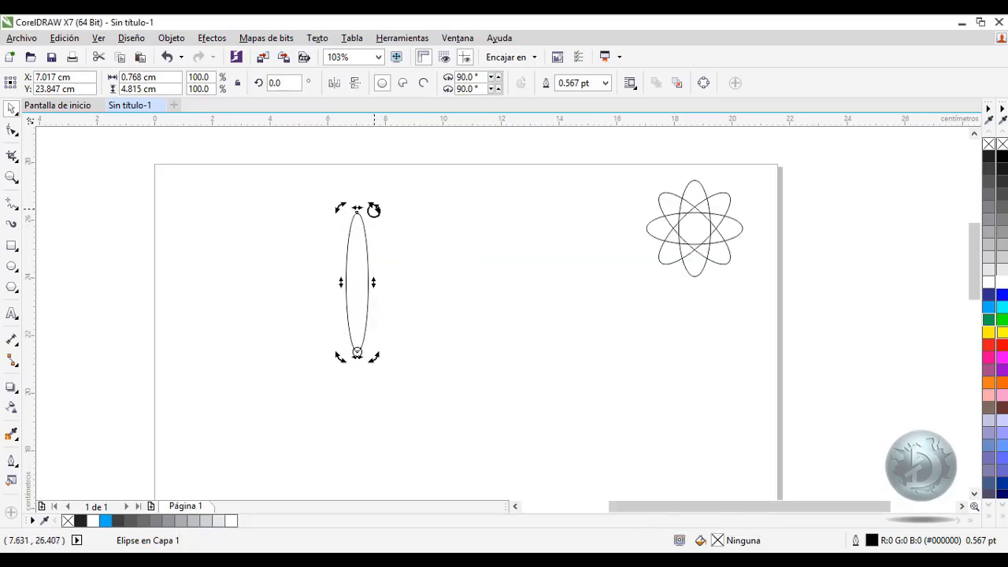
- Create a copy of the slender ellipse rotated 10 degrees about its lower tip, and repeat the duplication until the copies reach 350 degrees
drag(373, 209, 357, 213)
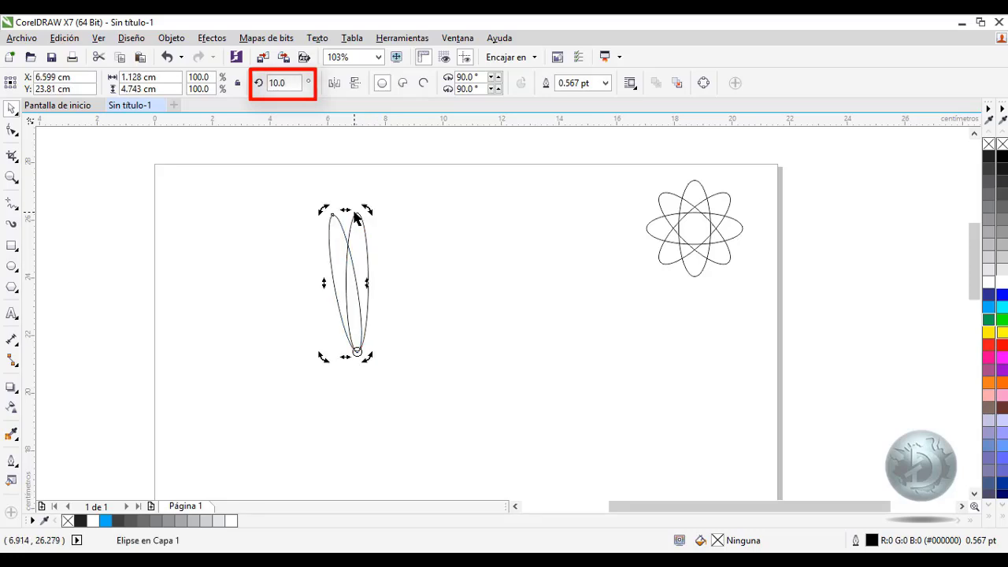
key(ctrl+r)
key(ctrl+r)
key(ctrl+r)
key(ctrl+r)
key(ctrl+r)
key(ctrl+r)
key(ctrl+r)
key(ctrl+r)
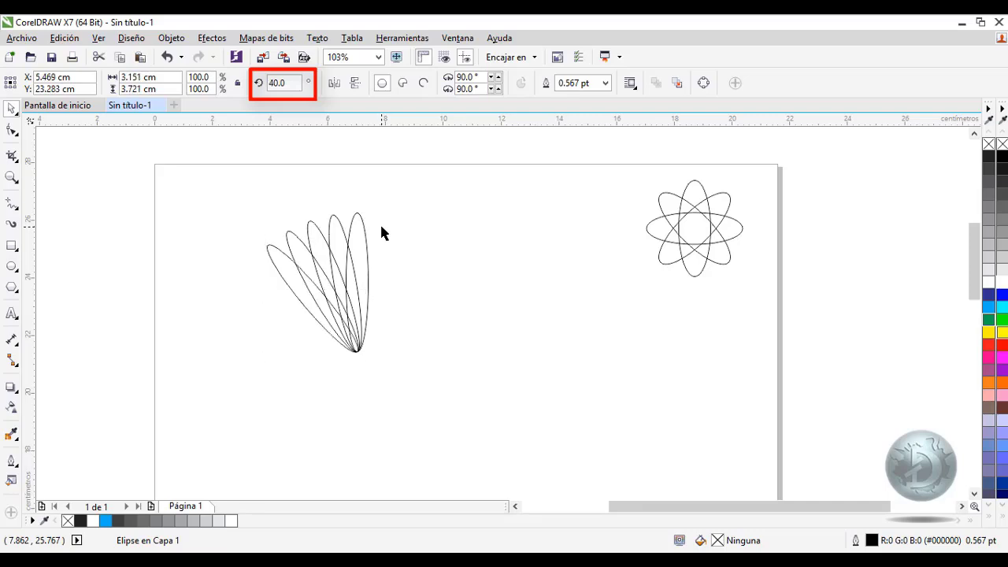
key(ctrl+r)
key(ctrl+r)
key(ctrl+r)
key(ctrl+r)
key(ctrl+r)
key(ctrl+r)
key(ctrl+r)
key(ctrl+r)
key(ctrl+r)
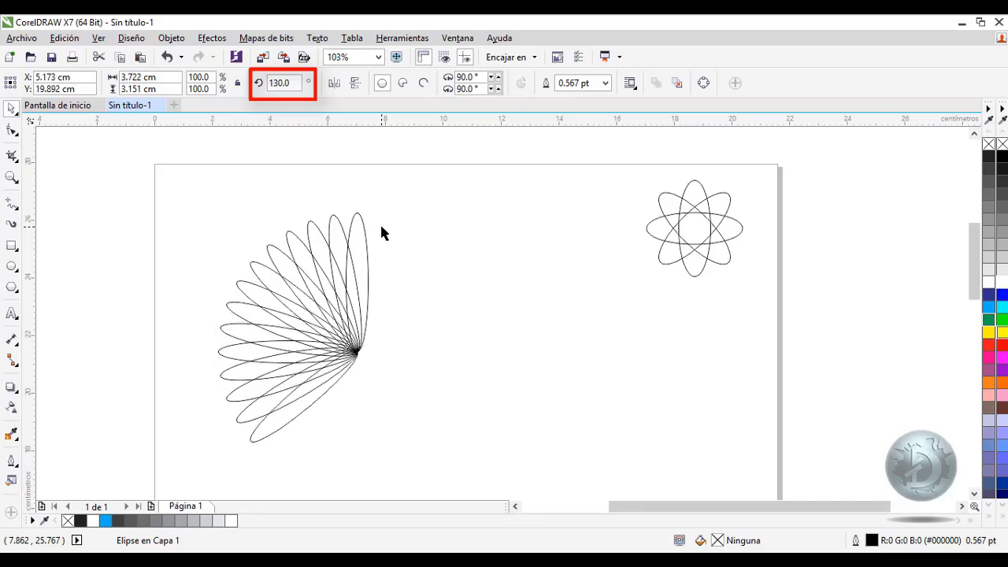
key(ctrl+r)
key(ctrl+r)
key(ctrl+r)
key(ctrl+r)
key(ctrl+r)
key(ctrl+r)
key(ctrl+r)
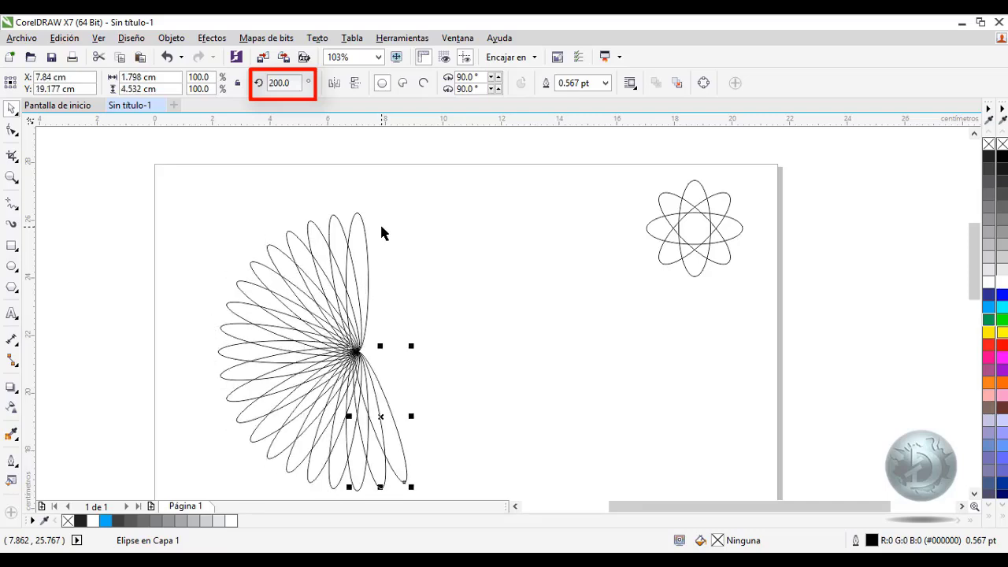
key(ctrl+r)
key(ctrl+r)
key(ctrl+r)
key(ctrl+r)
key(ctrl+r)
key(ctrl+r)
key(ctrl+r)
key(ctrl+r)
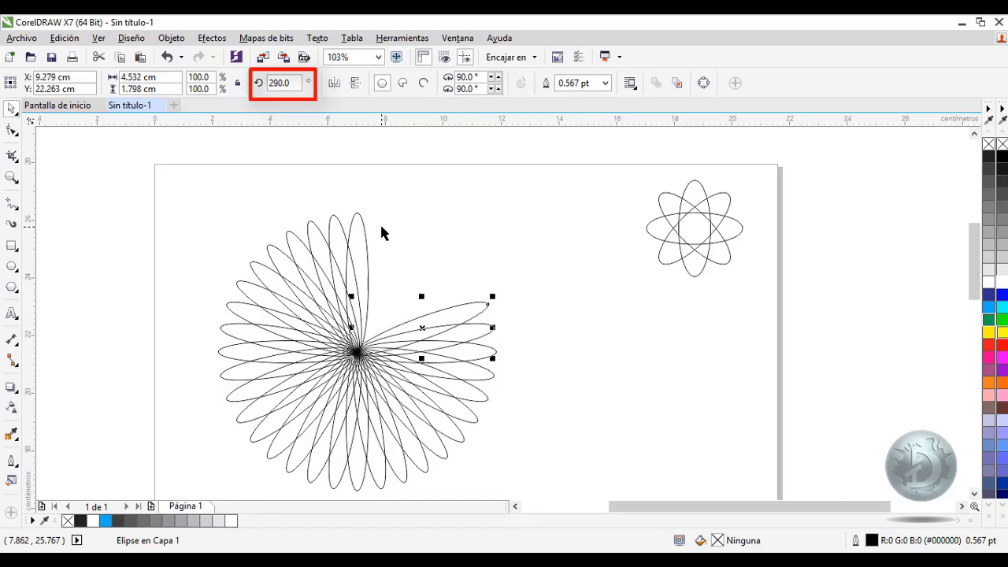
key(ctrl+r)
key(ctrl+r)
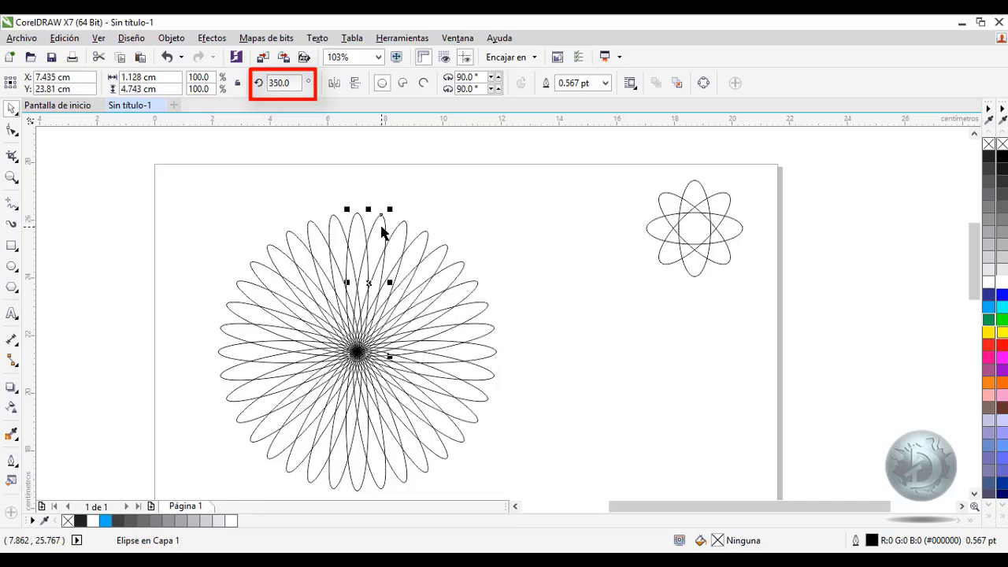
- Select all 36 petals, scale the flower down proportionally, and place it directly below the four-ellipse figure
drag(189, 183, 524, 450)
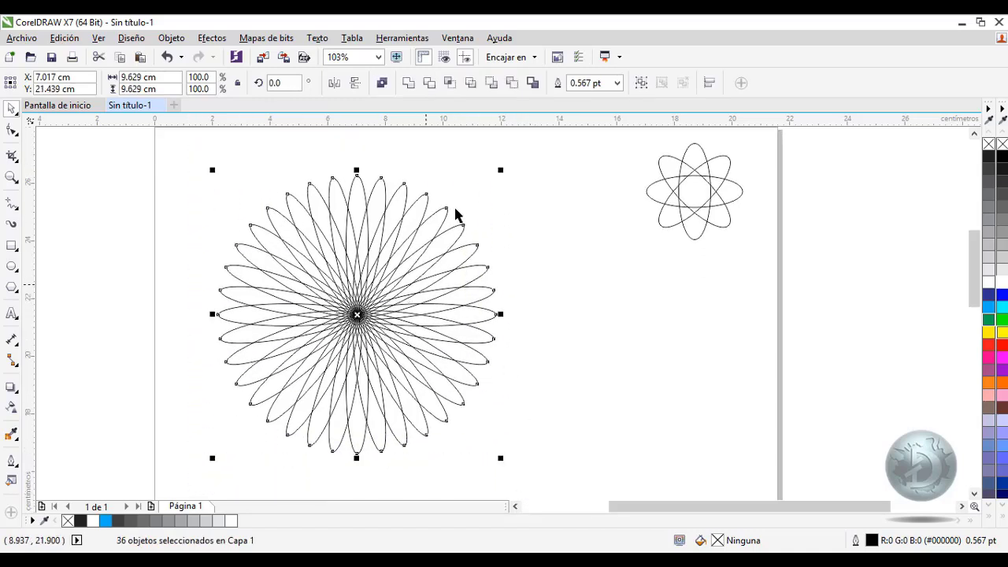
drag(500, 170, 338, 315)
drag(305, 379, 737, 296)
click(572, 329)
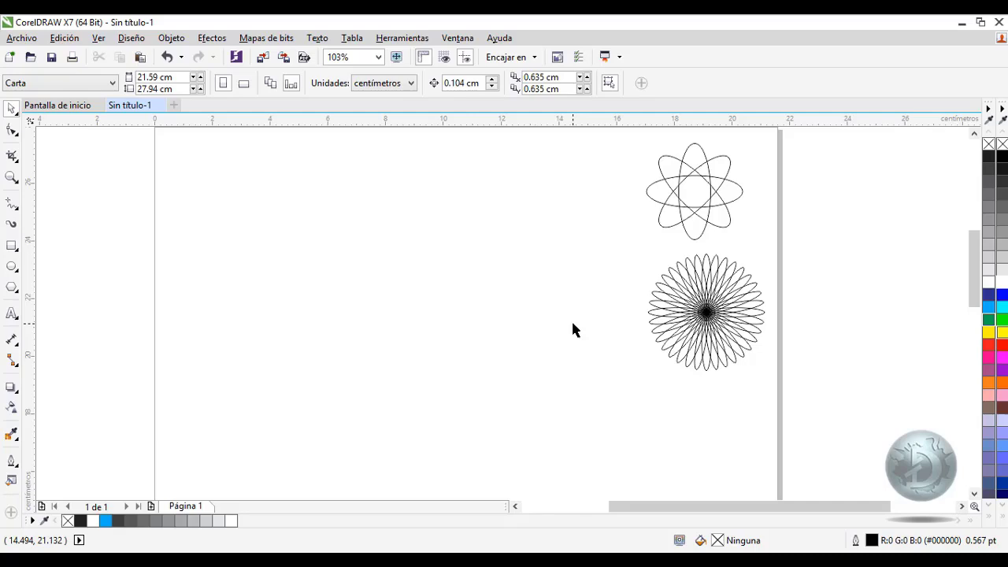
- Draw a straight vertical line about 5 cm long in the upper left part of the page with the Freehand tool
click(12, 203)
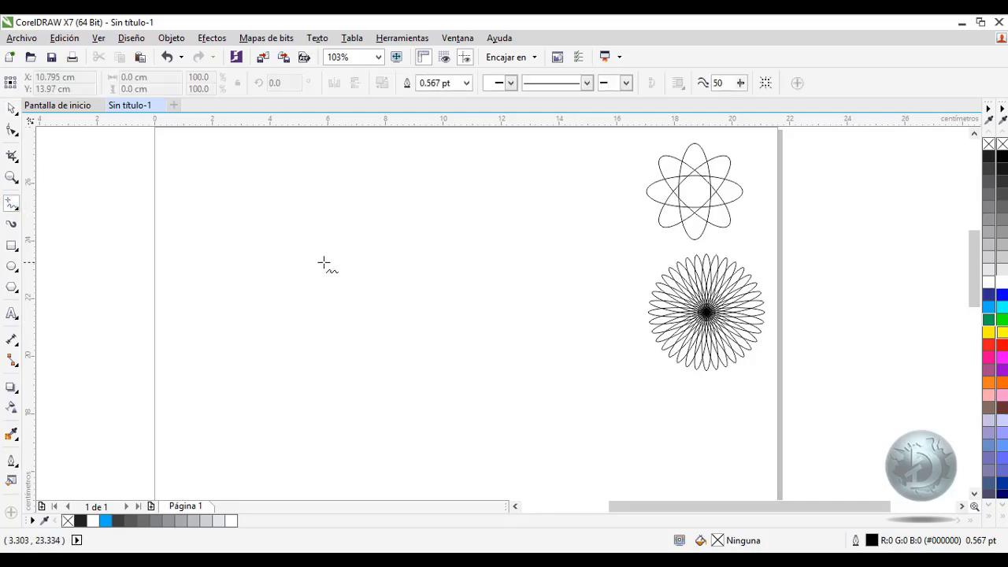
click(344, 178)
click(344, 321)
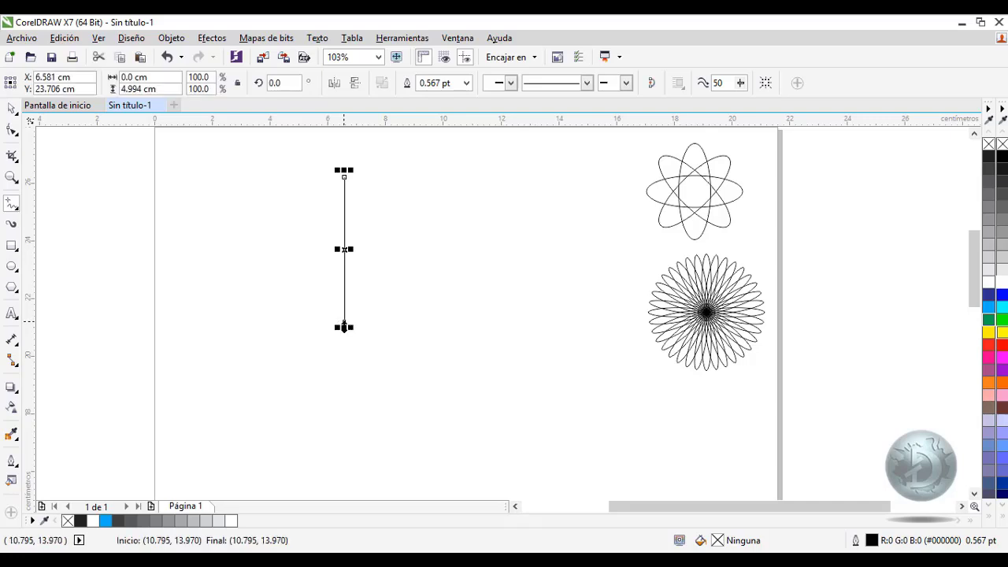
- Create a copy of the vertical line rotated 20 degrees about its centre, and repeat the duplication until the copies reach 160 degrees
click(11, 113)
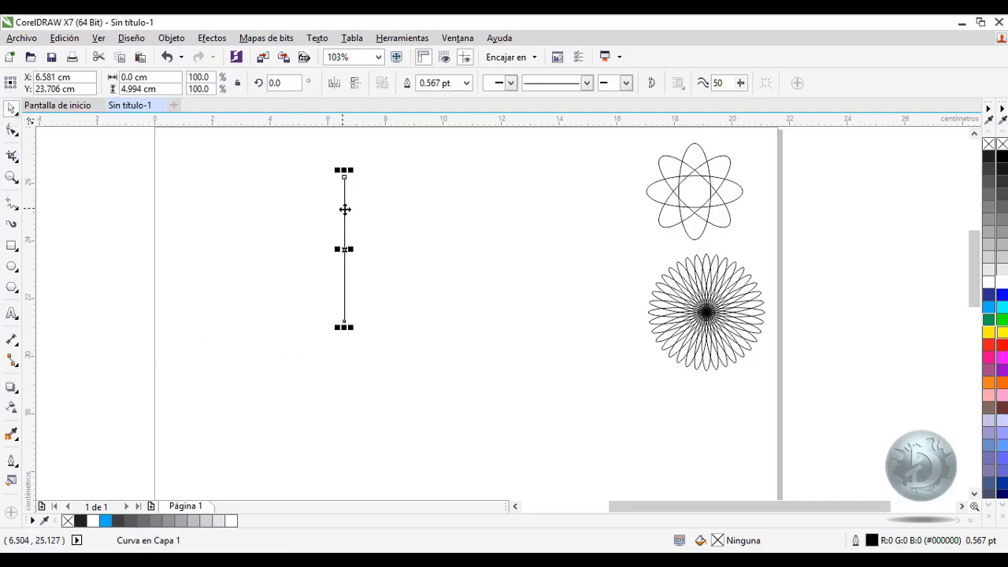
click(344, 210)
drag(338, 170, 327, 174)
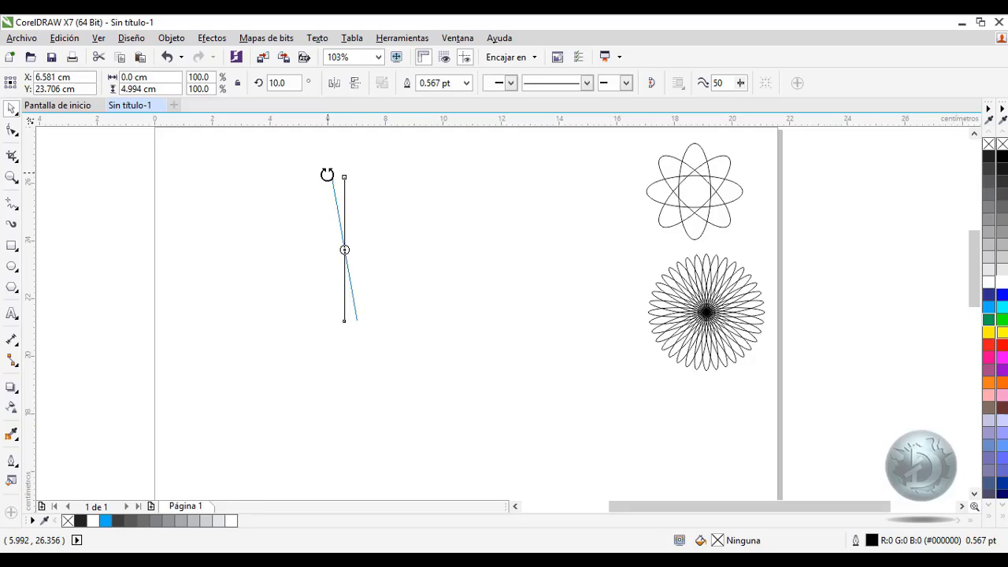
drag(327, 174, 319, 184)
key(ctrl+r)
key(ctrl+r)
key(ctrl+r)
key(ctrl+r)
key(ctrl+r)
key(ctrl+r)
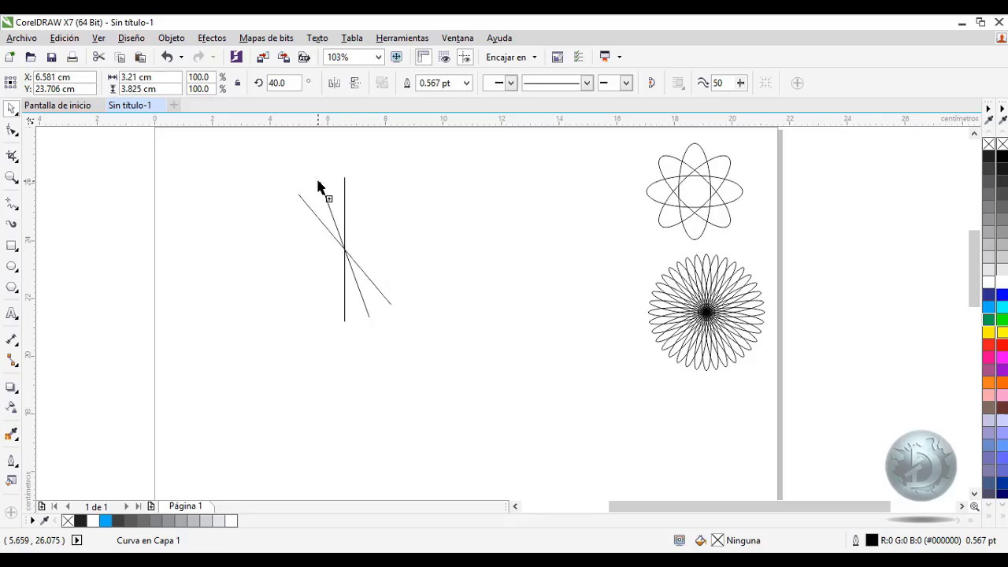
key(ctrl+r)
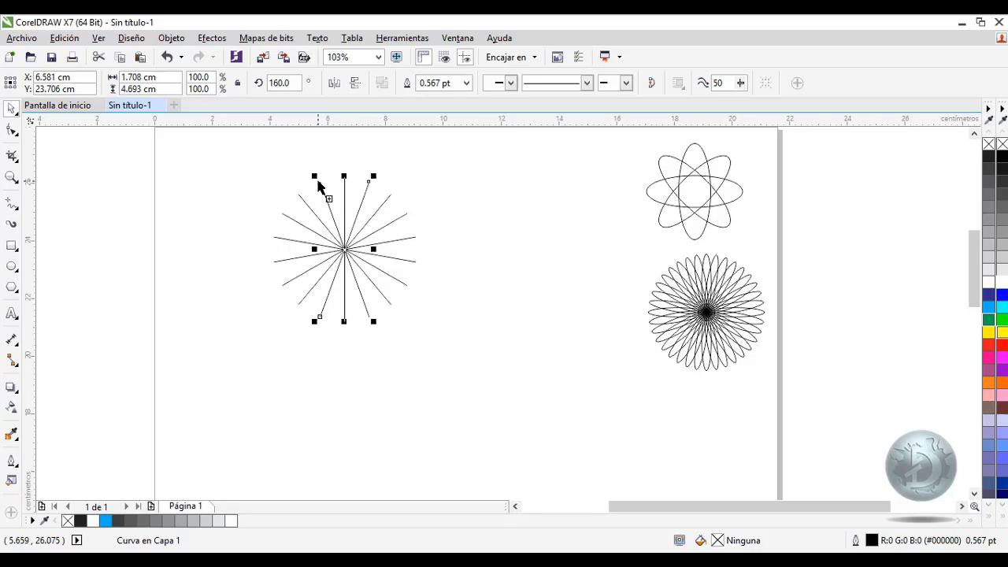
- Select all nine lines, scale them down to about 2.4 cm, and place them beside the four-ellipse figure, on its left
drag(243, 161, 446, 361)
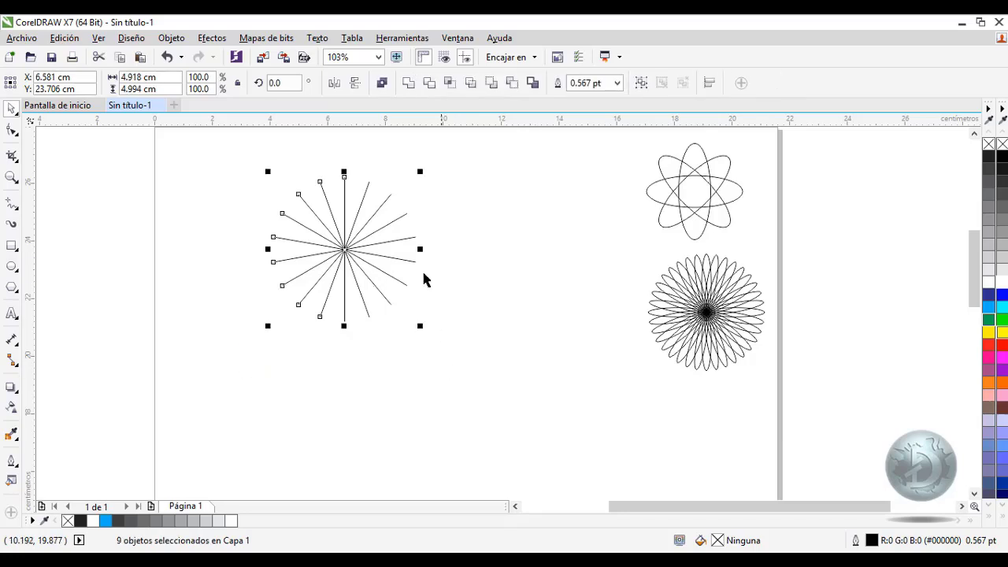
drag(421, 170, 556, 193)
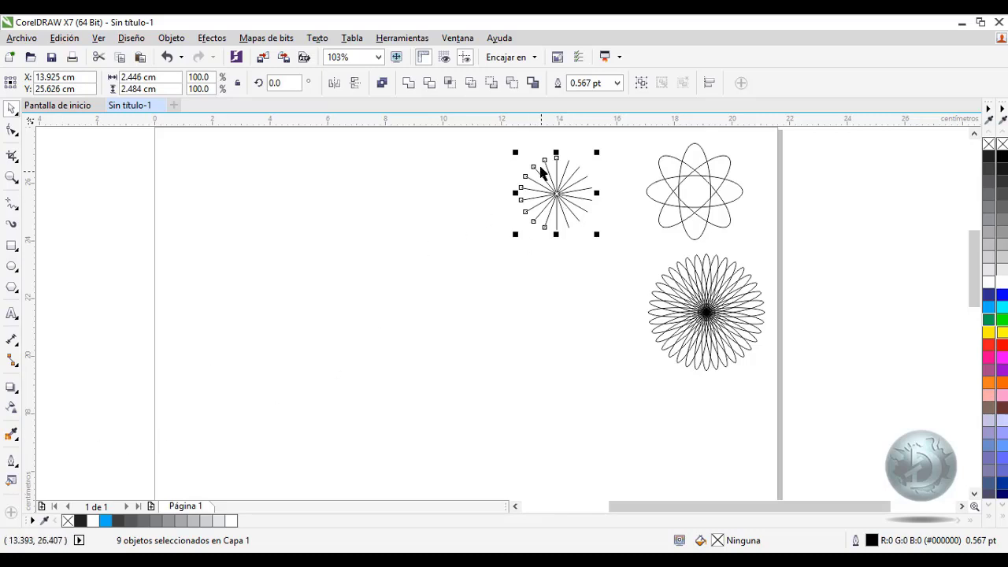
- Add solid arrowheads to both ends of the nine selected lines in the outline pen (Pluma del contorno) settings
click(11, 460)
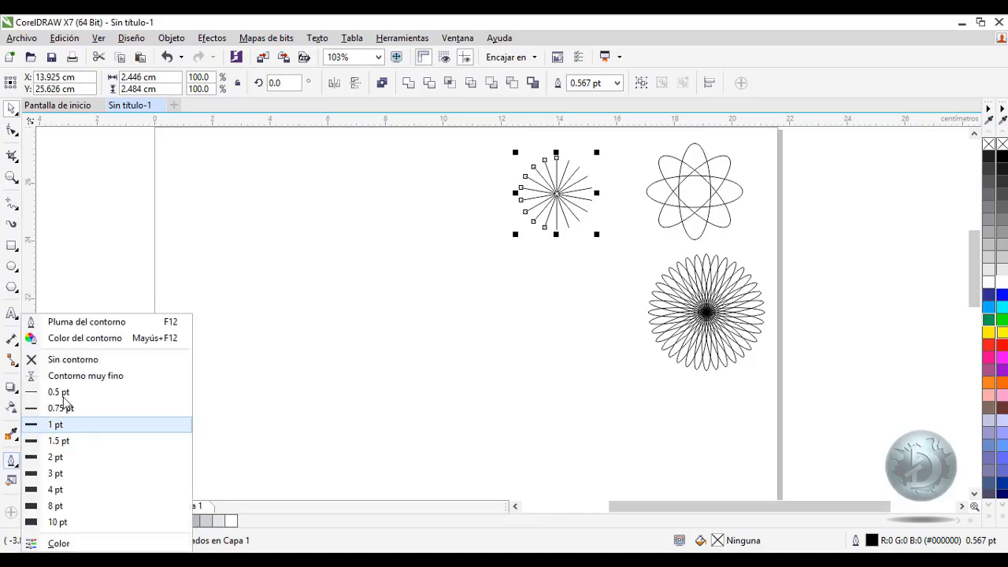
click(79, 322)
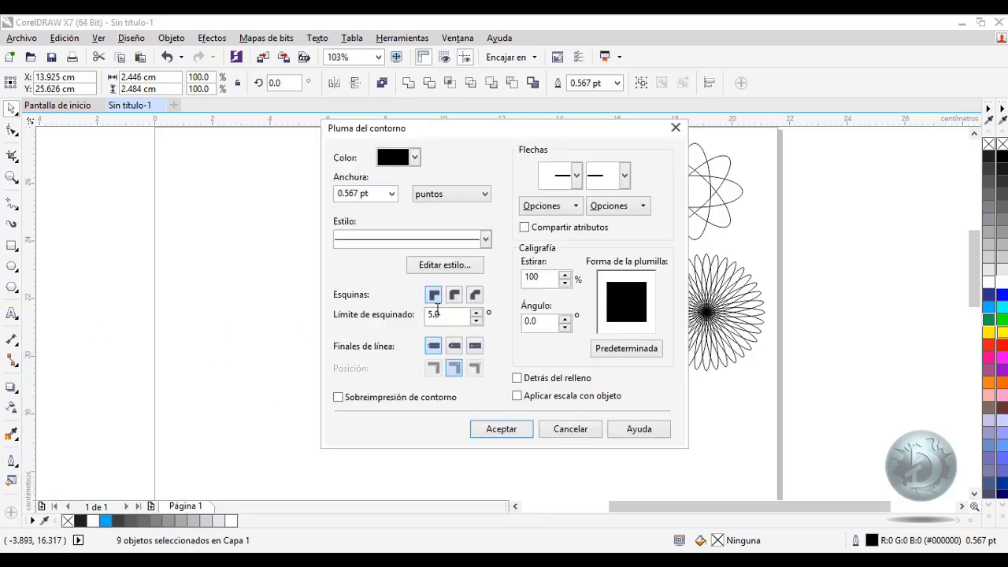
click(624, 183)
click(713, 211)
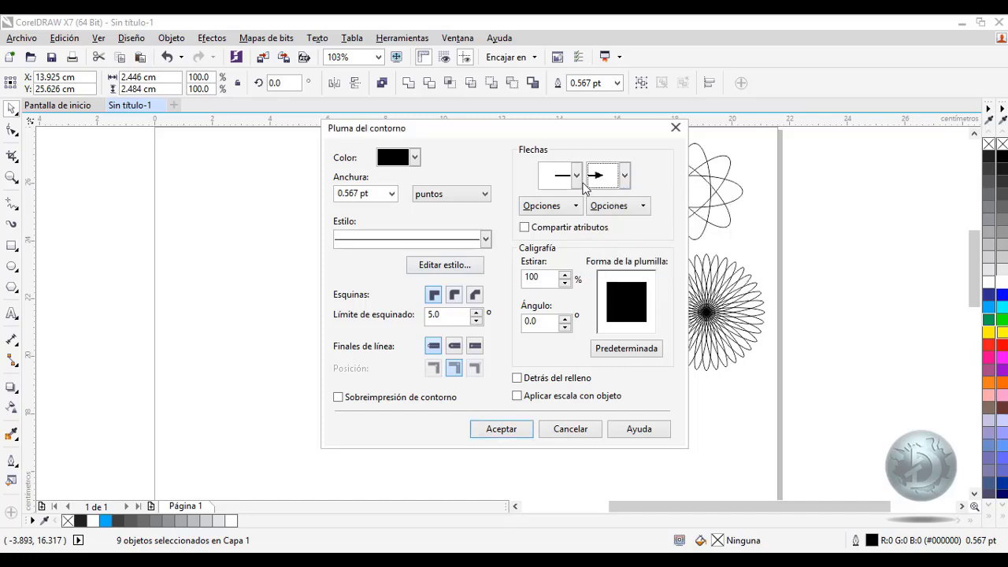
click(576, 175)
click(661, 207)
click(528, 427)
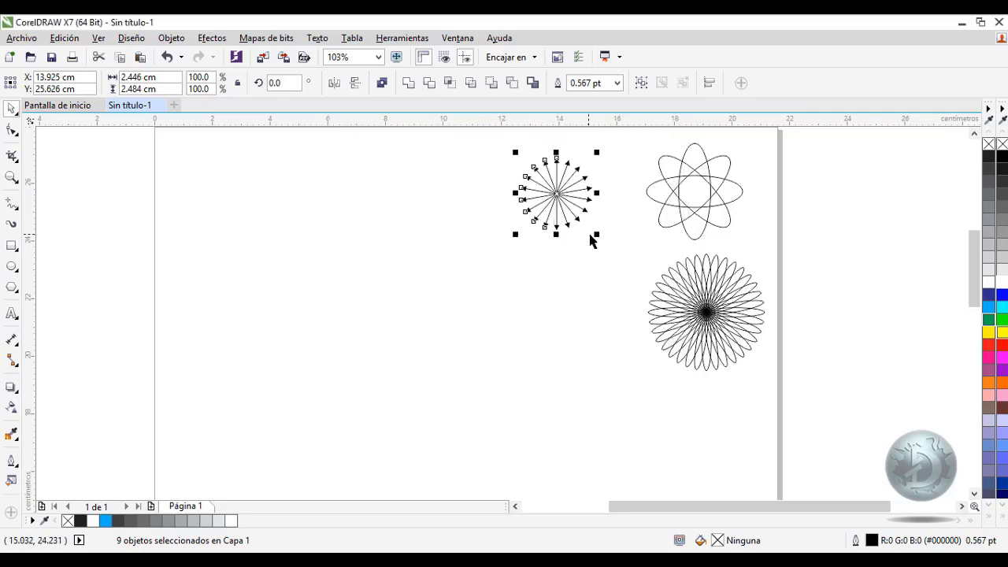
- Enlarge the arrow star to about 3.8 cm wide and move it just beyond the page's right edge, beside the four-ellipse figure
drag(597, 234, 642, 318)
key(Escape)
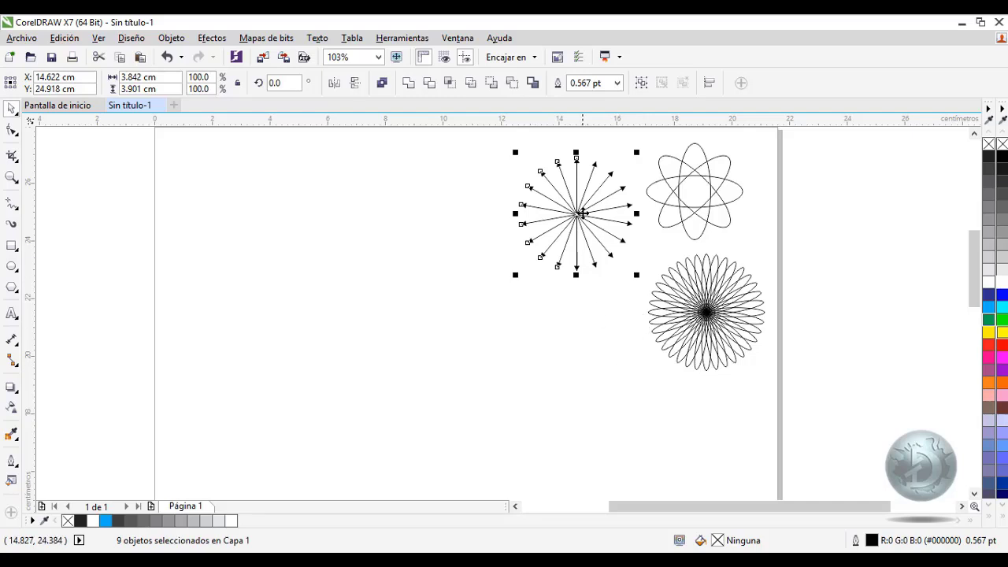
drag(580, 210, 832, 209)
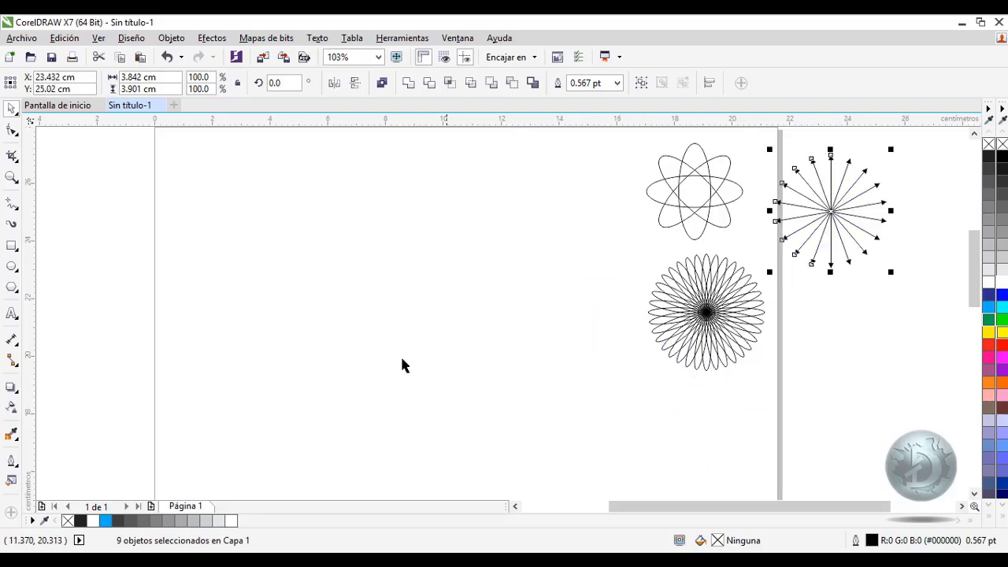
click(395, 362)
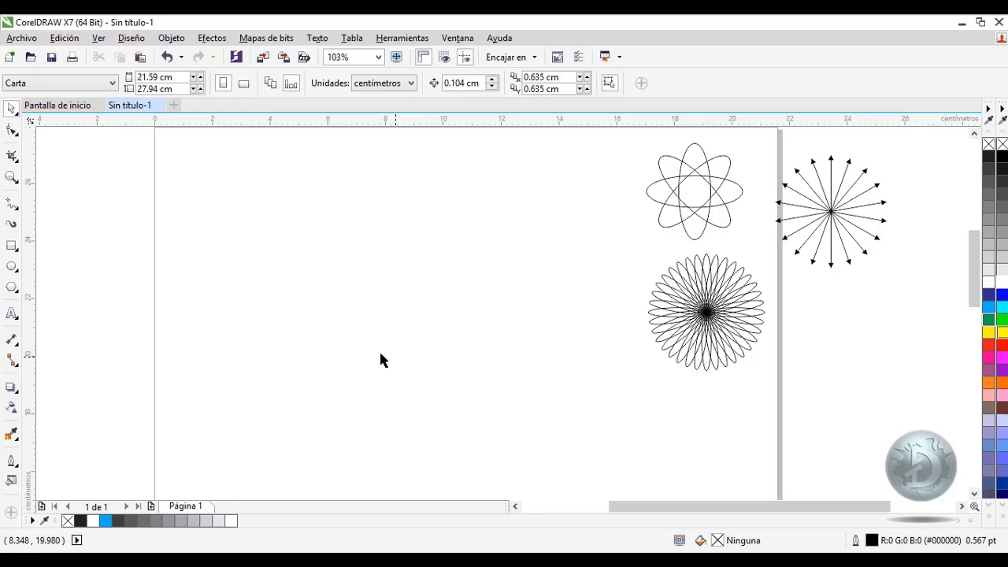
- Draw a square about 0.95 cm per side in the upper left part of the page
click(12, 244)
drag(349, 168, 386, 205)
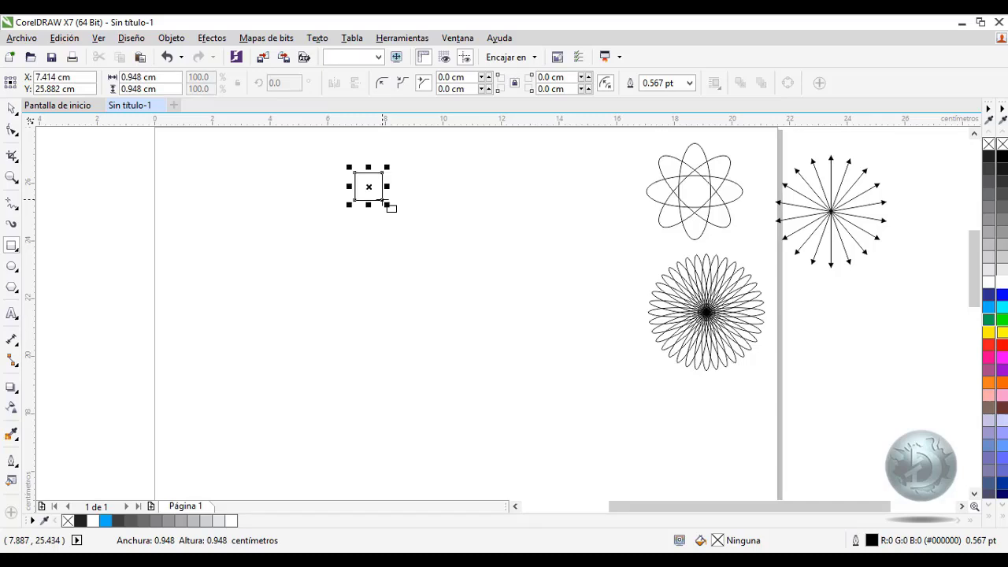
click(12, 109)
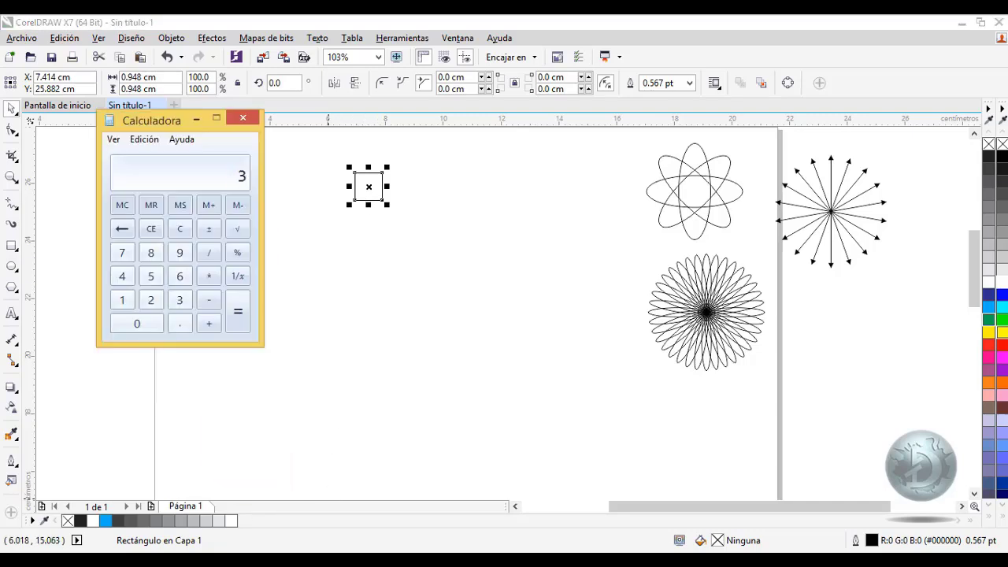
- Calculate 360 divided by 17 in the Windows Calculator, and return to the drawing
text(60)
click(207, 257)
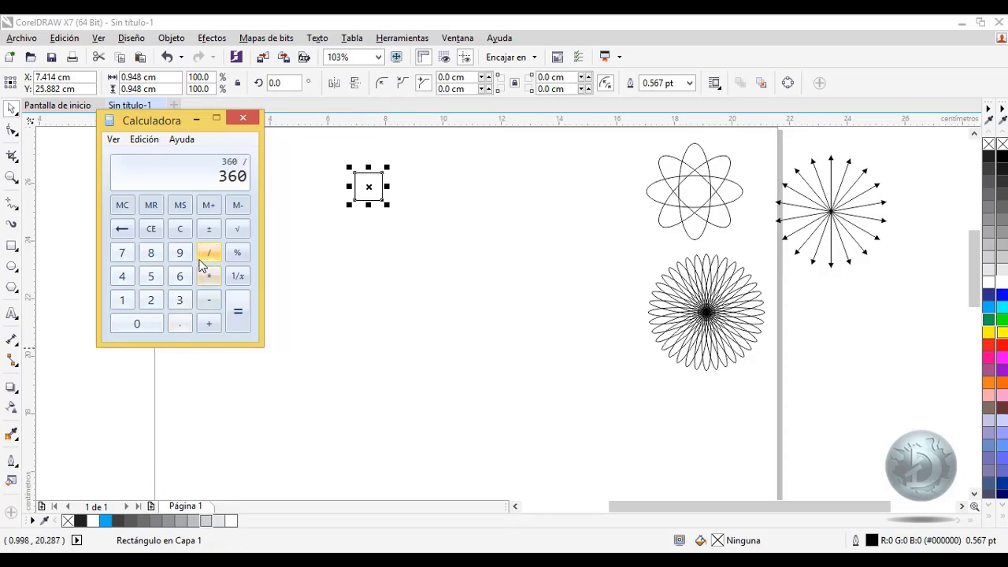
click(119, 302)
click(122, 252)
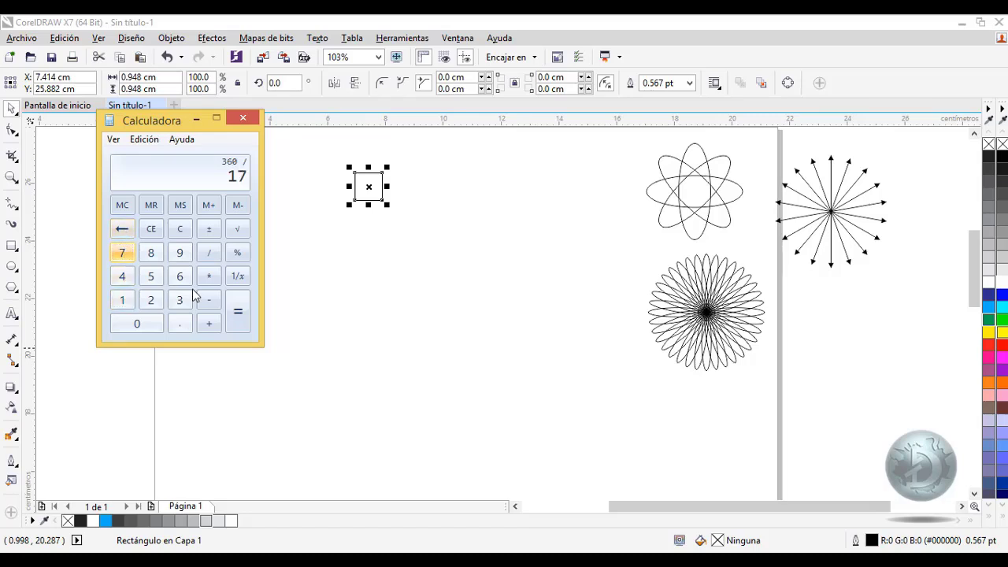
click(239, 320)
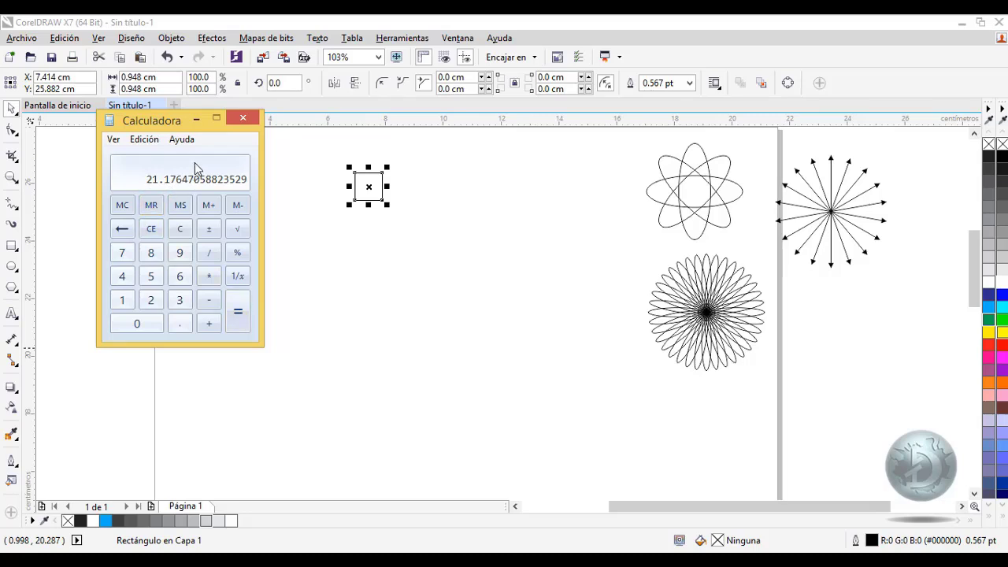
click(196, 119)
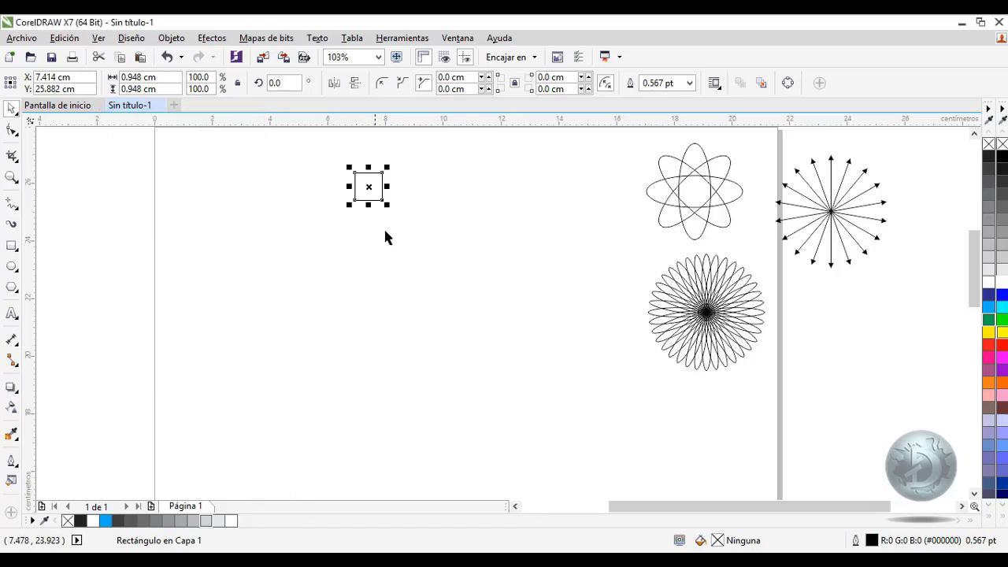
- Set the constrain angle (Ángulo de restricción) in the Editar options to 21.17 degrees
click(401, 39)
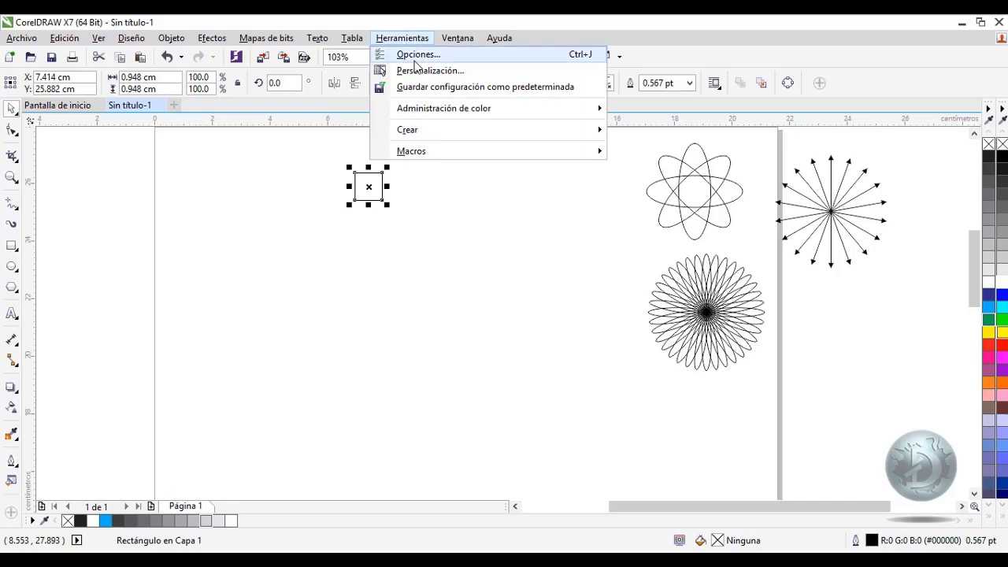
click(415, 68)
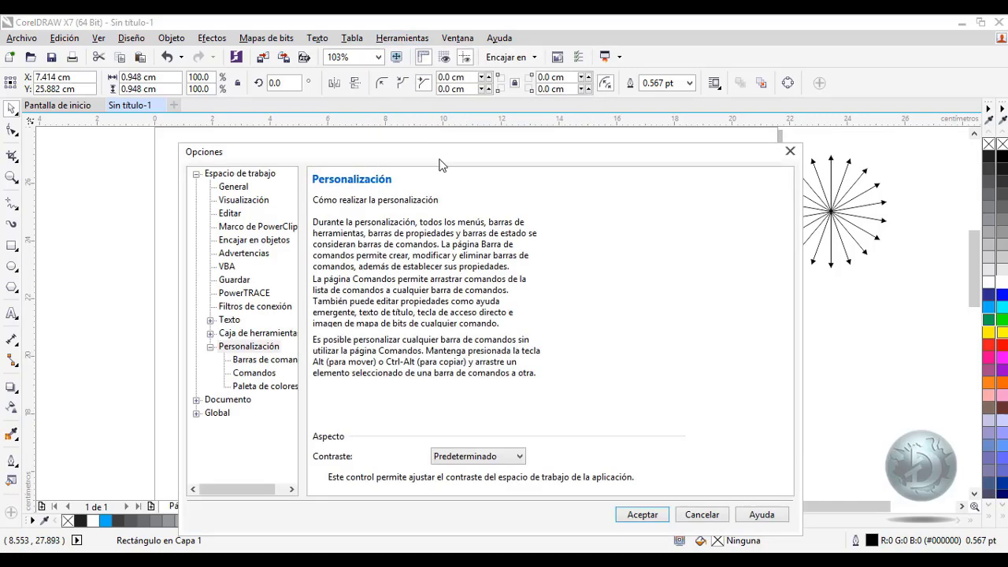
click(236, 215)
double_click(526, 206)
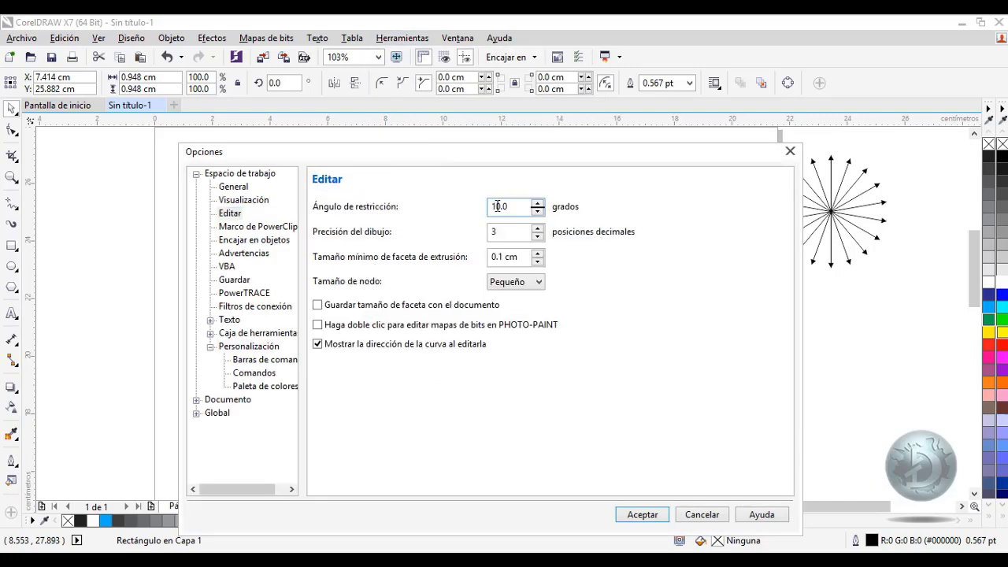
text(21.17)
click(643, 515)
- Move the square's rotation centre straight below it, and repeat copies rotated by 21.17 degrees until 17 squares form a closed ring
click(359, 199)
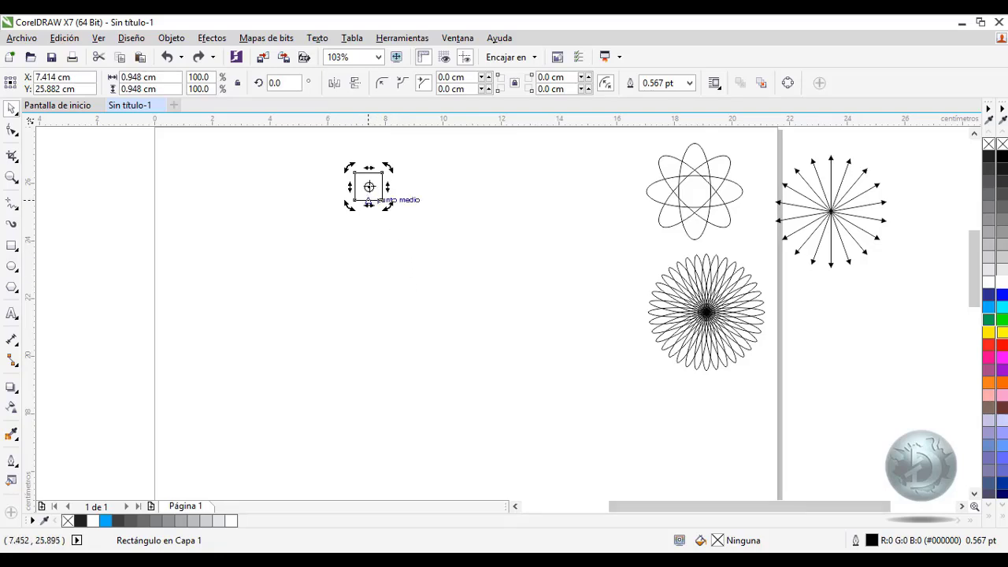
mouse_move(369, 186)
mouse_down()
mouse_move(376, 272)
mouse_move(368, 186)
mouse_move(370, 264)
mouse_up()
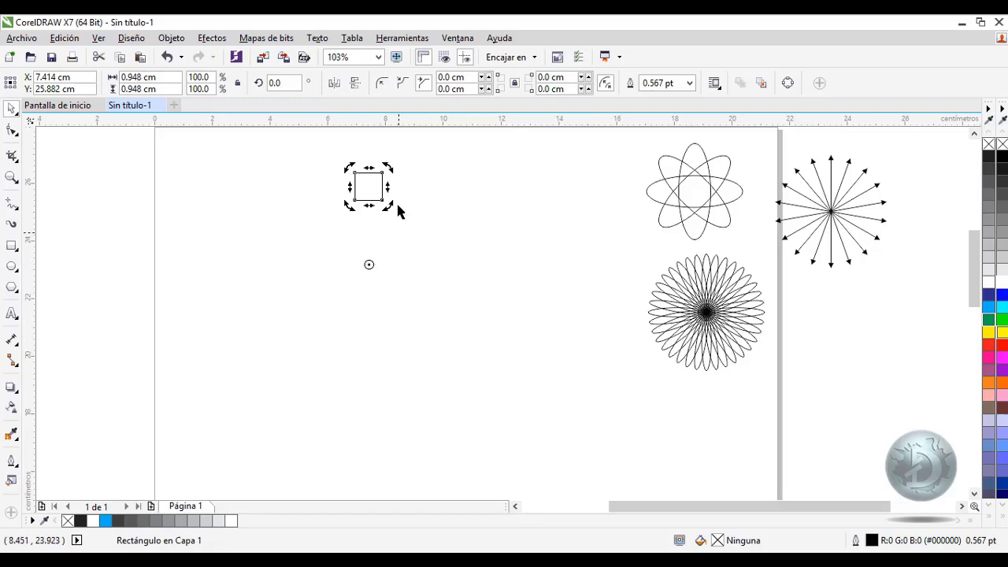
drag(347, 163, 313, 193)
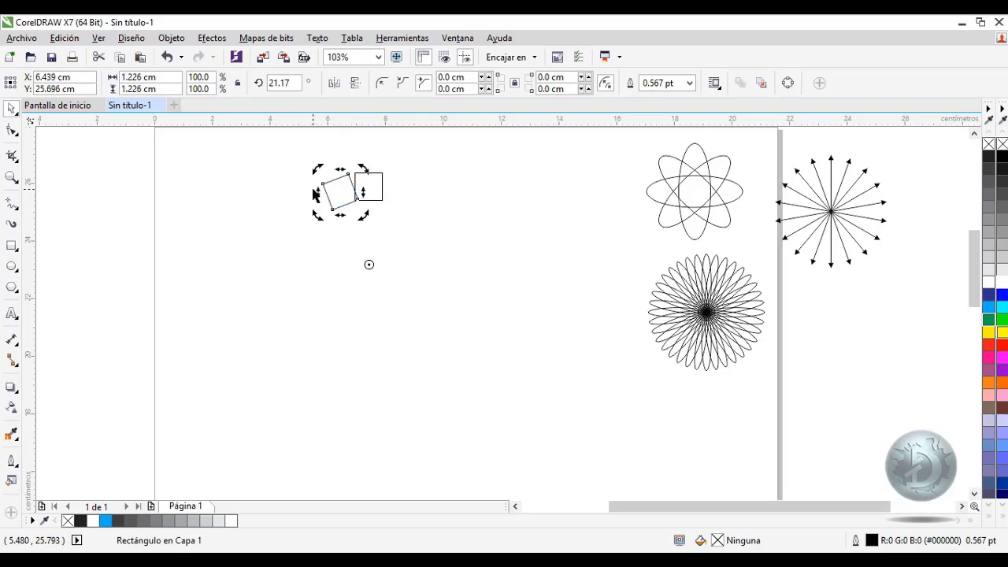
key(ctrl+r)
key(ctrl+r)
key(ctrl+r)
key(ctrl+r)
key(ctrl+r)
key(ctrl+r)
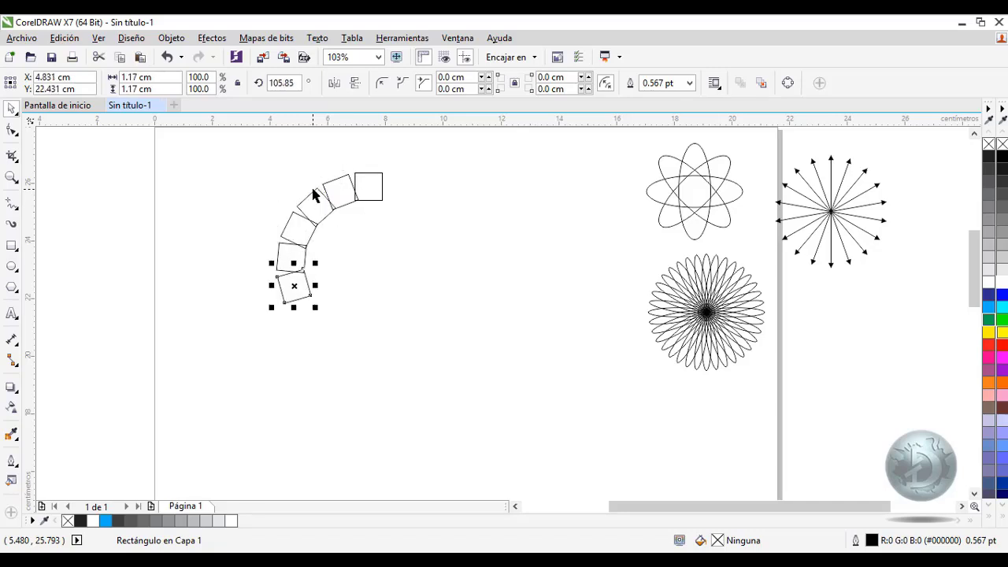
key(ctrl+r)
key(ctrl+r)
key(ctrl+r)
key(ctrl+r)
key(ctrl+r)
key(ctrl+r)
key(ctrl+r)
key(ctrl+r)
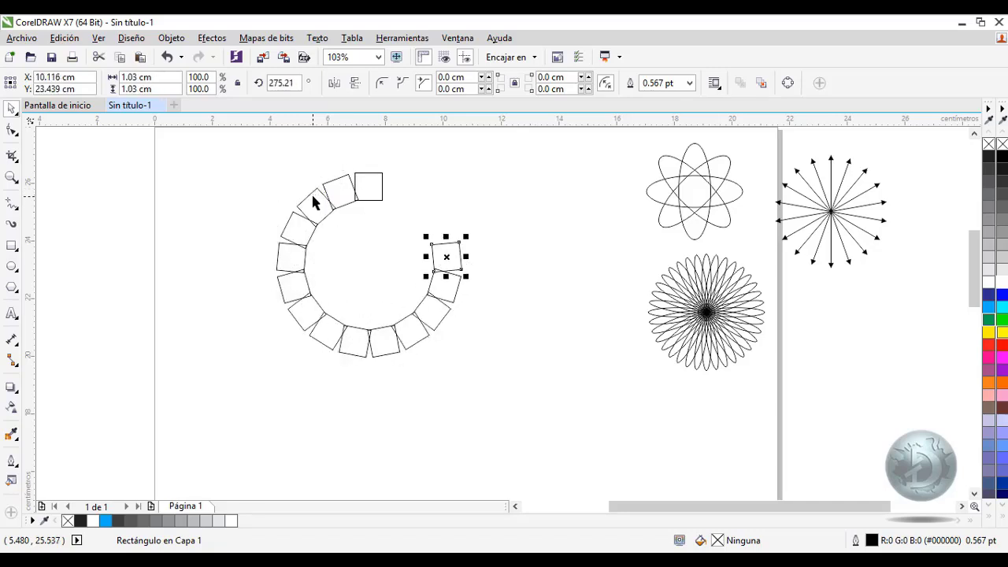
key(ctrl+r)
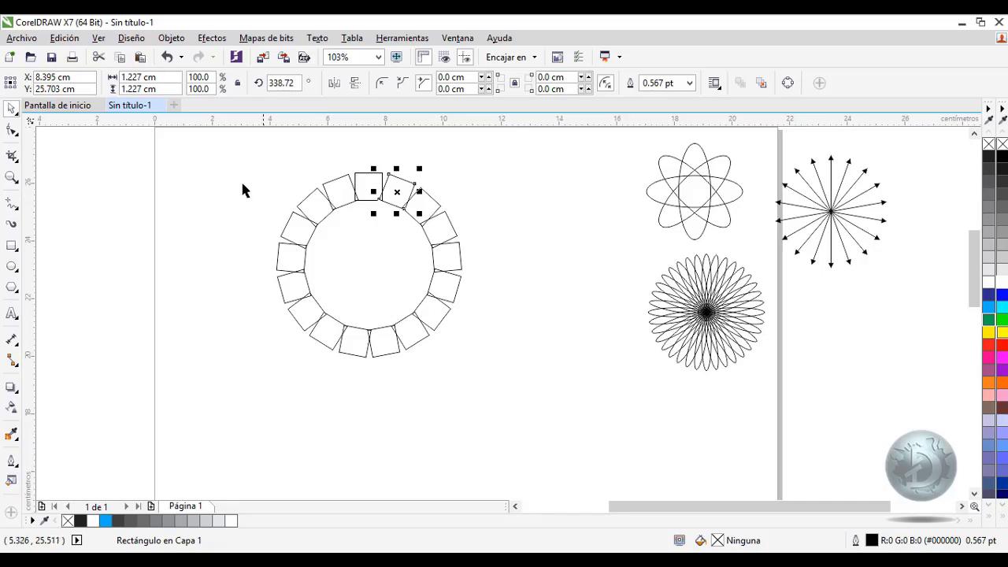
- Select all 17 squares, scale the ring down to about 4 cm, and place it beside the four-ellipse figure, on its left
drag(222, 159, 394, 290)
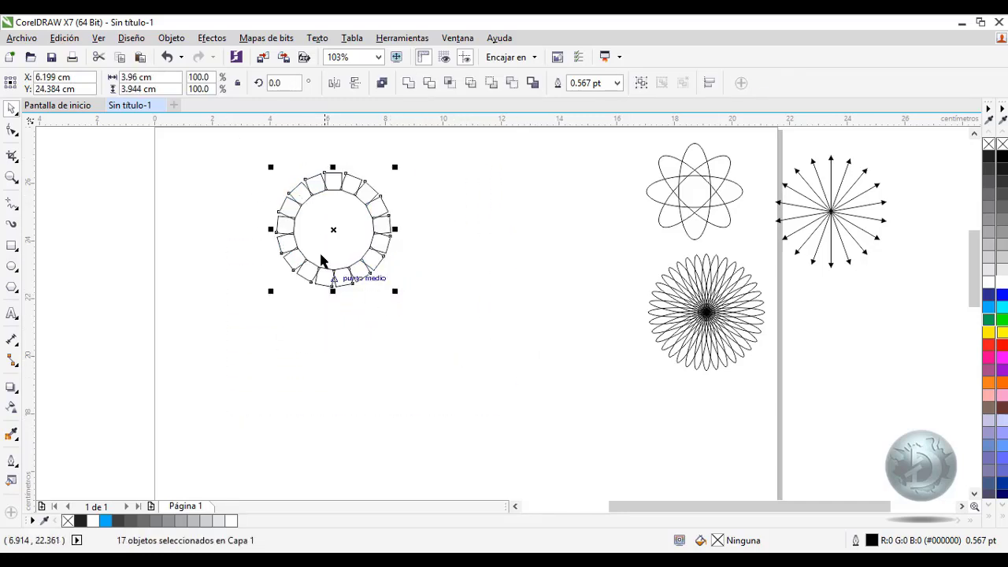
drag(333, 175, 538, 153)
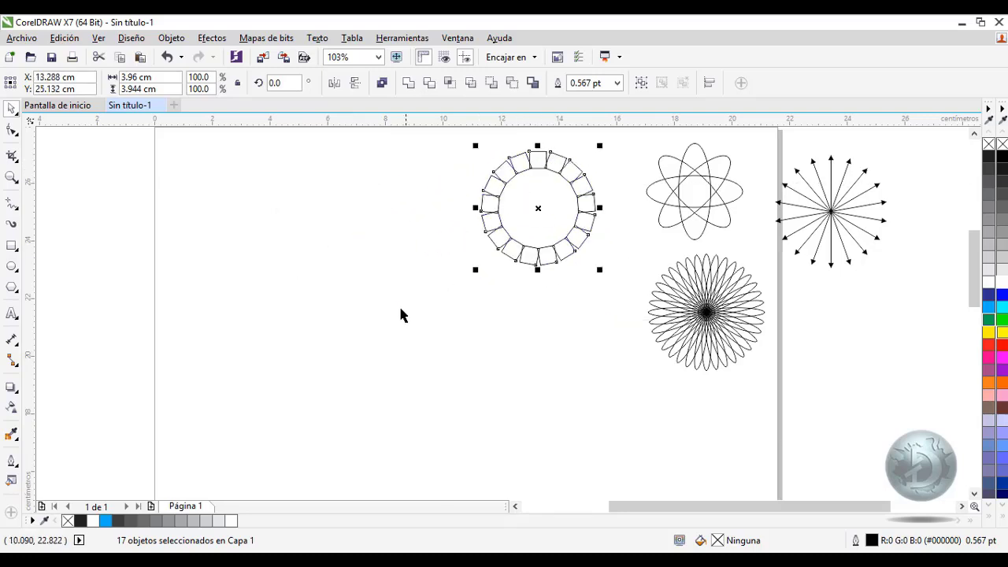
click(399, 309)
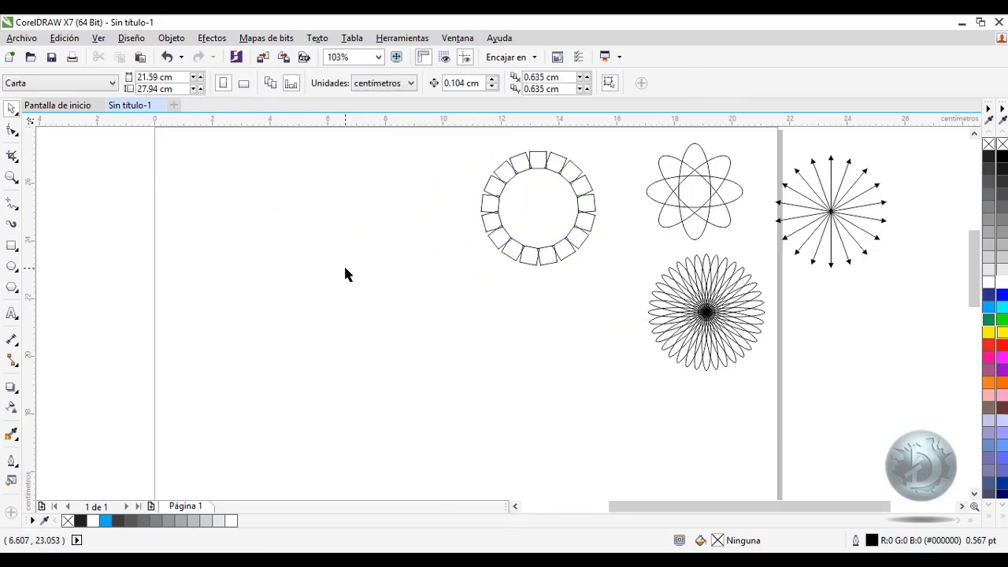
- Draw a circle about 0.9 cm in diameter in the upper left part of the page, and offset its rotation centre to its lower right
click(12, 266)
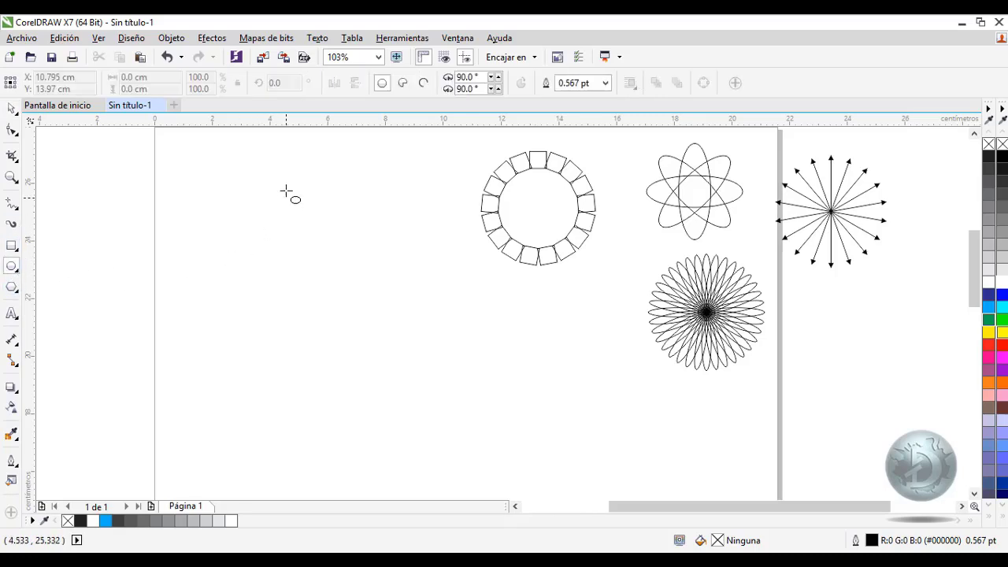
drag(286, 183, 357, 263)
click(297, 195)
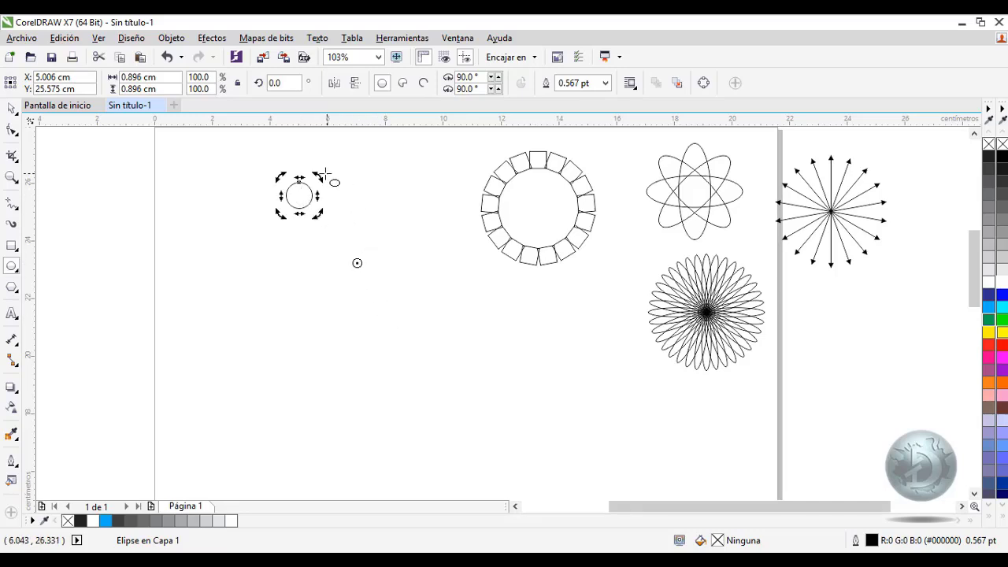
- Move the circle's rotation centre straight below it, and repeat copies rotated by 21.17 degrees until 17 circles form a closed ring
drag(316, 177, 379, 188)
key(ctrl+z)
click(298, 269)
drag(316, 175, 275, 178)
key(ctrl+r)
key(ctrl+r)
key(ctrl+r)
key(ctrl+r)
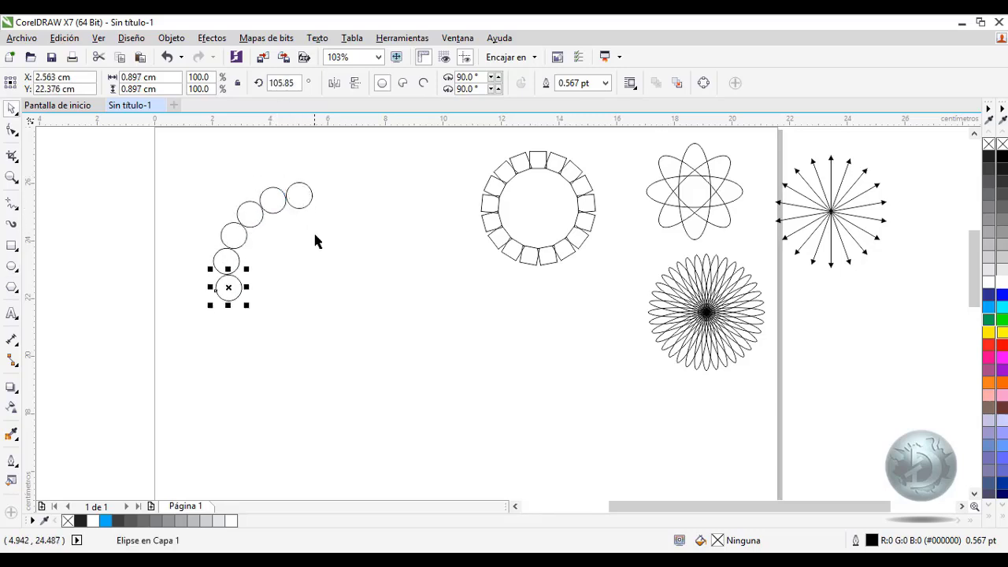
key(ctrl+r)
key(ctrl+r)
key(ctrl+r)
key(ctrl+r)
key(ctrl+r)
key(ctrl+r)
key(ctrl+r)
key(ctrl+r)
key(ctrl+r)
key(ctrl+r)
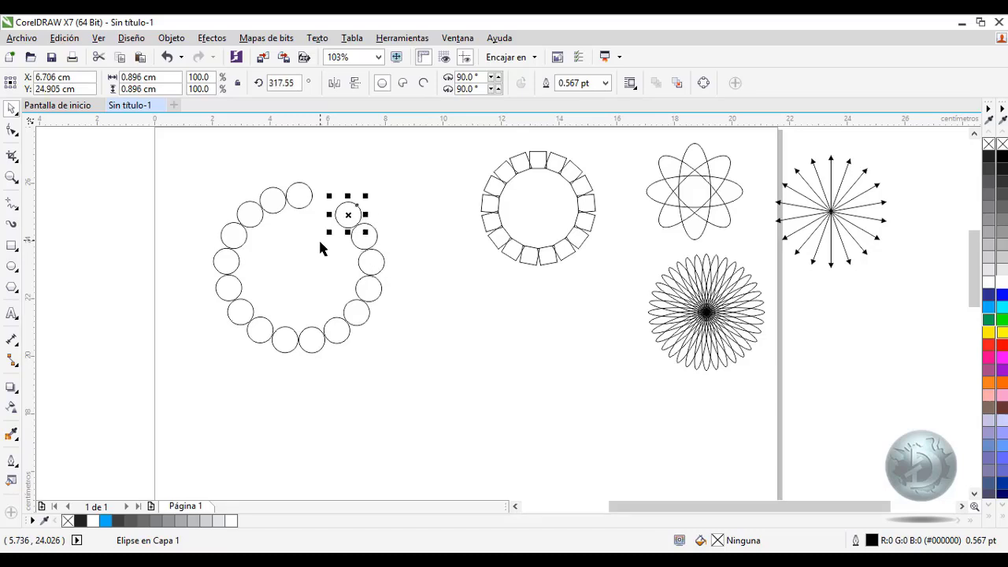
key(ctrl+r)
- Select all 17 circles and make progressively smaller concentric copies of the ring inward until there are five nested rings
click(149, 180)
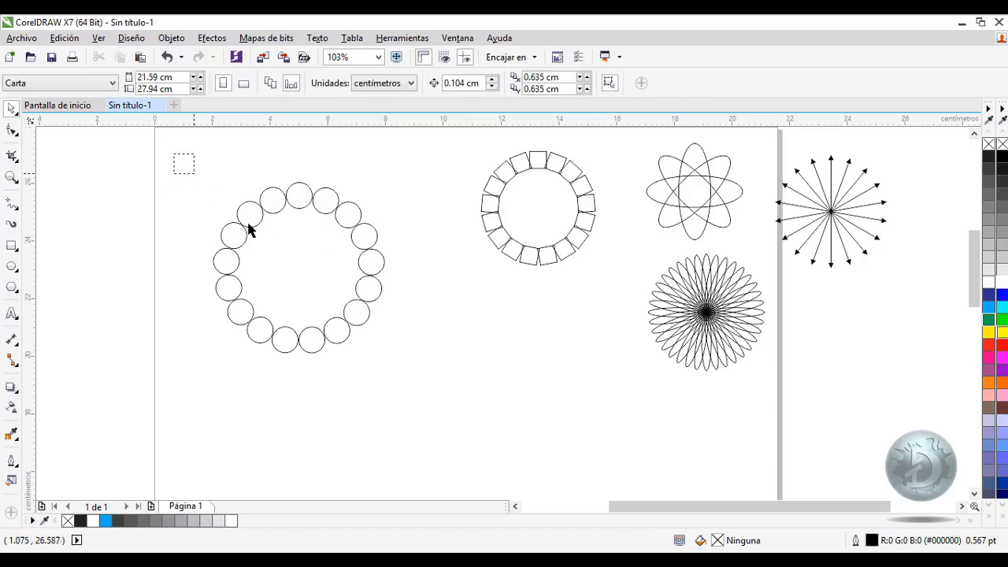
drag(248, 226, 418, 389)
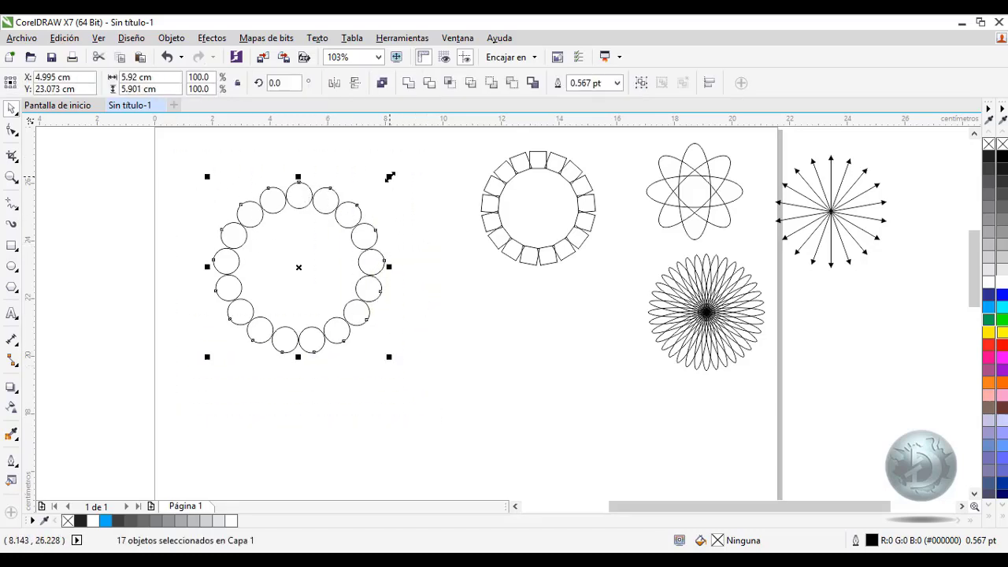
drag(389, 178, 325, 247)
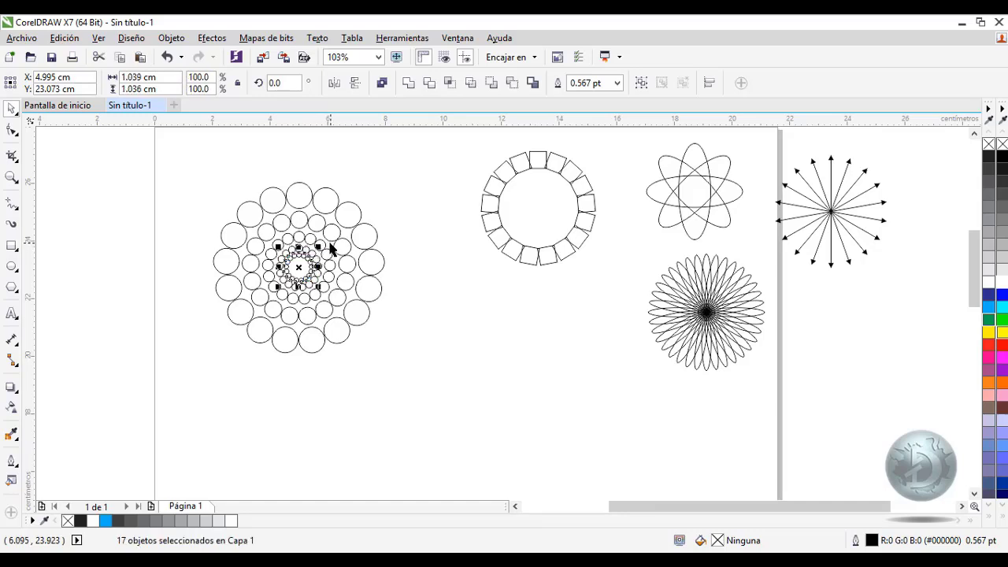
- Select all five circle rings, make a slightly rotated copy about their common centre, and fill the copy black
drag(174, 161, 459, 401)
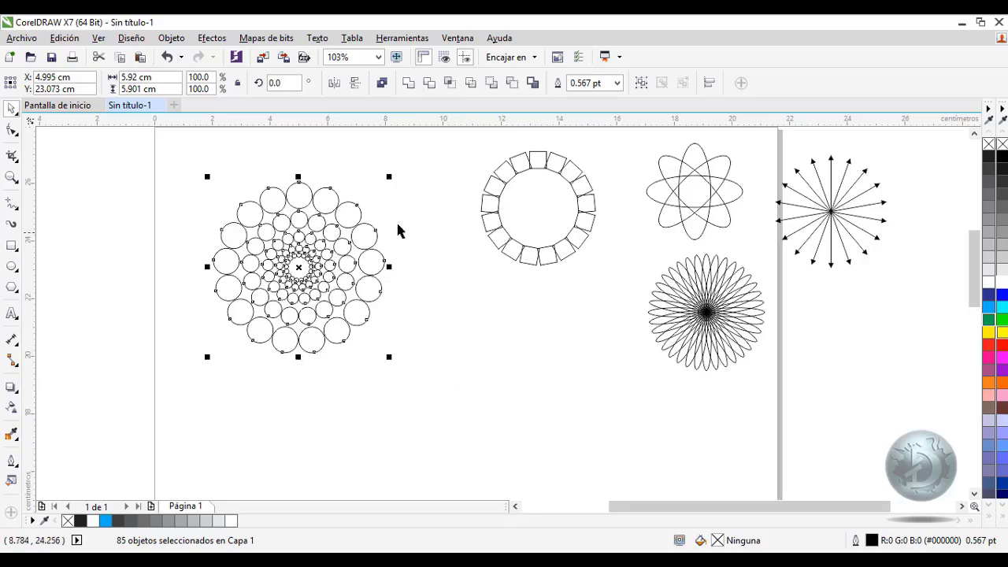
click(359, 232)
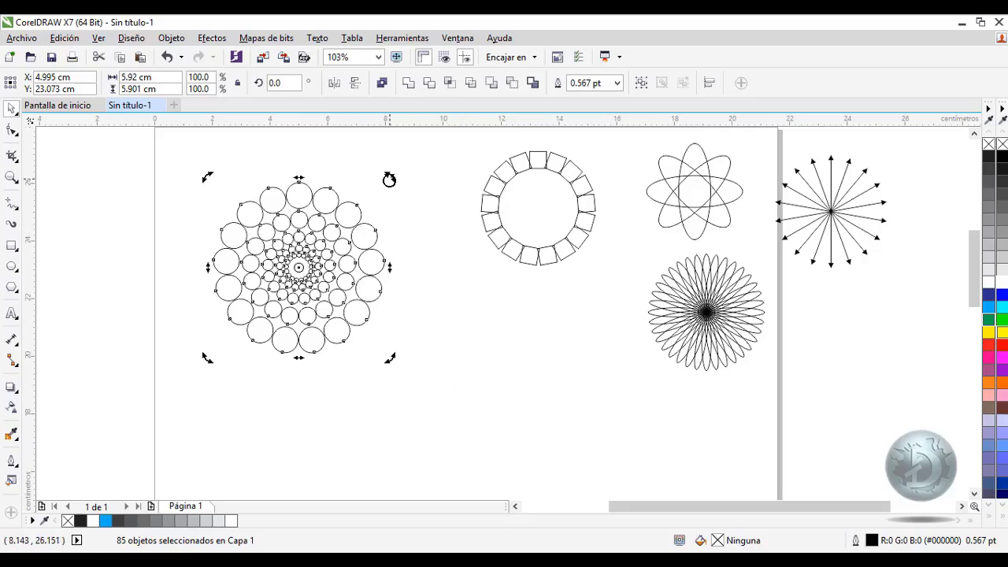
drag(389, 180, 420, 323)
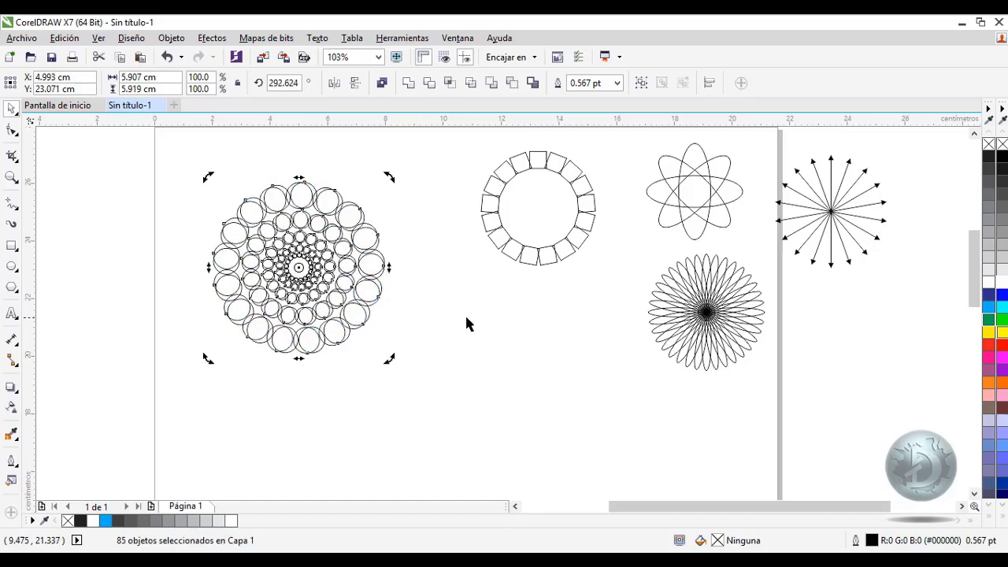
click(989, 157)
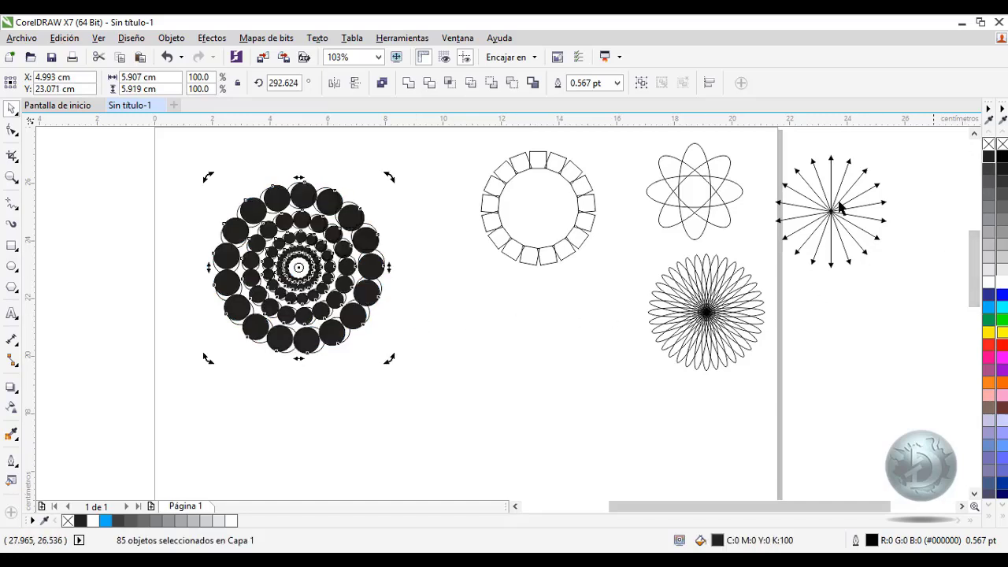
- Move the black figure down and to the right of the outlined one, and fill the outlined circles white
click(282, 201)
drag(297, 266, 466, 361)
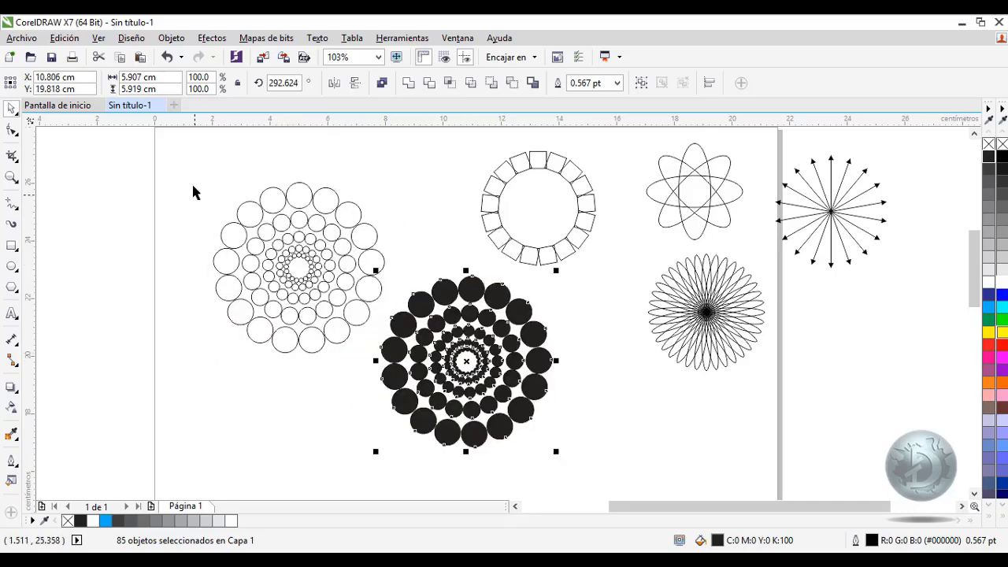
drag(193, 177, 407, 377)
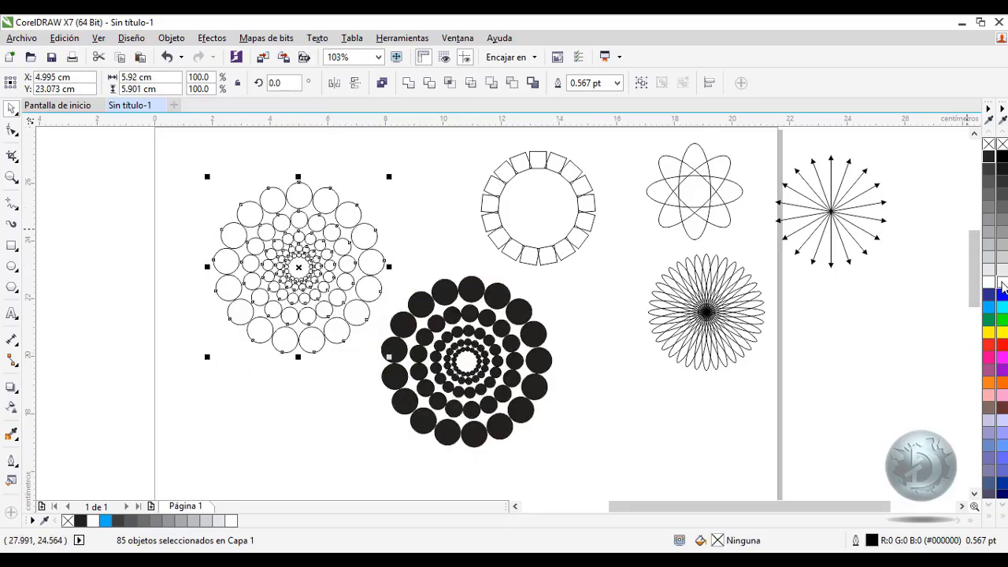
- Place the black figure back over the white one, send it to the back, and shift it slightly downward as a shadow
drag(580, 275, 371, 466)
drag(467, 360, 302, 266)
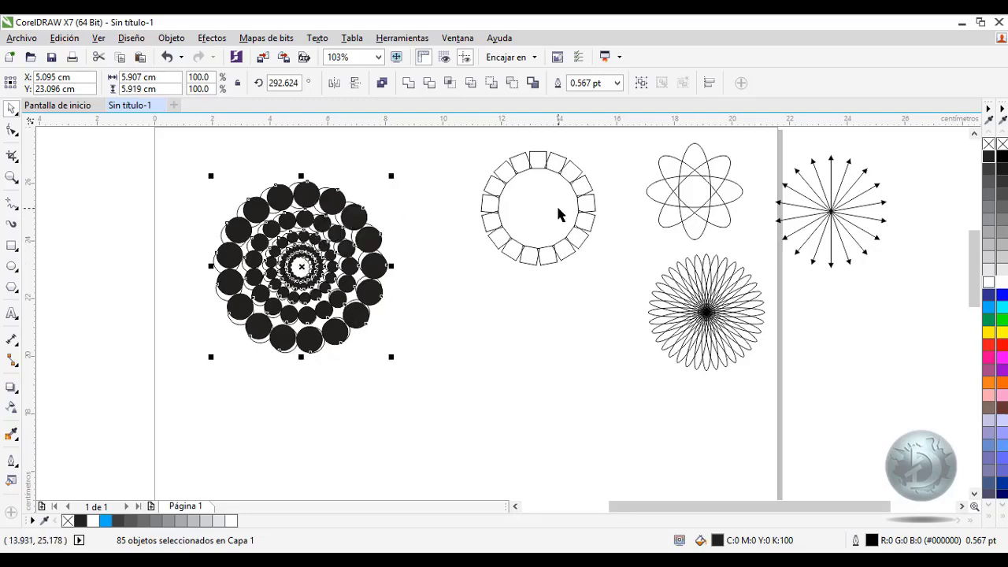
key(shift+Page_Down)
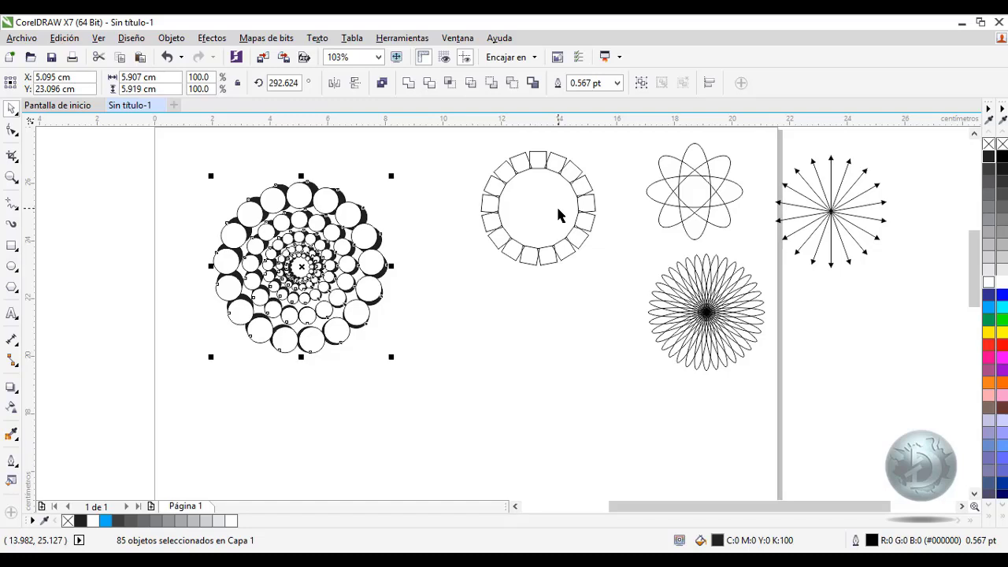
drag(330, 277, 331, 280)
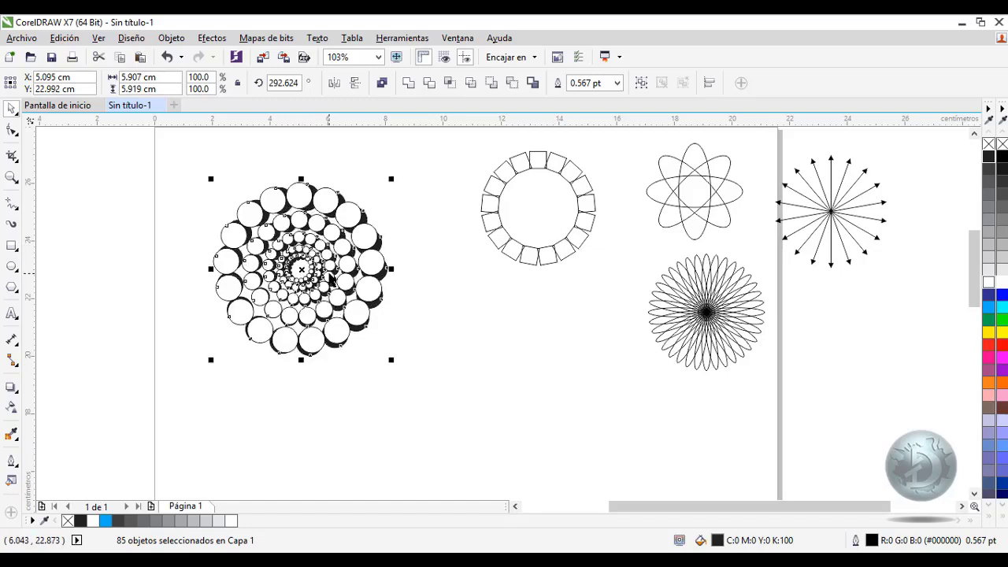
- Select the white and black circle figures together and remove their outlines
click(194, 168)
drag(187, 153, 436, 410)
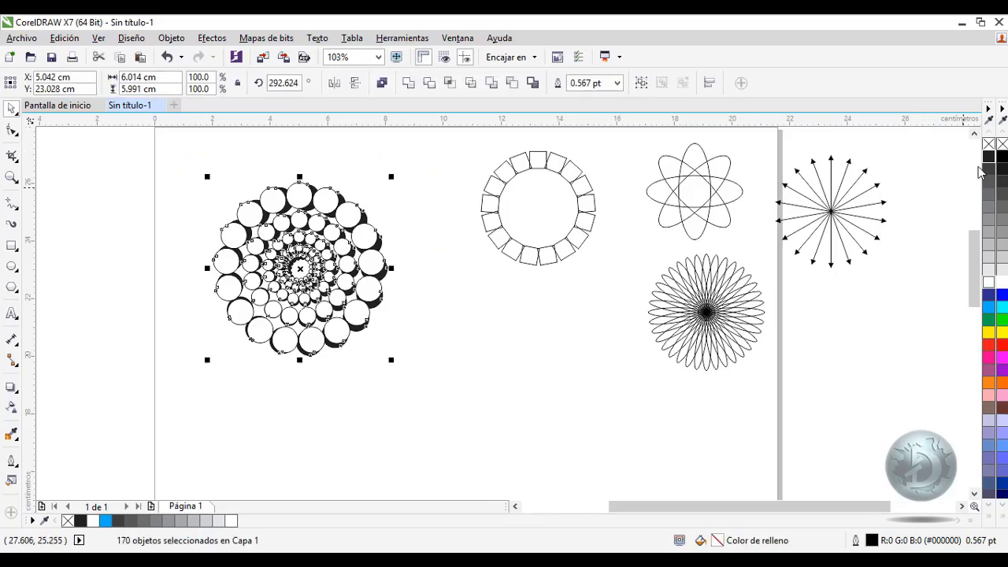
right_click(988, 144)
click(526, 345)
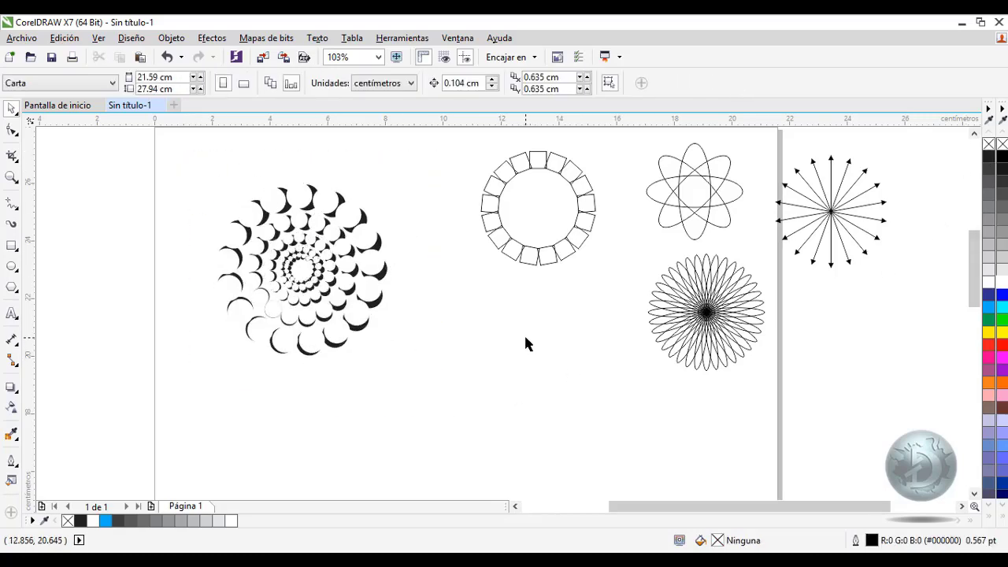
- Scale down the shadowed circle figure and place it below the arrow figure, outside the page's right edge
drag(206, 215, 428, 410)
drag(390, 178, 870, 323)
click(525, 347)
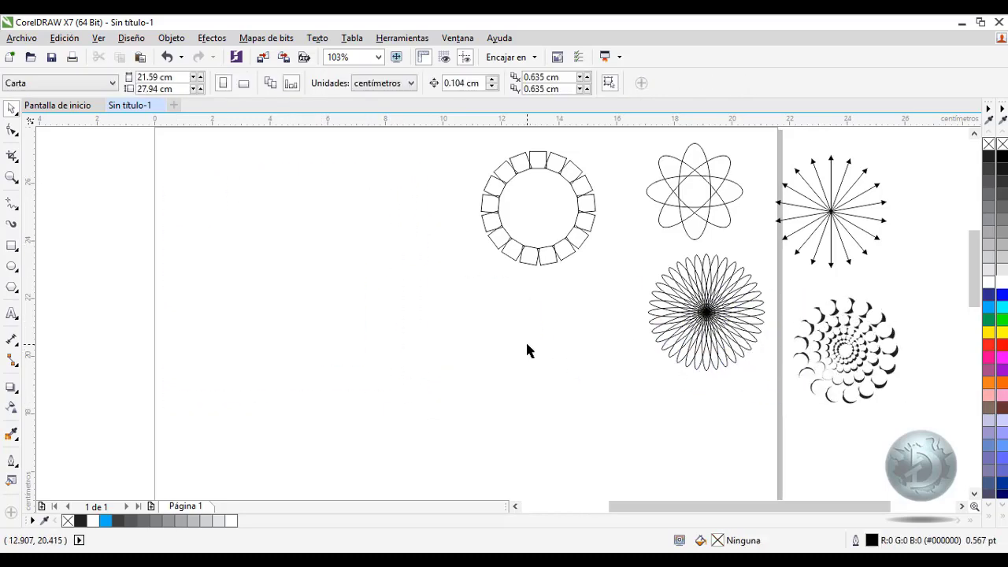
- Add the letter A as Arial artistic text in the upper left part of the page, and enlarge it to about 108 pt
click(12, 313)
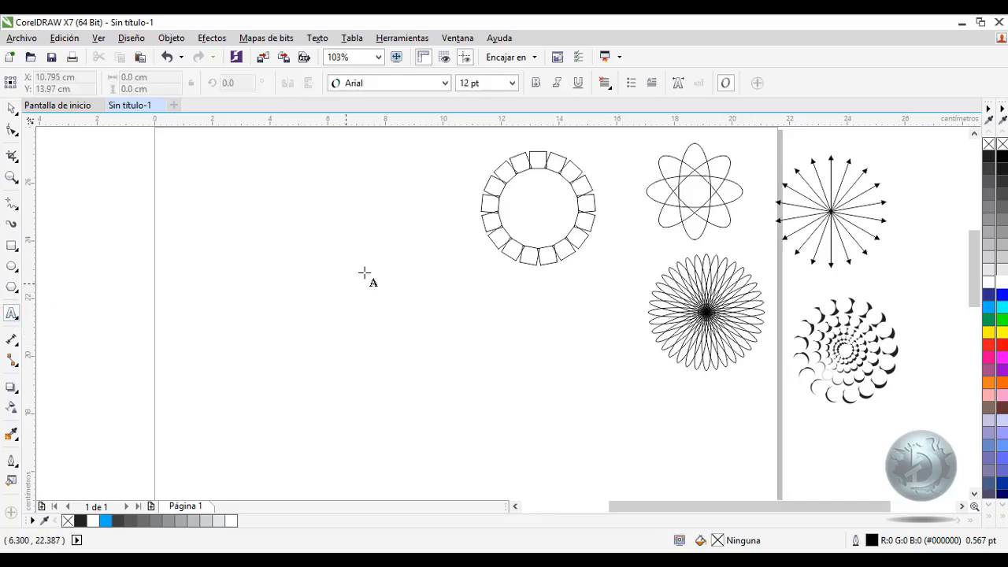
click(327, 236)
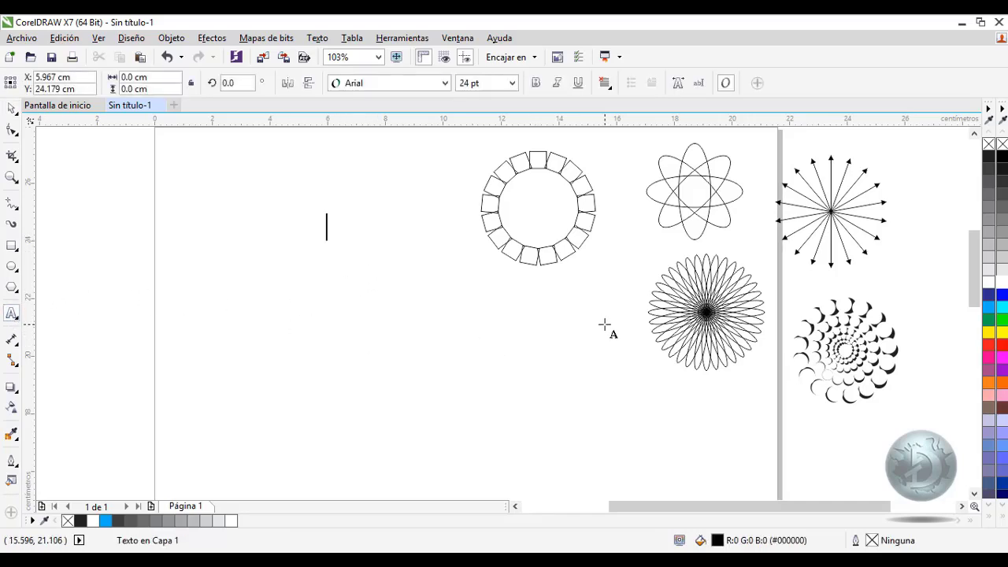
text(a)
key(shift+Left)
text(A)
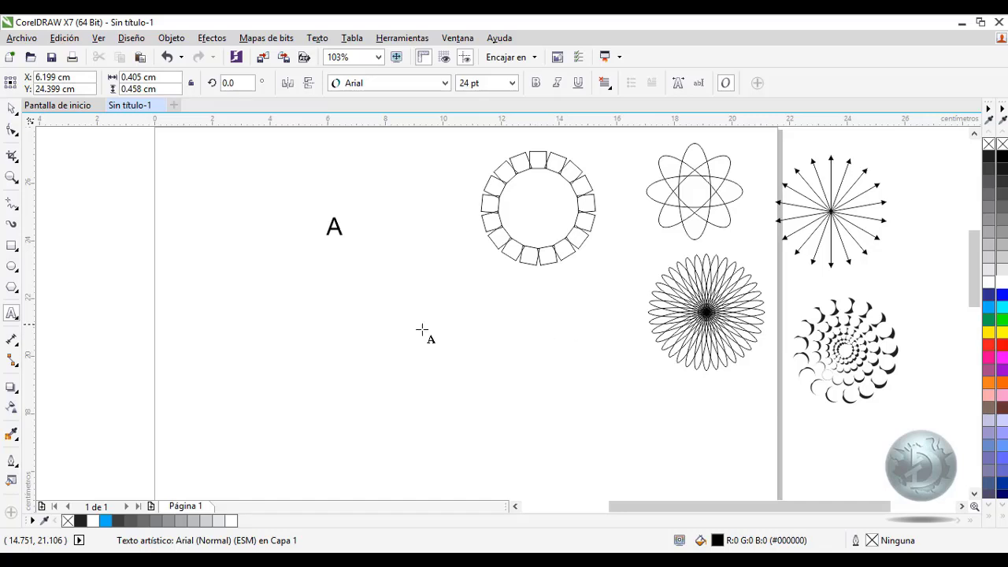
click(12, 108)
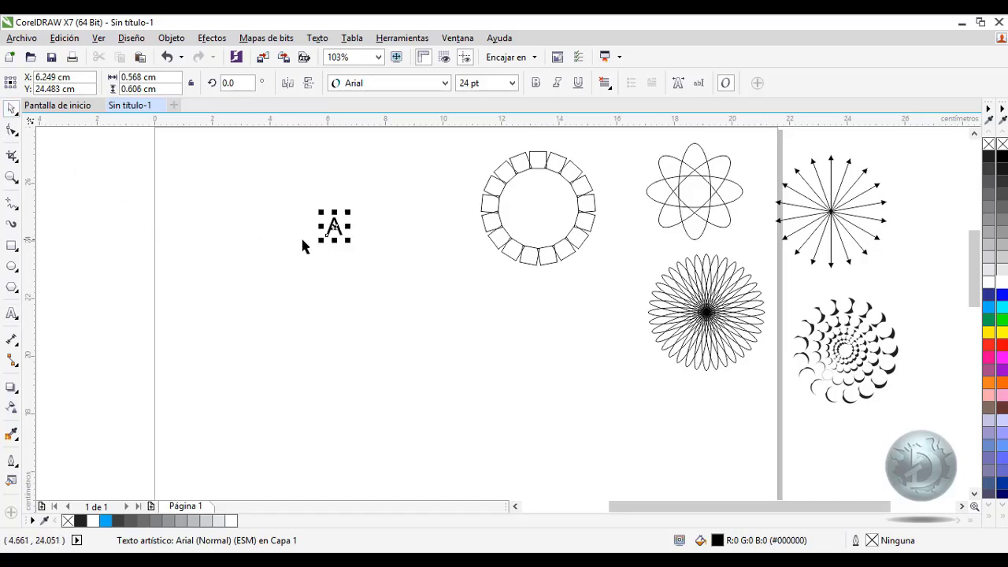
drag(318, 243, 264, 302)
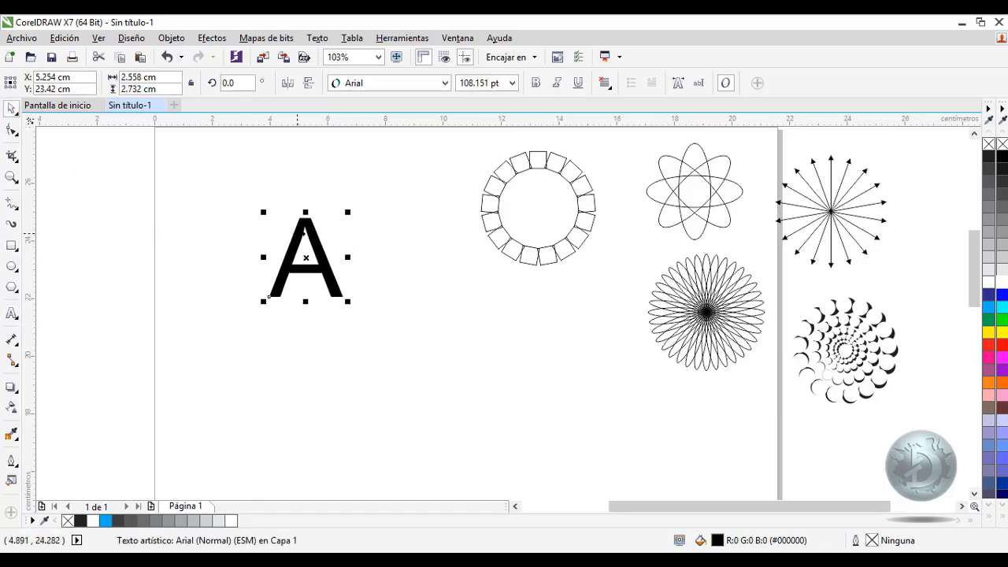
- Move the large A's rotation centre to the foot of its right leg, and repeat rotated copies into an almost complete radial figure
click(307, 273)
drag(306, 258, 340, 292)
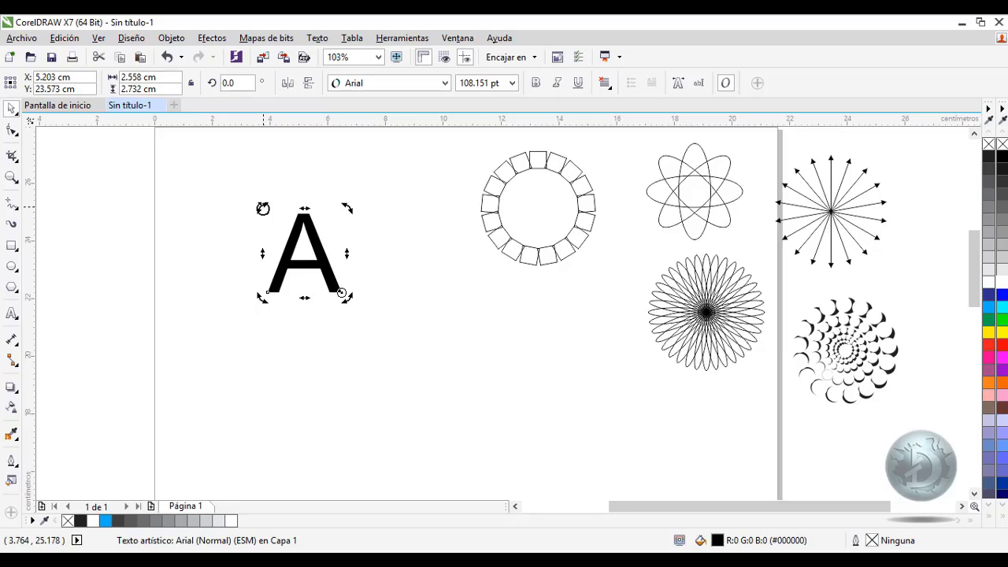
mouse_move(264, 210)
mouse_down()
mouse_move(243, 228)
mouse_move(241, 260)
mouse_up()
key(ctrl+r)
key(ctrl+r)
key(ctrl+r)
key(ctrl+r)
key(ctrl+r)
key(ctrl+r)
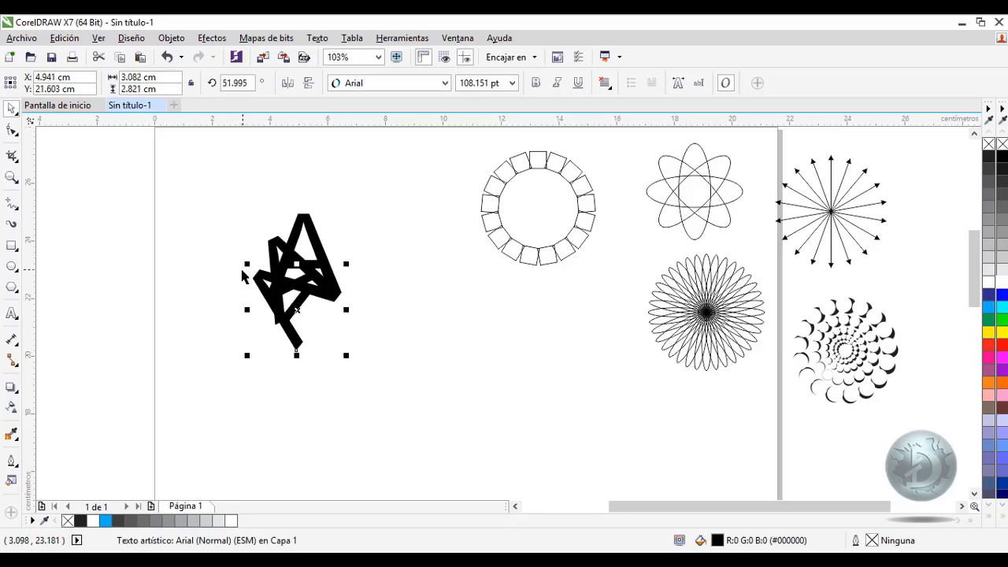
key(ctrl+r)
key(ctrl+r)
key(ctrl+r)
key(ctrl+r)
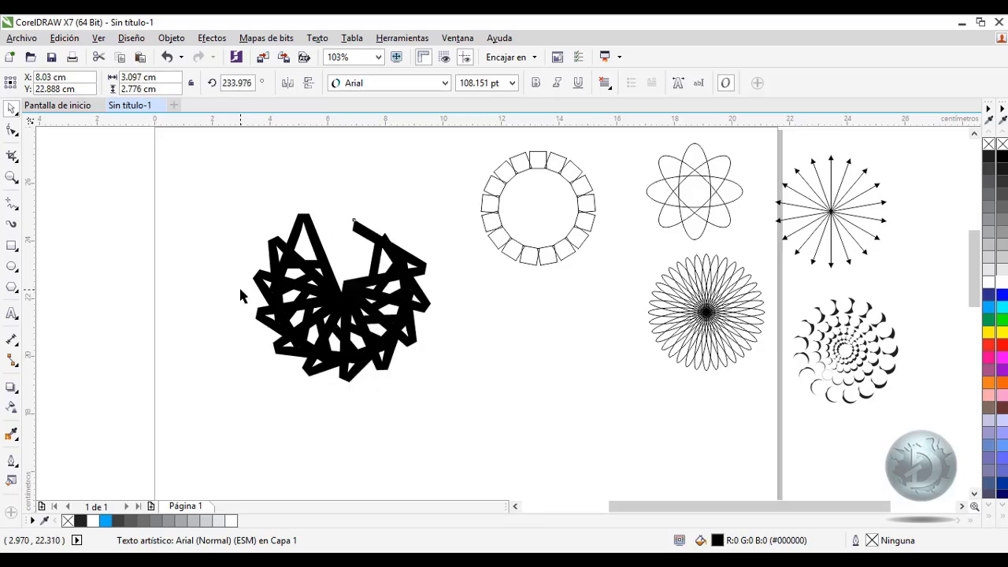
- Select the rotated A copies and fill them with blue (#0000FF)
drag(232, 168, 466, 415)
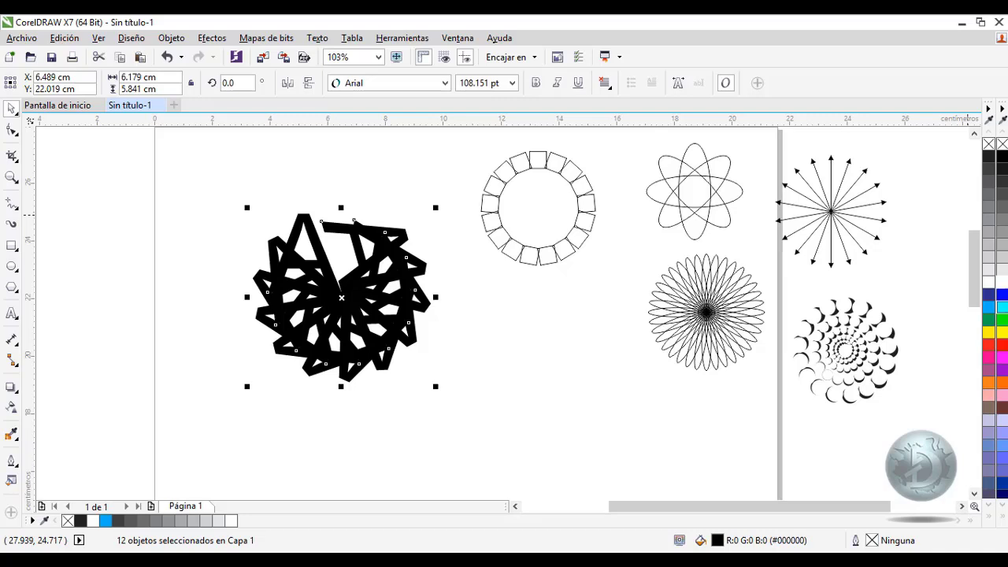
click(1001, 307)
click(988, 294)
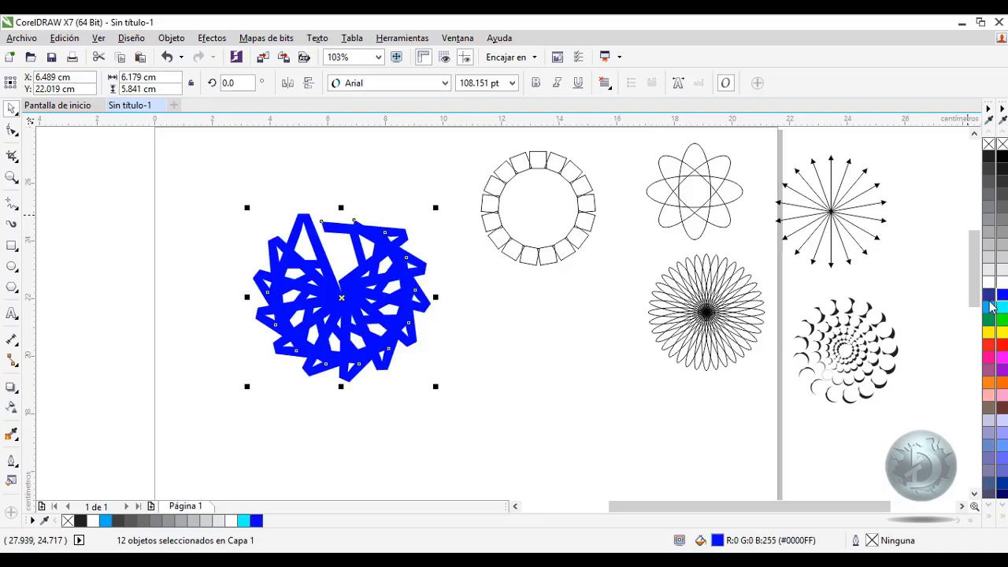
- Delete the entire radial figure made of overlapping A letters
click(548, 360)
drag(219, 193, 502, 446)
key(Delete)
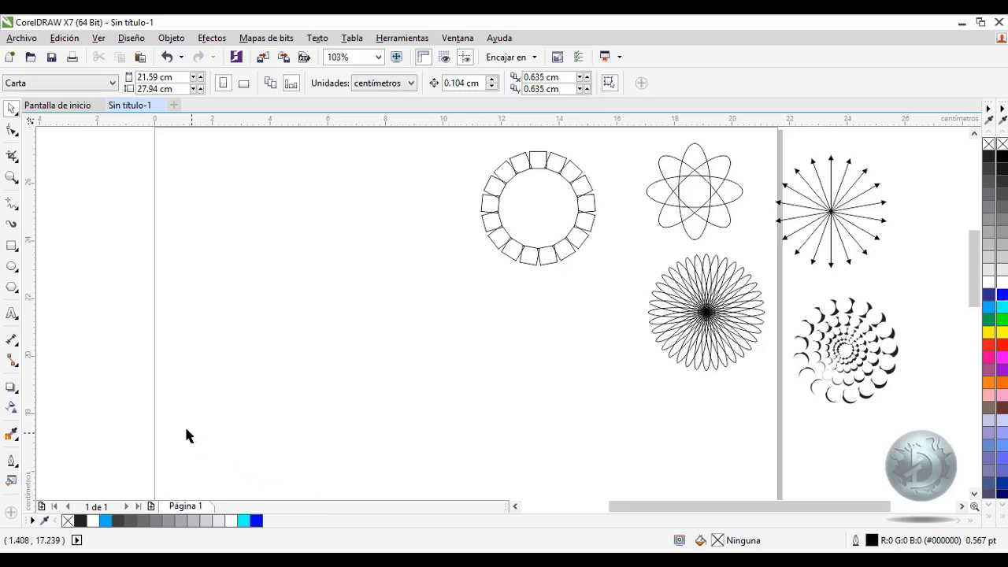
- Add a new letter A as 24 pt Arial artistic text in the upper left part of the page
click(12, 314)
click(288, 187)
text(A)
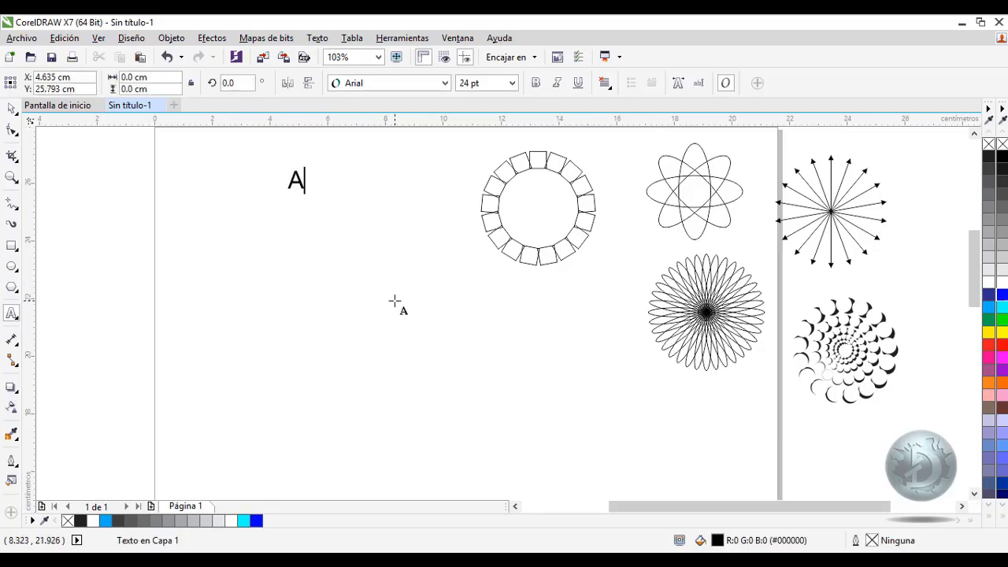
key(Escape)
click(11, 108)
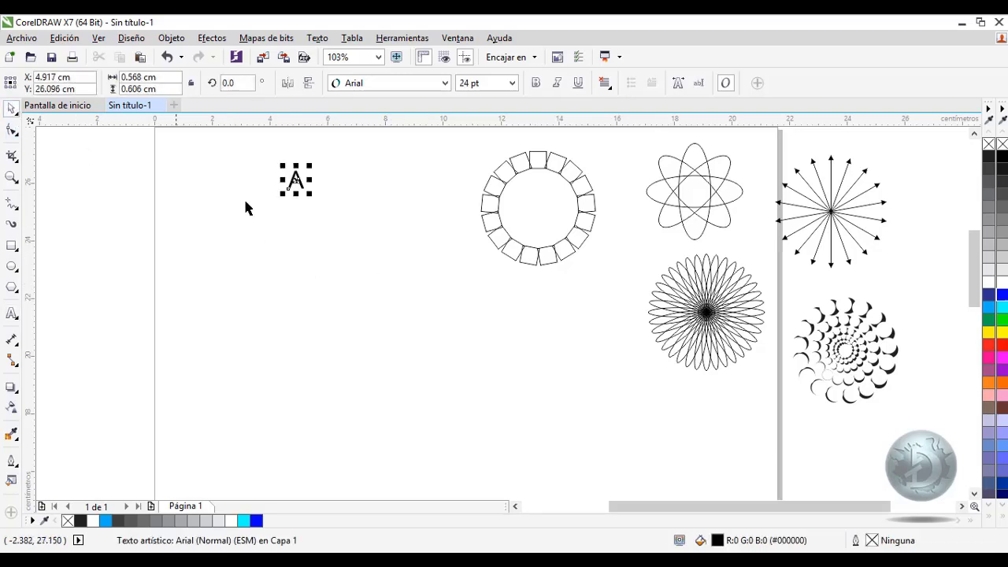
- Move the small A's rotation centre straight below it, and repeat copies rotated by 21.17 degrees until 17 letters form a closed ring
click(291, 180)
click(293, 183)
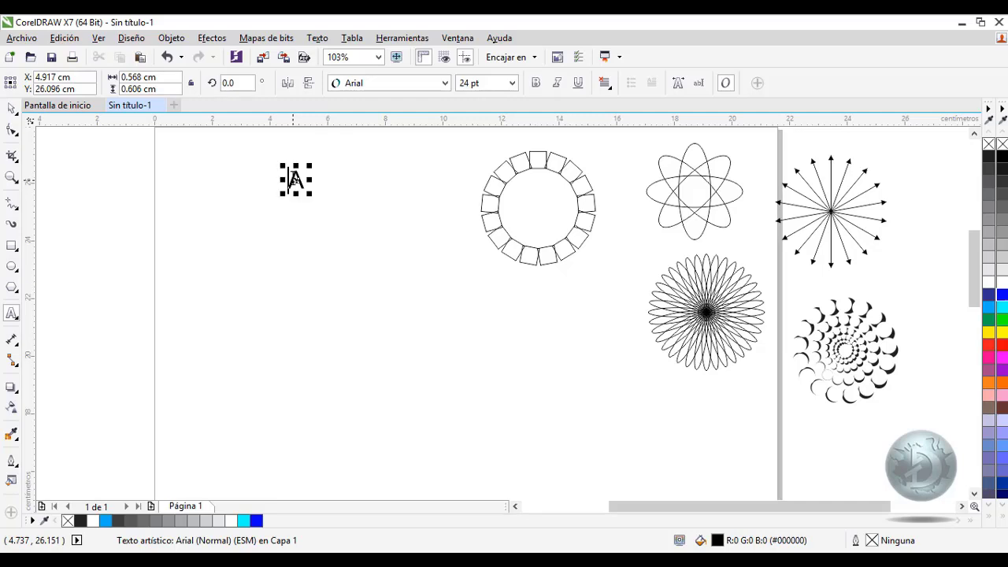
click(297, 181)
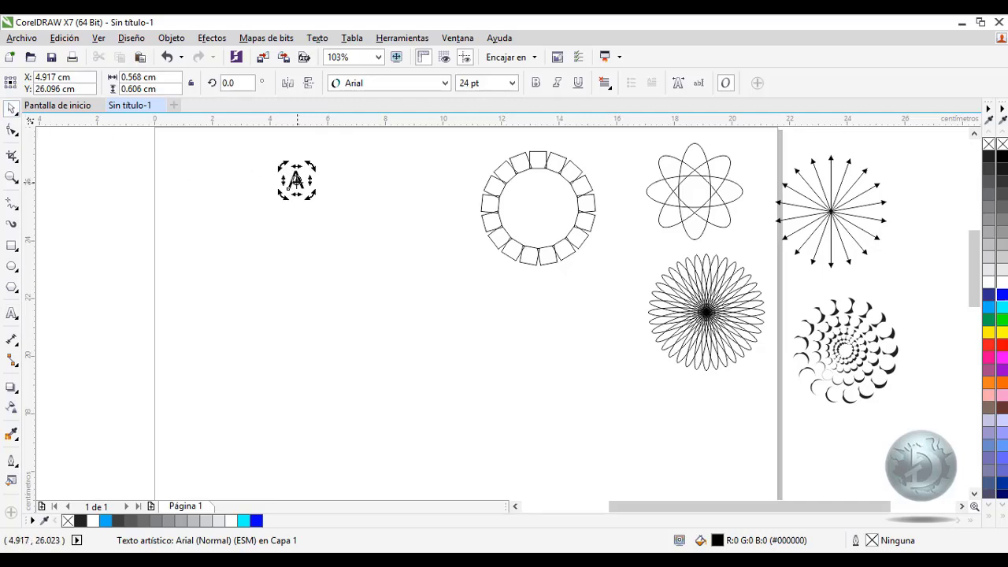
drag(296, 187, 297, 266)
drag(313, 165, 264, 185)
key(ctrl+r)
key(ctrl+r)
key(ctrl+r)
key(ctrl+r)
key(ctrl+r)
key(ctrl+r)
key(ctrl+r)
key(ctrl+r)
key(ctrl+r)
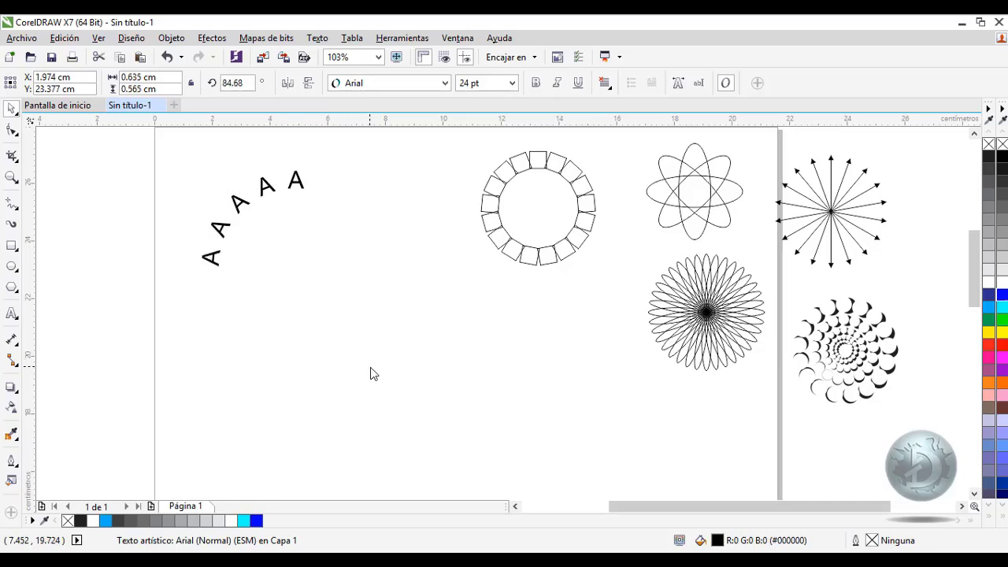
key(ctrl+r)
key(ctrl+r)
key(ctrl+r)
key(ctrl+r)
key(ctrl+r)
key(ctrl+r)
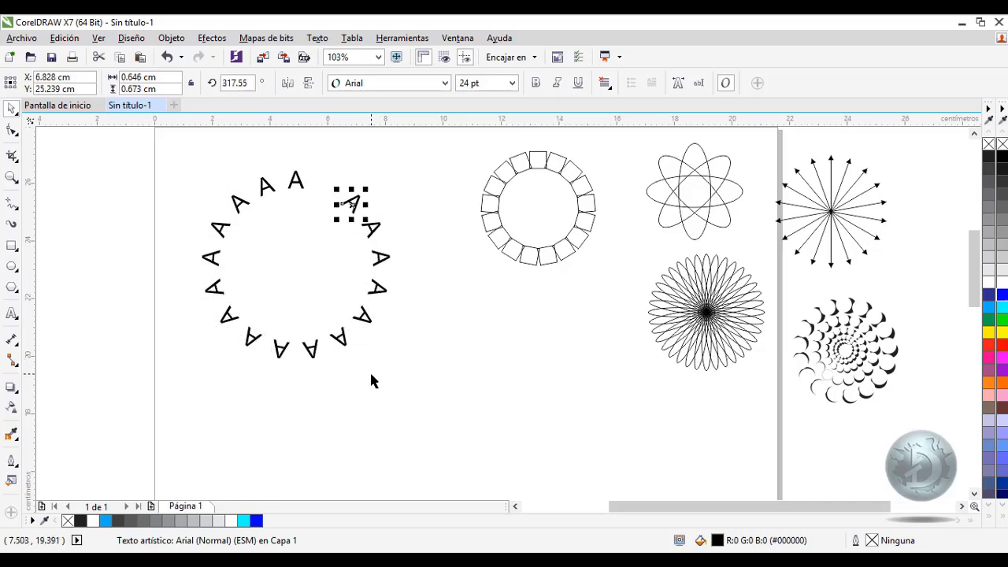
- Select the 17 small A letters forming the ring and delete them
drag(153, 160, 525, 458)
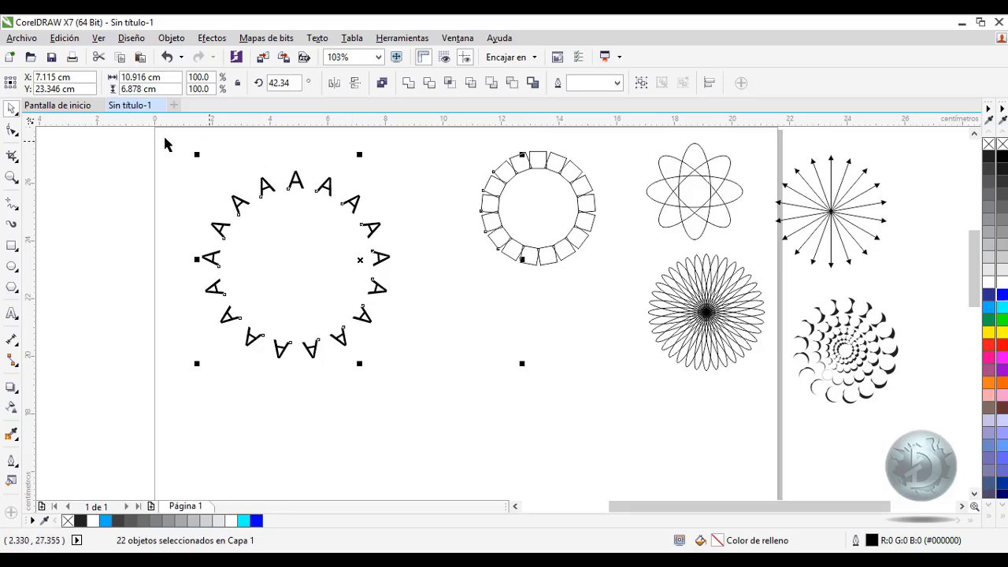
drag(165, 144, 434, 414)
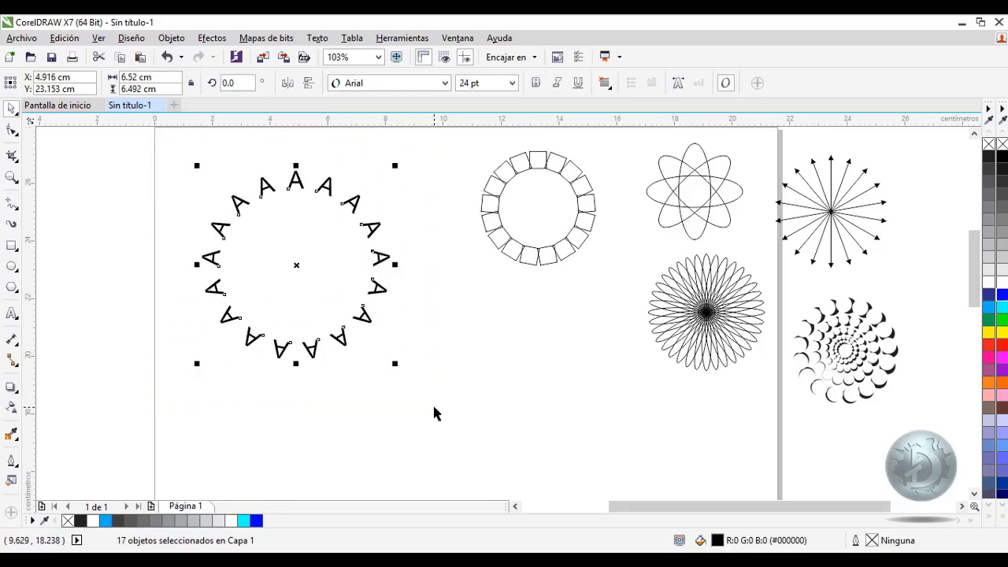
key(Delete)
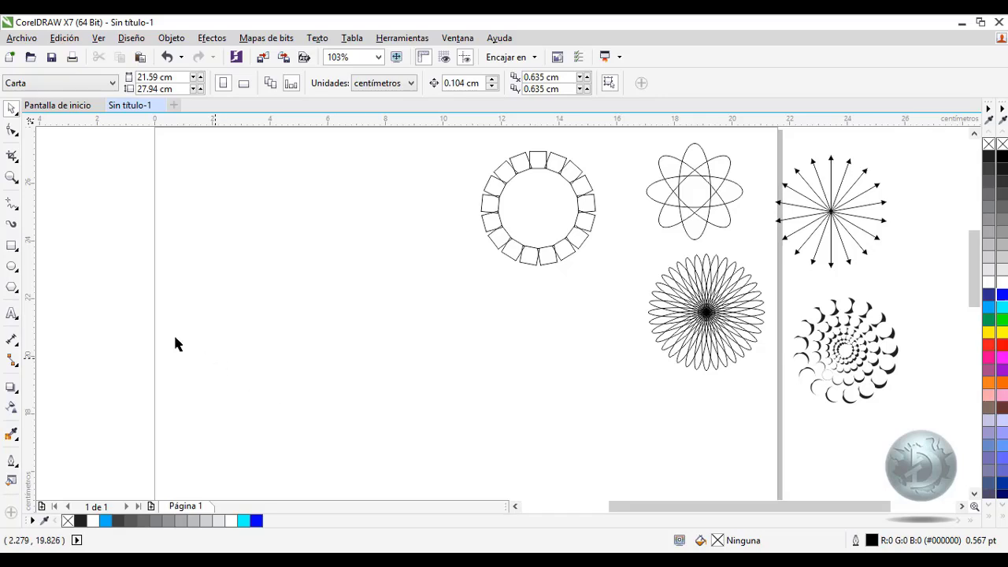
- Draw a circle about 3.84 cm across and a narrow closed triangle about 1.52 cm wide by 2.54 cm high
click(12, 266)
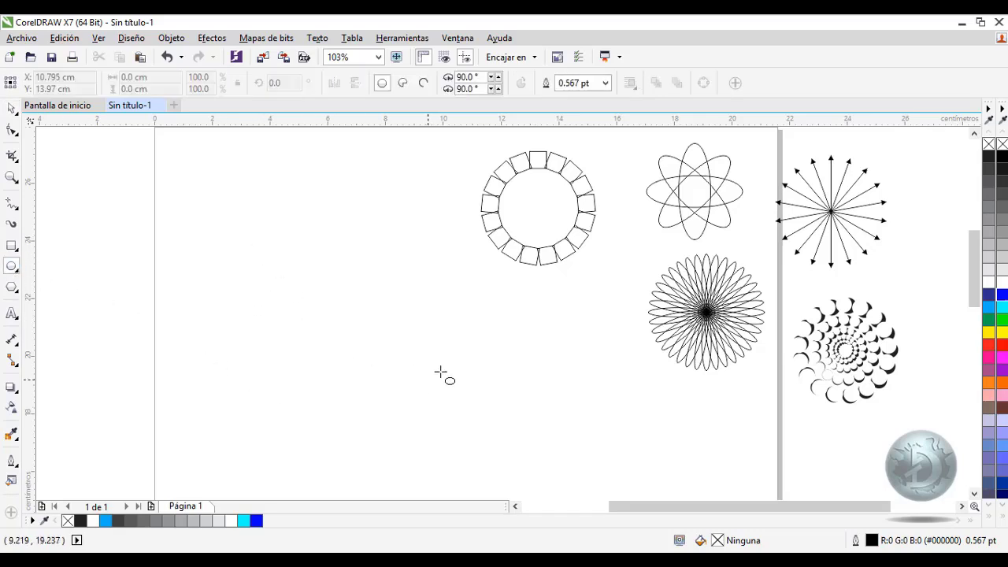
drag(441, 359, 553, 471)
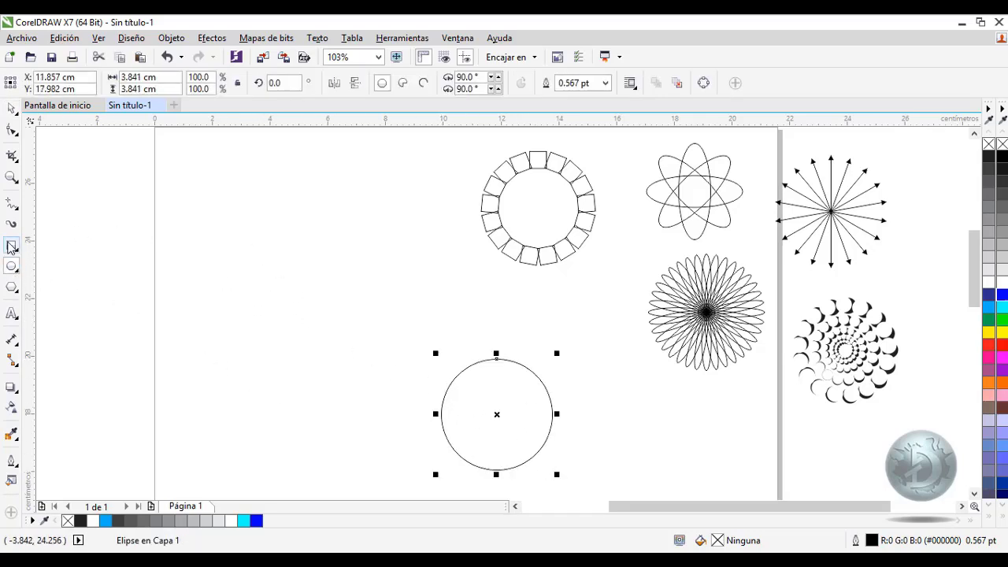
click(11, 203)
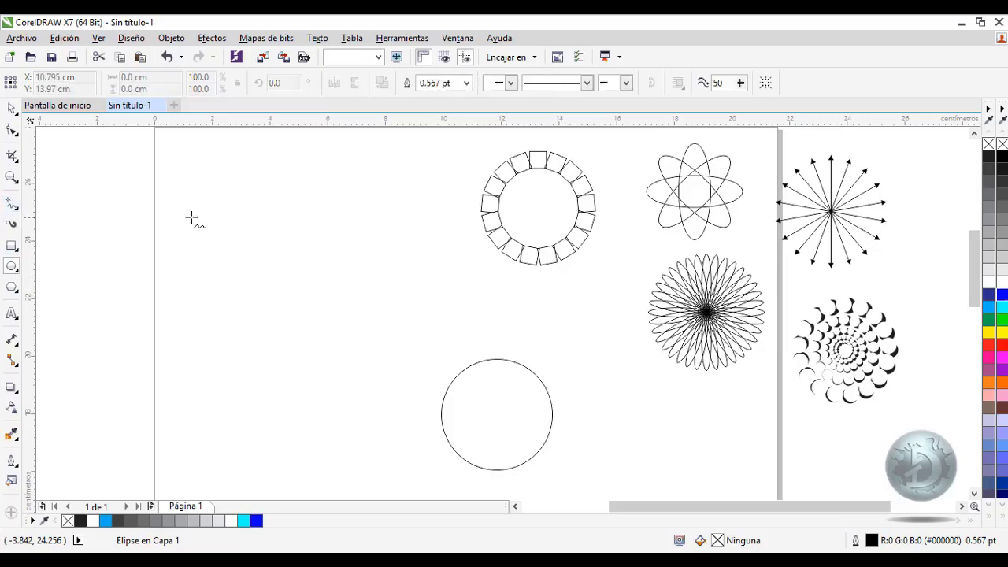
click(270, 189)
click(252, 260)
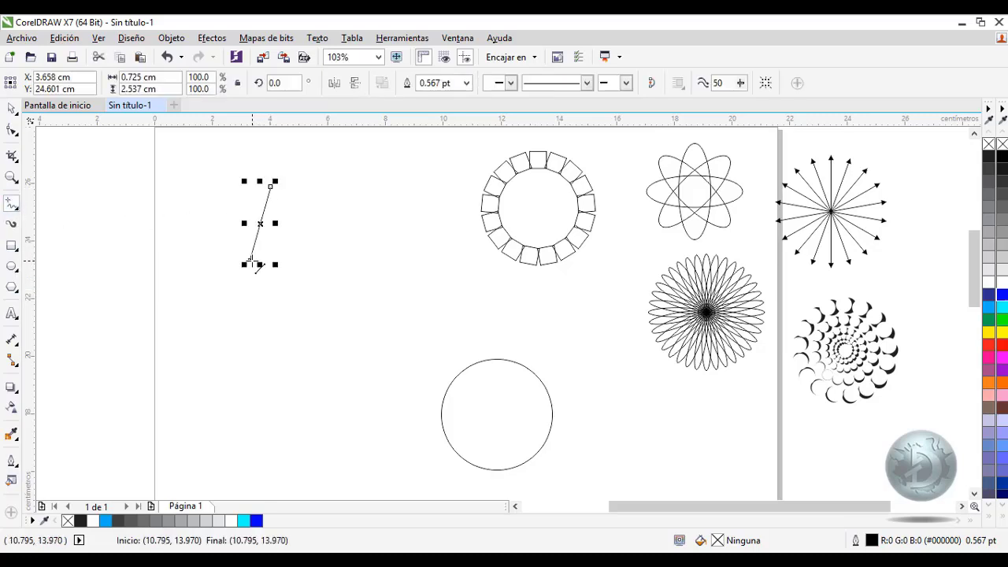
click(251, 260)
click(293, 260)
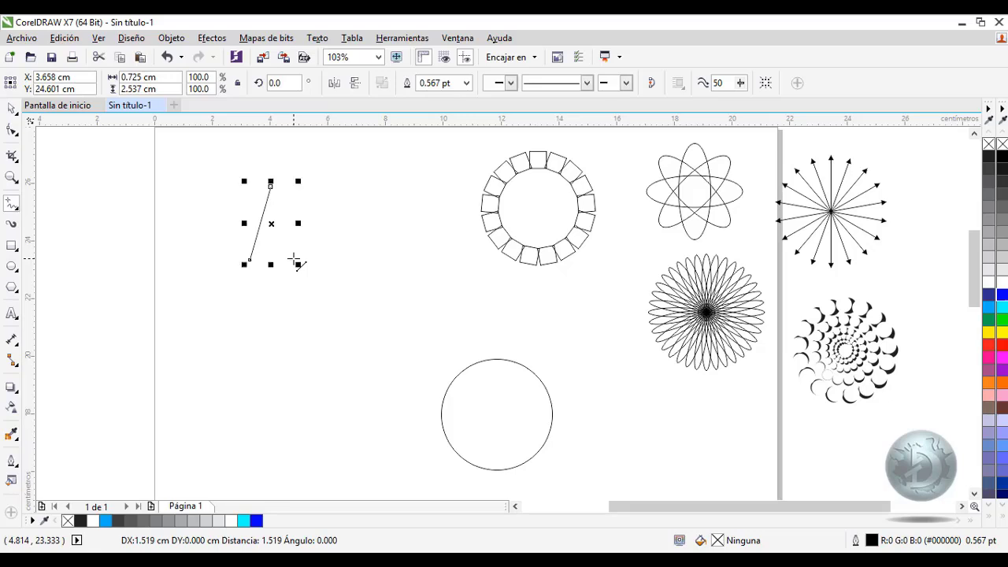
click(294, 260)
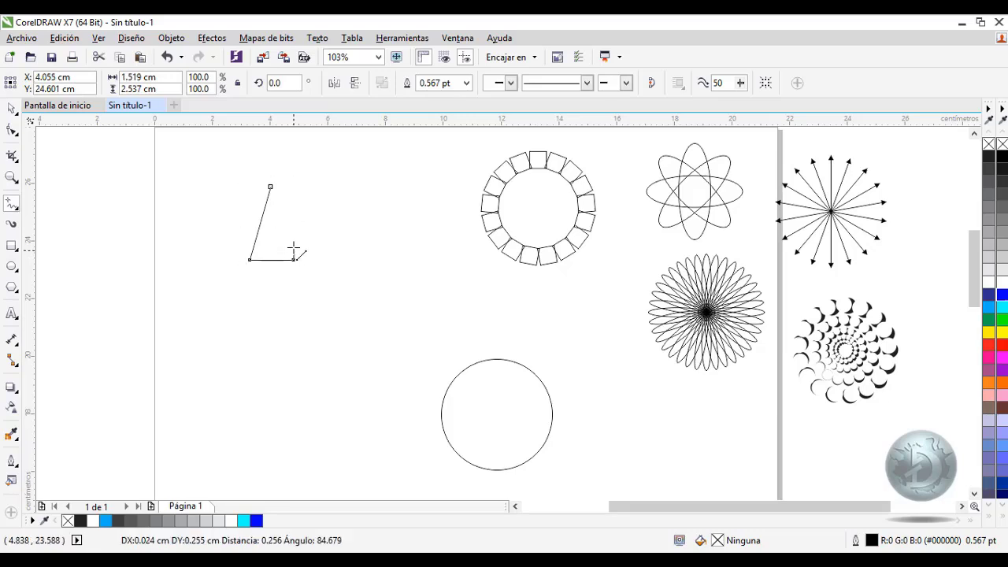
click(270, 188)
- Move the triangle and the circle together so the triangle's base slightly overlaps the top of the circle
click(11, 109)
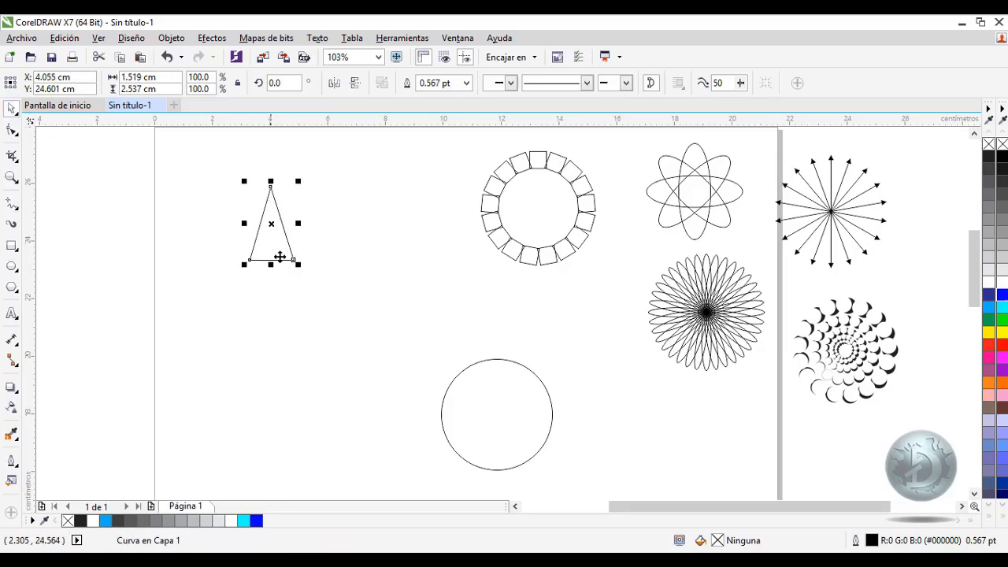
drag(274, 246, 316, 233)
drag(520, 434, 339, 315)
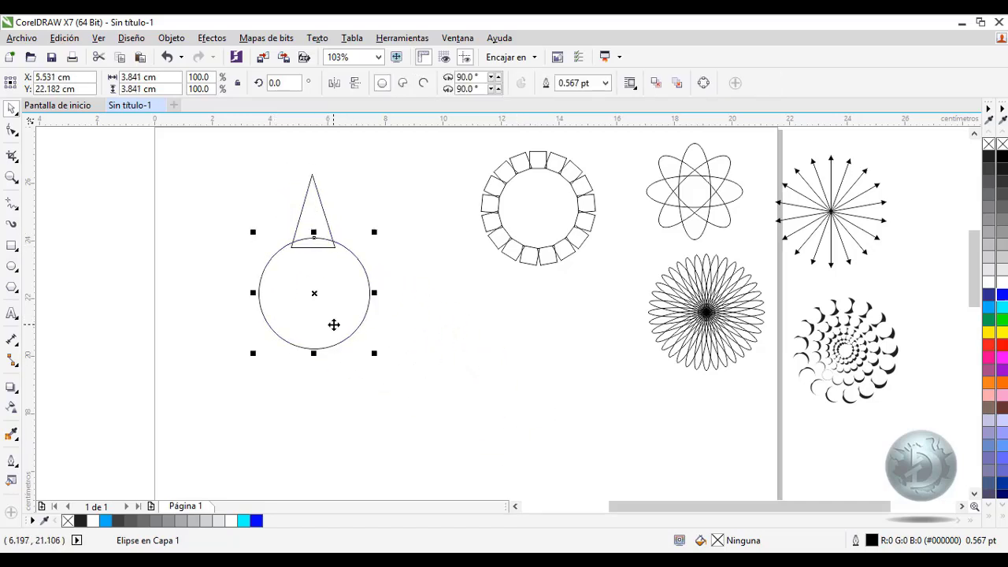
- Move the triangle's rotation centre to the centre of the circle
click(308, 209)
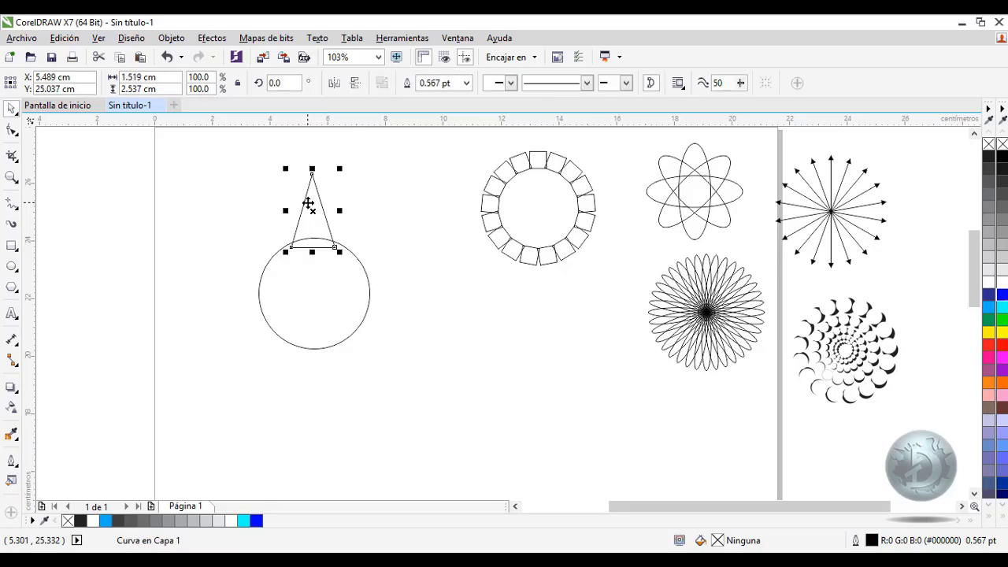
key(F10)
click(10, 110)
click(307, 224)
drag(312, 211, 313, 248)
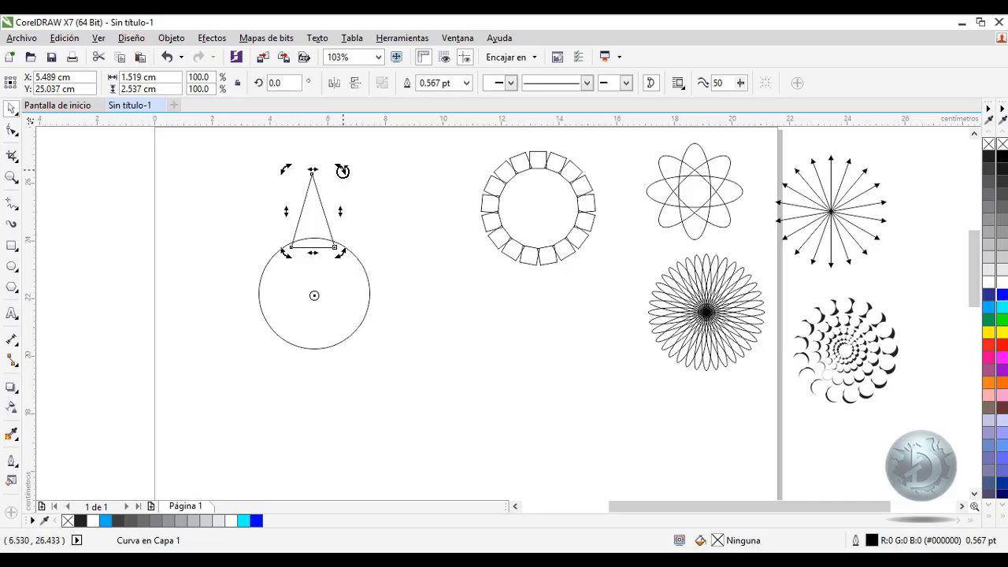
- Try to surround the circle with triangles by rotating one copy freely around it and repeating the rotated copy
drag(343, 171, 229, 189)
key(ctrl+r)
key(ctrl+r)
key(ctrl+r)
key(ctrl+r)
key(ctrl+r)
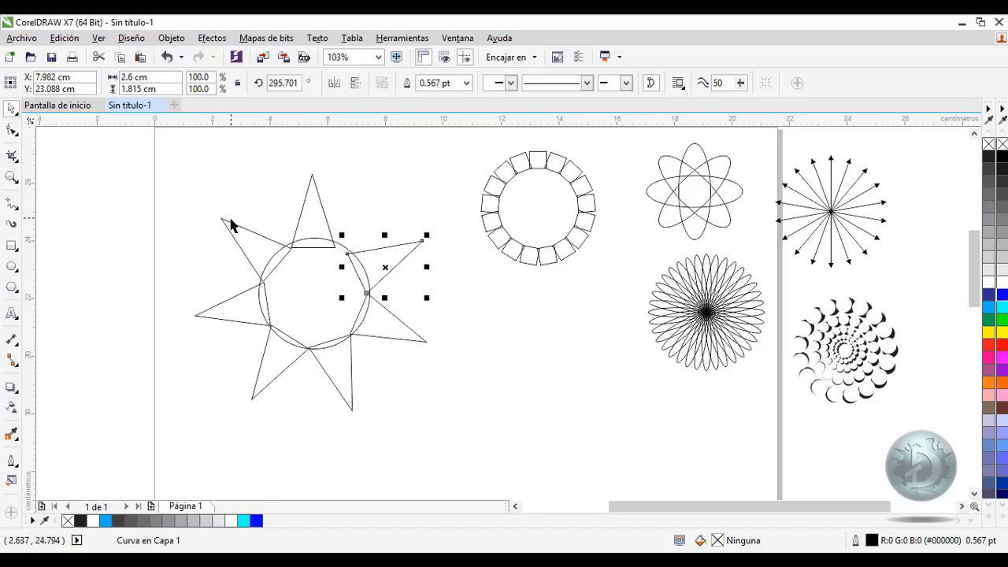
- Undo all the freely rotated triangle copies, leaving only the original triangle and circle
key(ctrl+z)
key(ctrl+z)
key(ctrl+z)
key(ctrl+z)
key(ctrl+z)
key(ctrl+z)
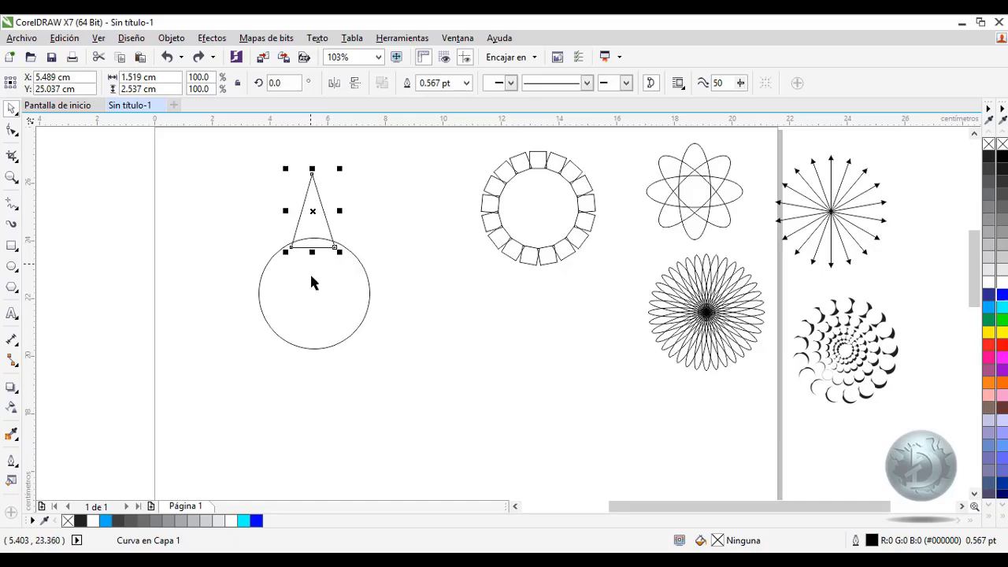
- Set the constraint angle to 45 degrees in the workspace editing options
click(302, 213)
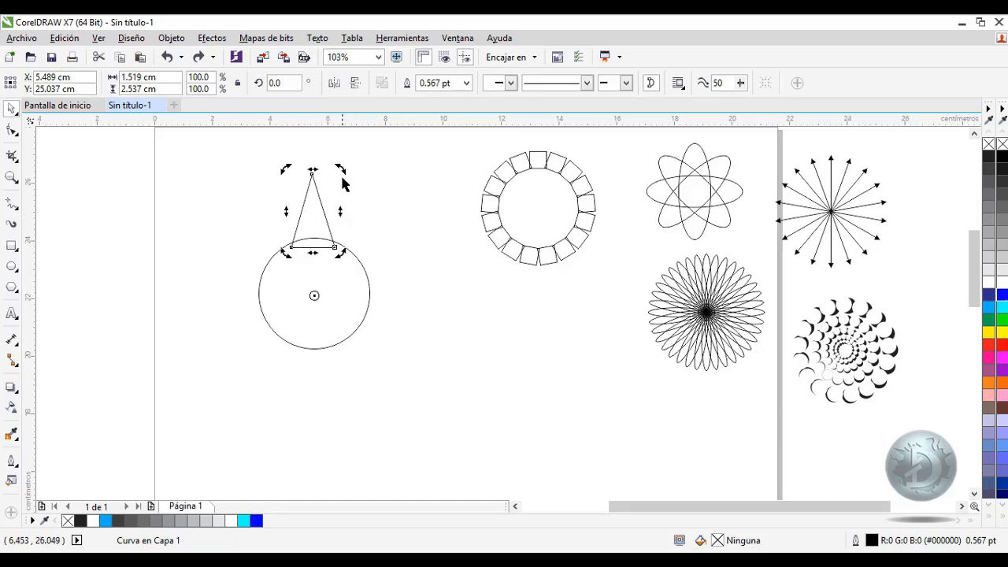
drag(342, 170, 331, 207)
click(401, 37)
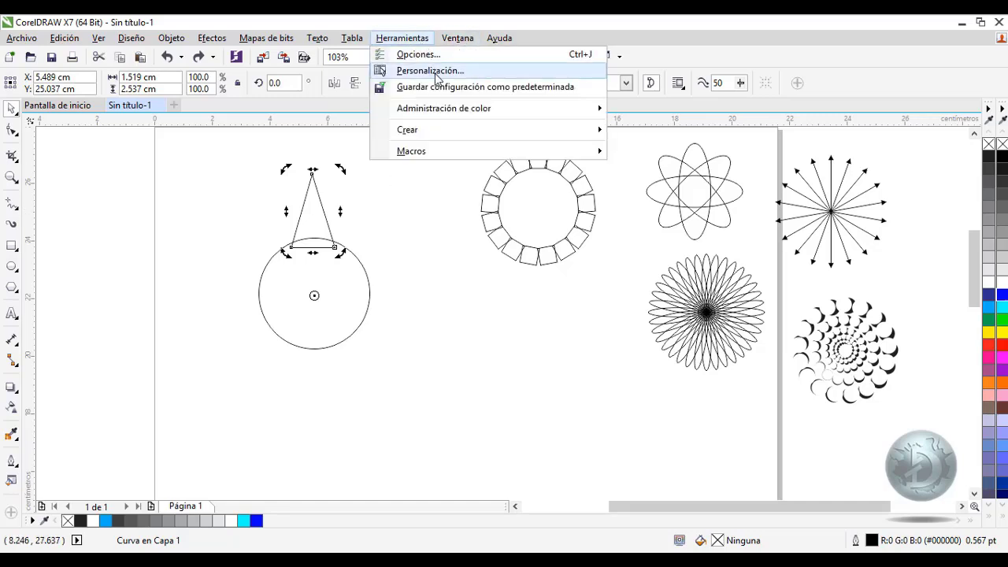
click(430, 71)
click(230, 214)
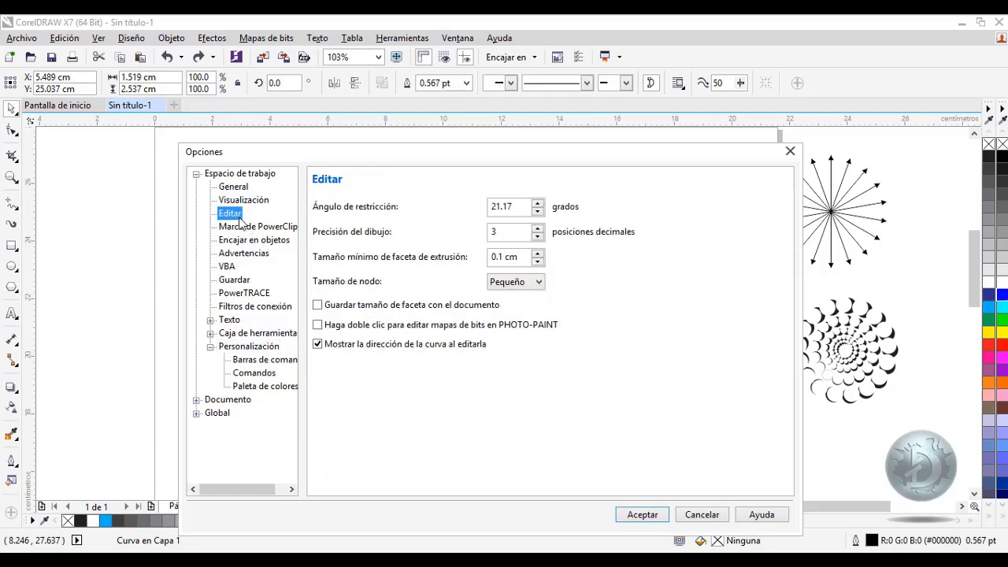
drag(513, 206, 471, 206)
text(45)
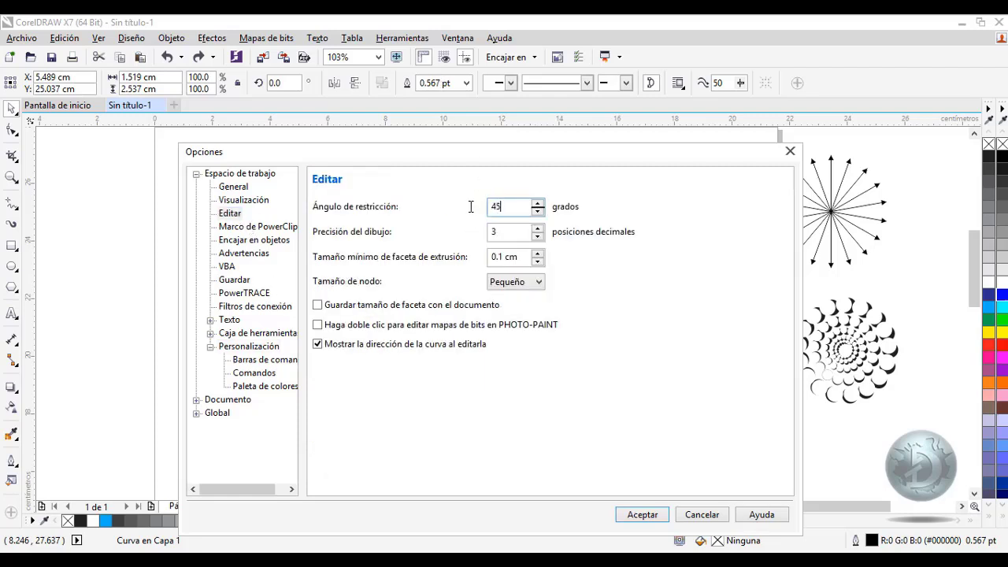
key(Return)
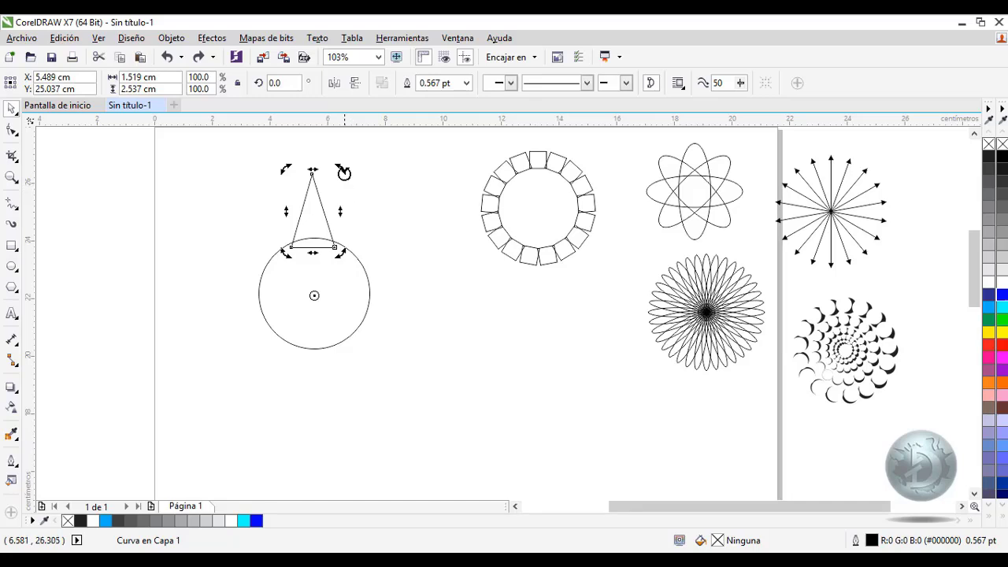
- Rotate a copy of the triangle by 45 degrees around the circle and repeat it until eight triangles surround the circle
drag(344, 172, 270, 177)
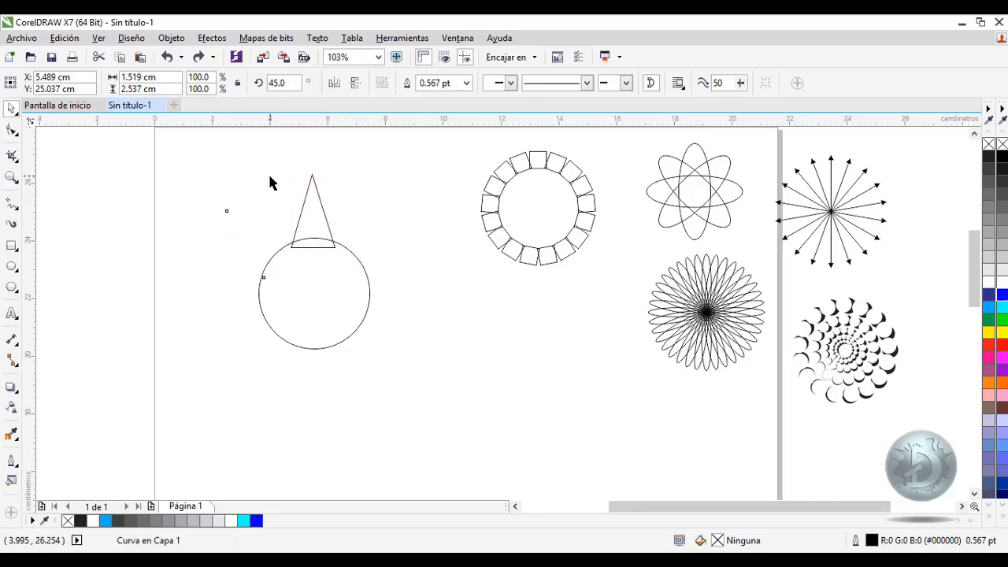
key(ctrl+r)
key(ctrl+r)
key(ctrl+r)
key(ctrl+r)
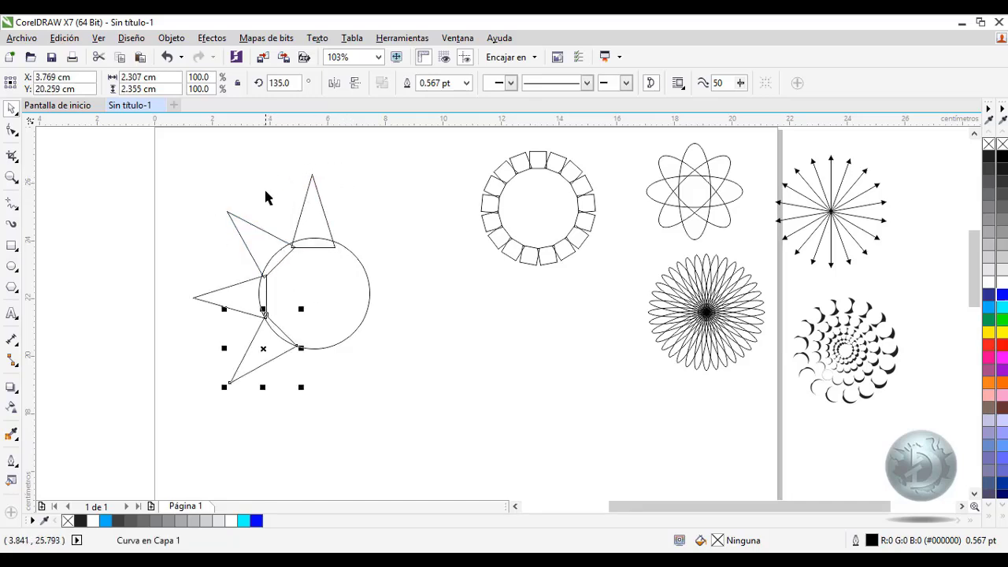
key(ctrl+r)
key(ctrl+r)
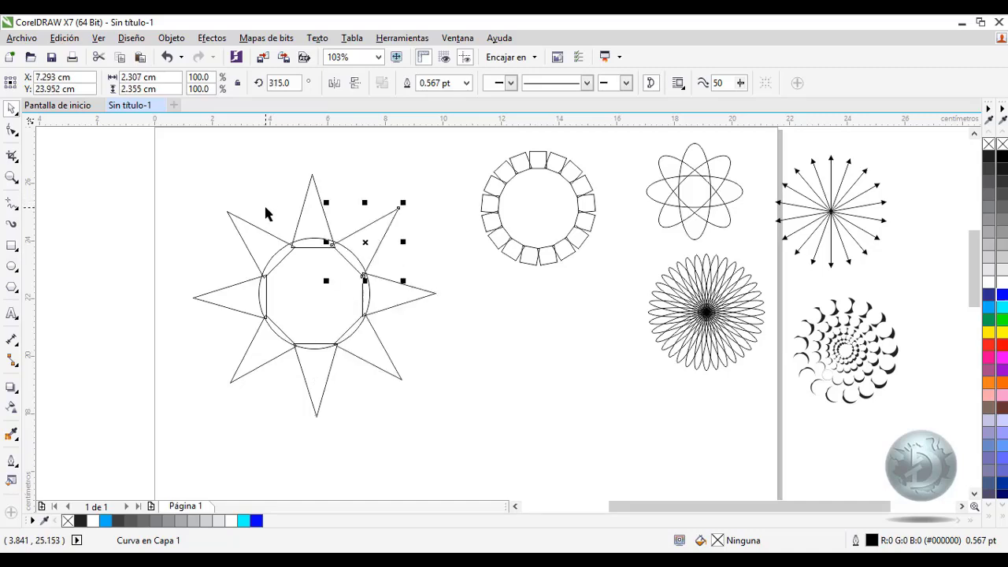
- Weld the eight triangles and the circle into one star, and shrink it to about 3.36 cm across below the ring of squares
drag(165, 154, 464, 461)
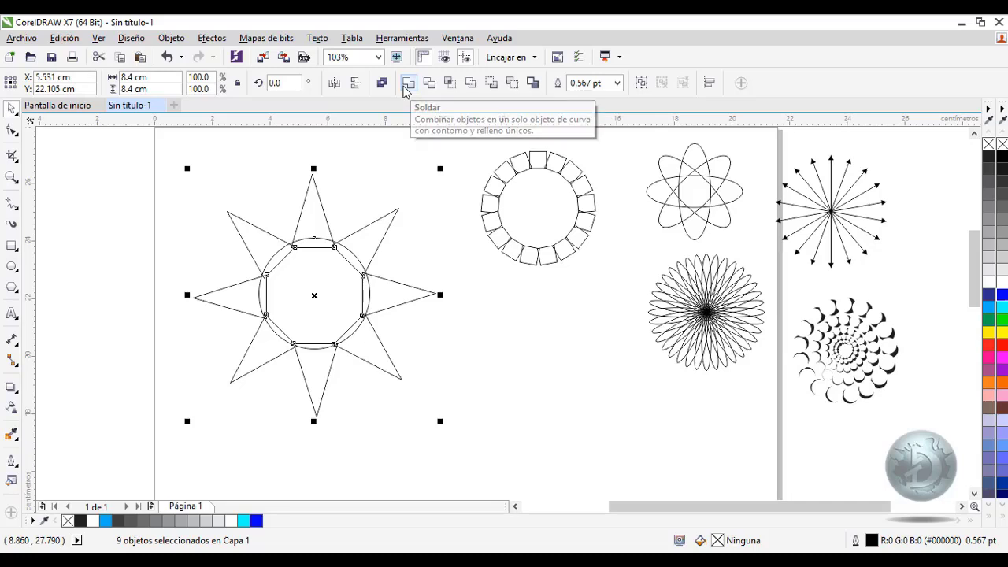
click(407, 84)
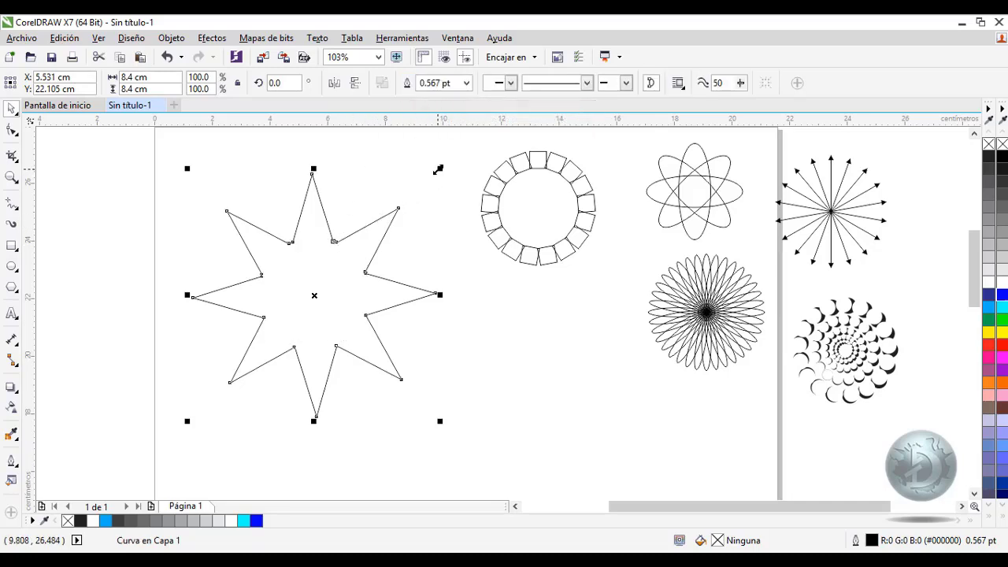
drag(438, 170, 356, 251)
drag(292, 312, 557, 341)
drag(450, 275, 520, 343)
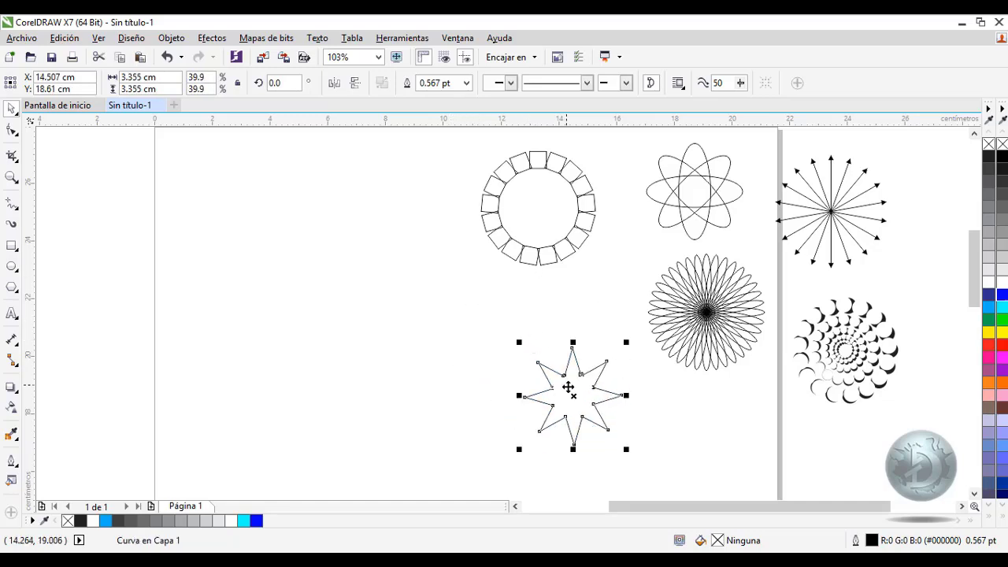
drag(569, 386, 573, 357)
- Create a copy of the star rotated to 333.435 degrees about its centre and fill it with white
click(573, 357)
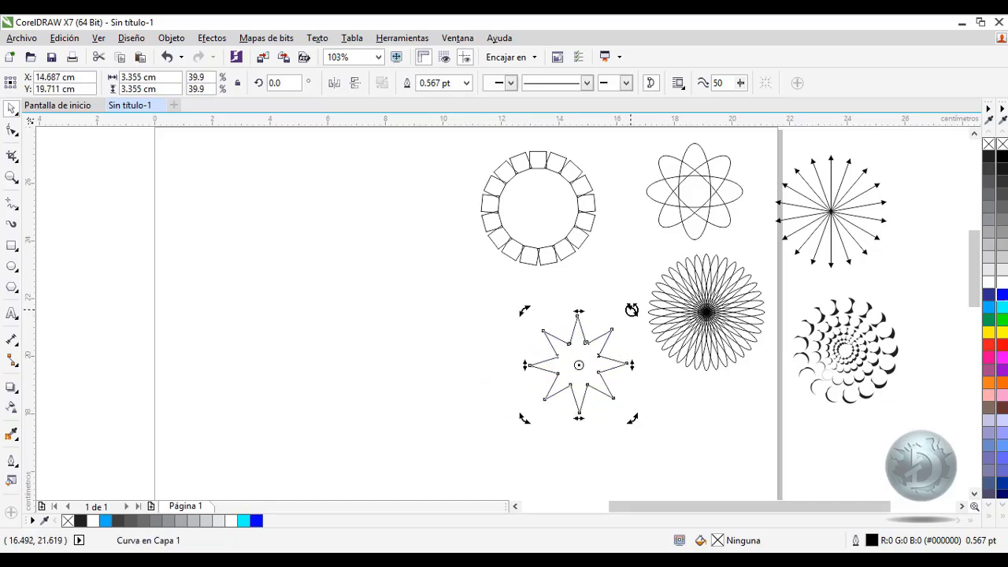
drag(637, 325, 646, 346)
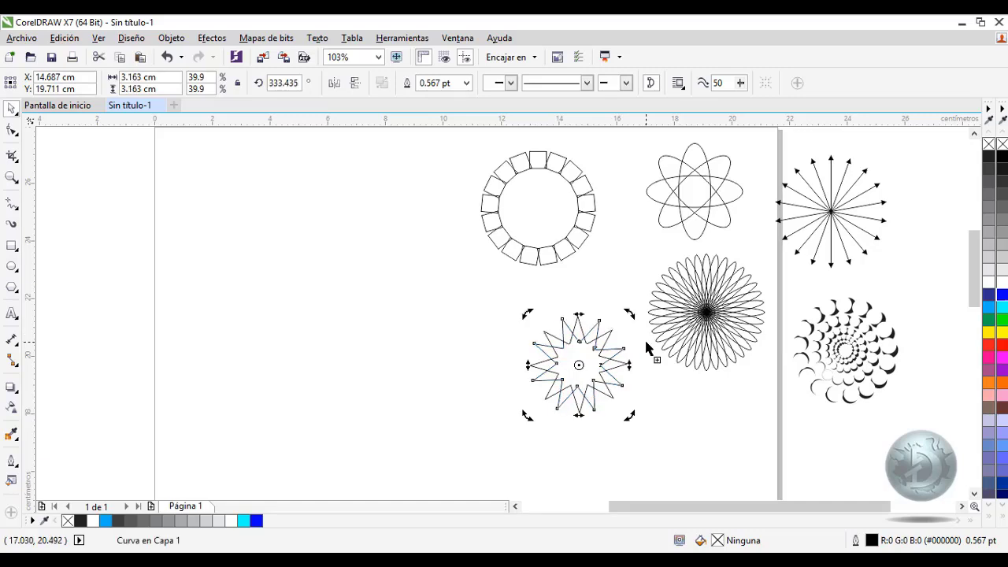
click(988, 282)
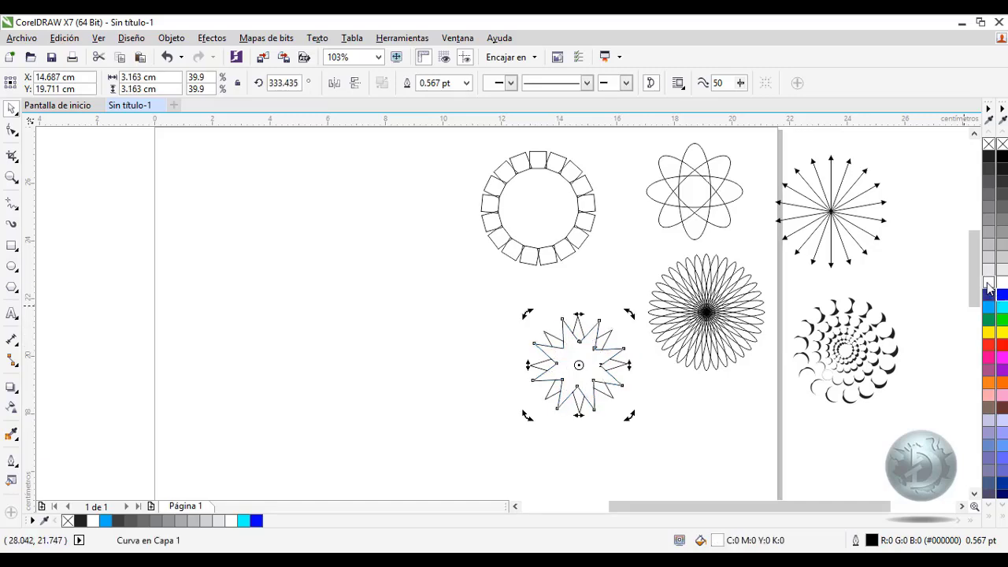
- Select both overlapping stars and add a copy of the pair rotated to 349.875 degrees
drag(477, 297, 657, 436)
click(604, 350)
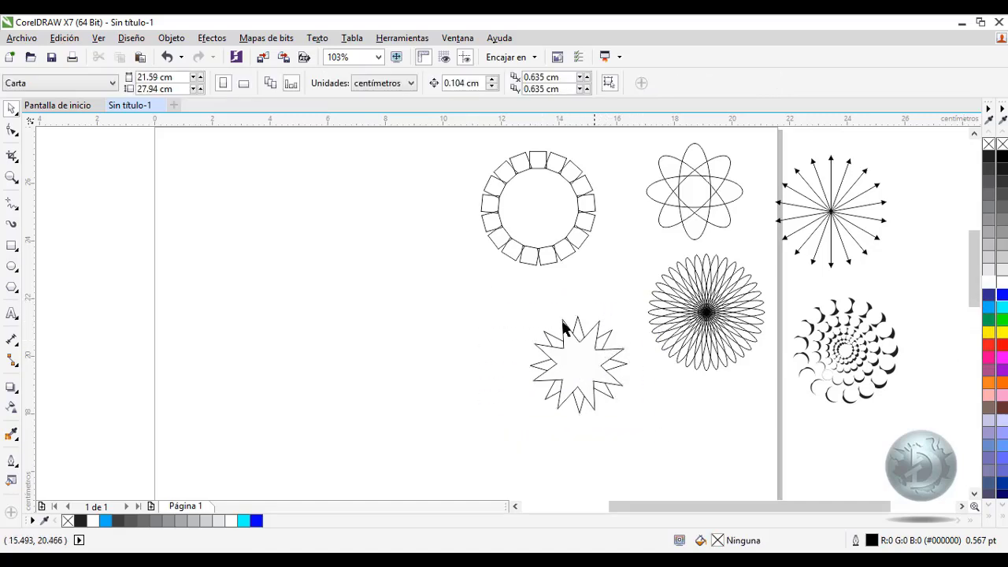
drag(529, 304, 654, 418)
click(600, 360)
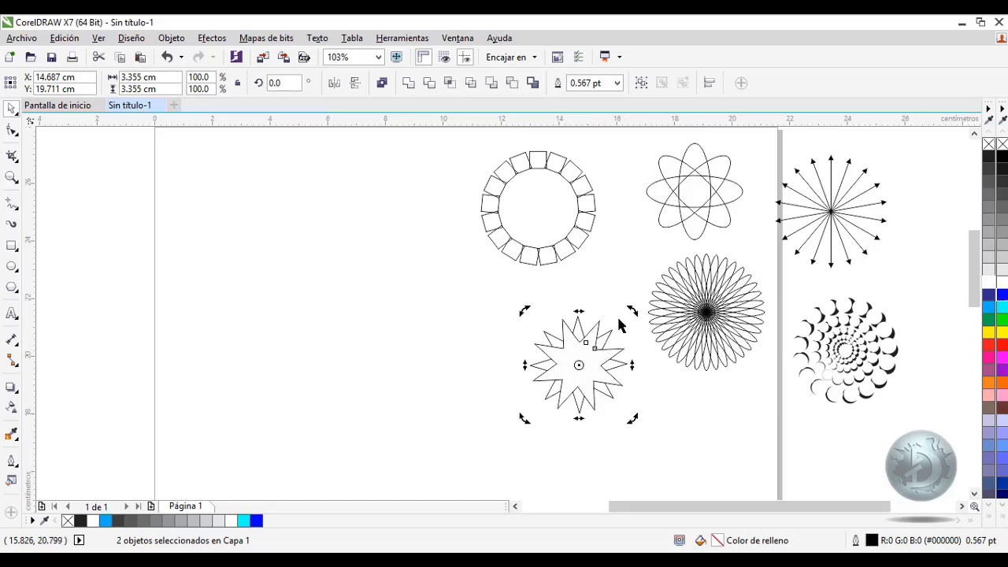
drag(628, 313, 640, 323)
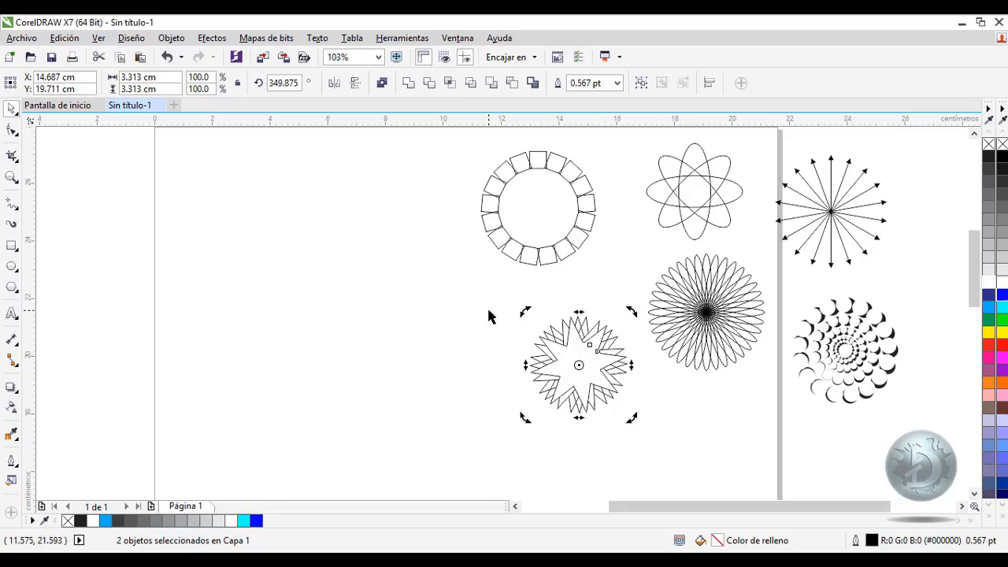
- Weld the four stars into one jagged outline, and place it at about 2.72 cm across below the dense petal figure
drag(496, 288, 658, 442)
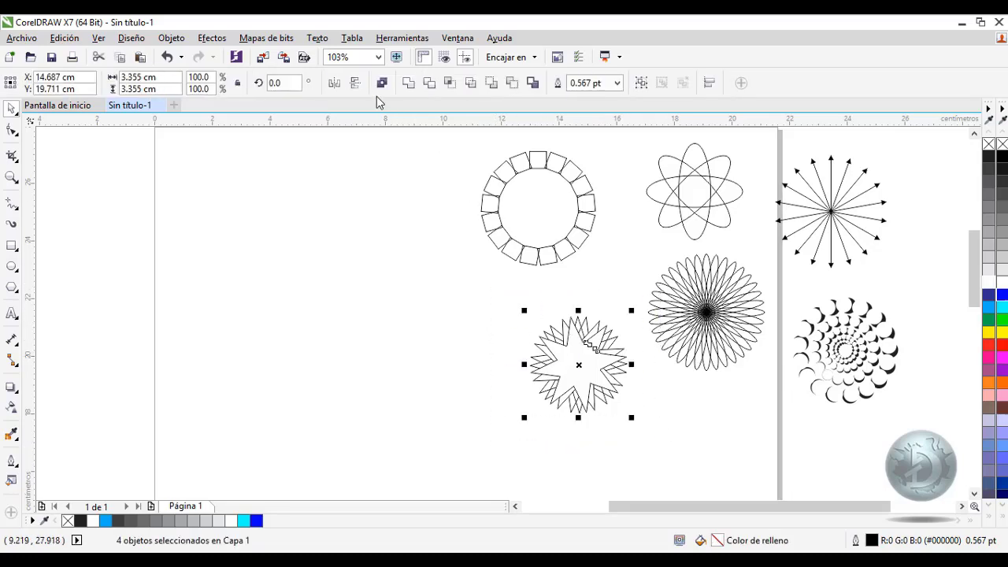
click(408, 82)
drag(582, 381, 589, 358)
drag(532, 392, 563, 360)
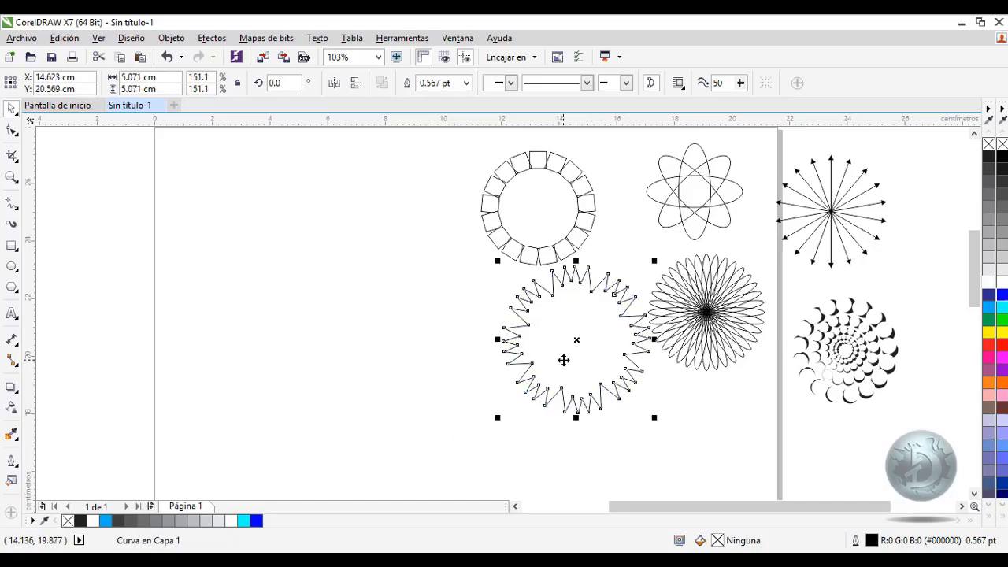
drag(497, 262, 557, 337)
drag(586, 371, 710, 436)
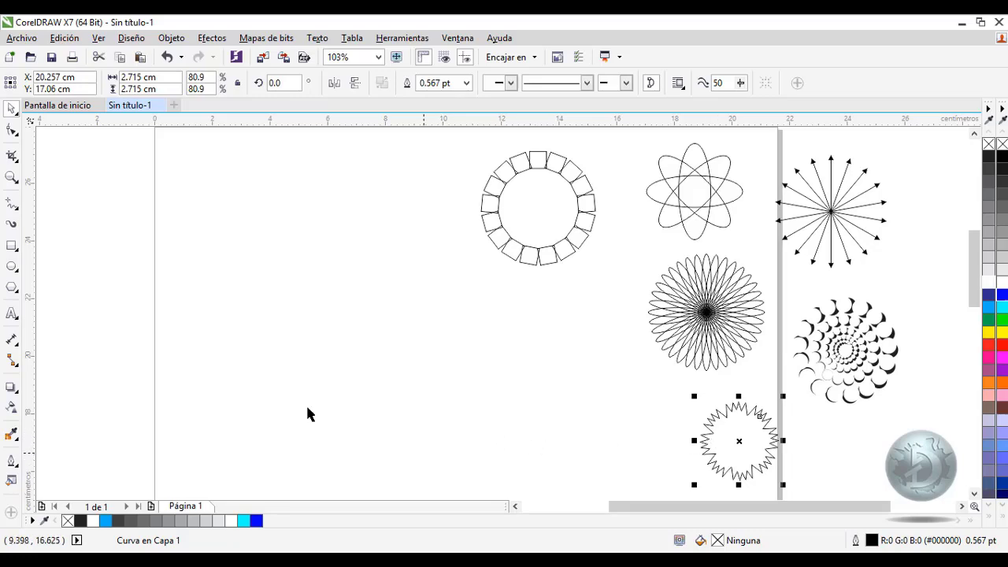
- Draw a narrow vertical ellipse about 0.51 by 3.87 cm in the empty area left of the ring of squares
click(12, 267)
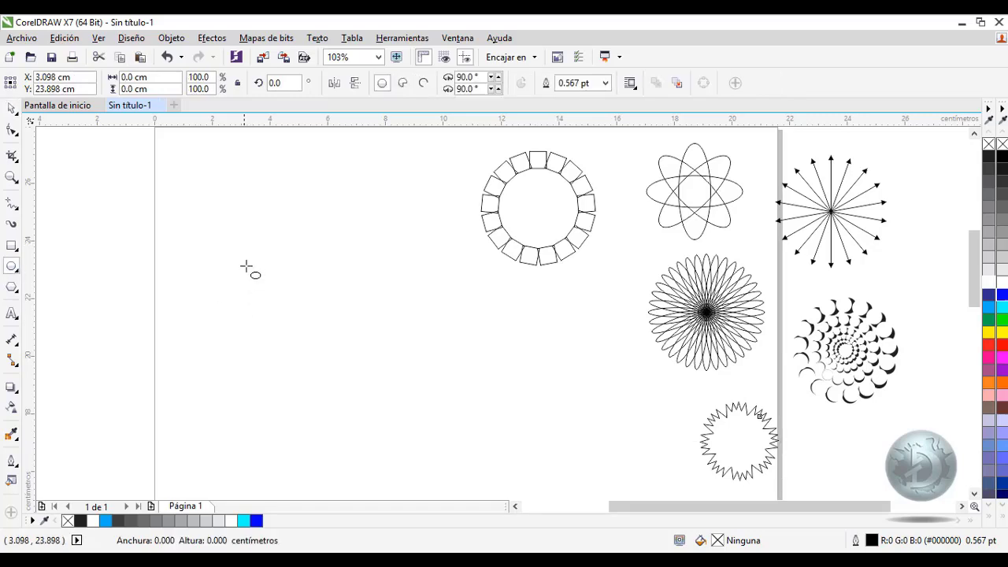
drag(238, 237, 265, 360)
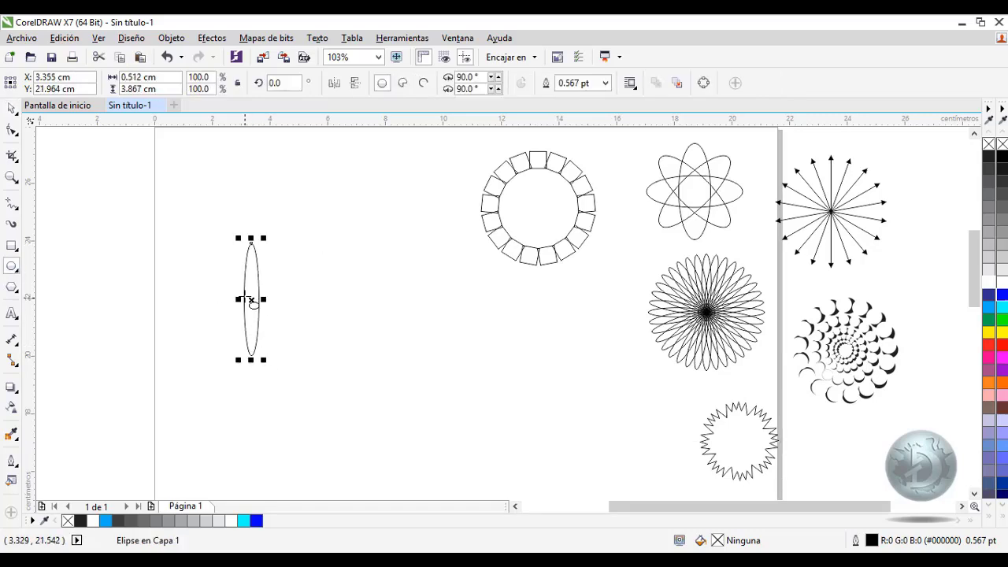
click(12, 108)
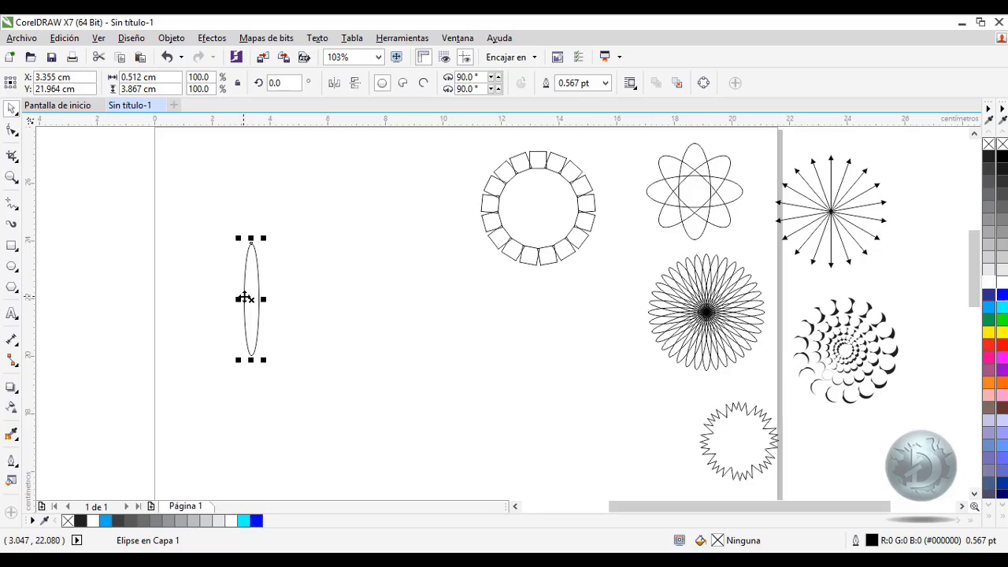
- Move the narrow ellipse's rotation centre to its lower end and fan out five clockwise rotated copies, the last at 315.364 degrees
click(245, 296)
drag(250, 299, 258, 356)
drag(265, 240, 293, 270)
key(ctrl+r)
key(ctrl+r)
key(ctrl+r)
key(ctrl+r)
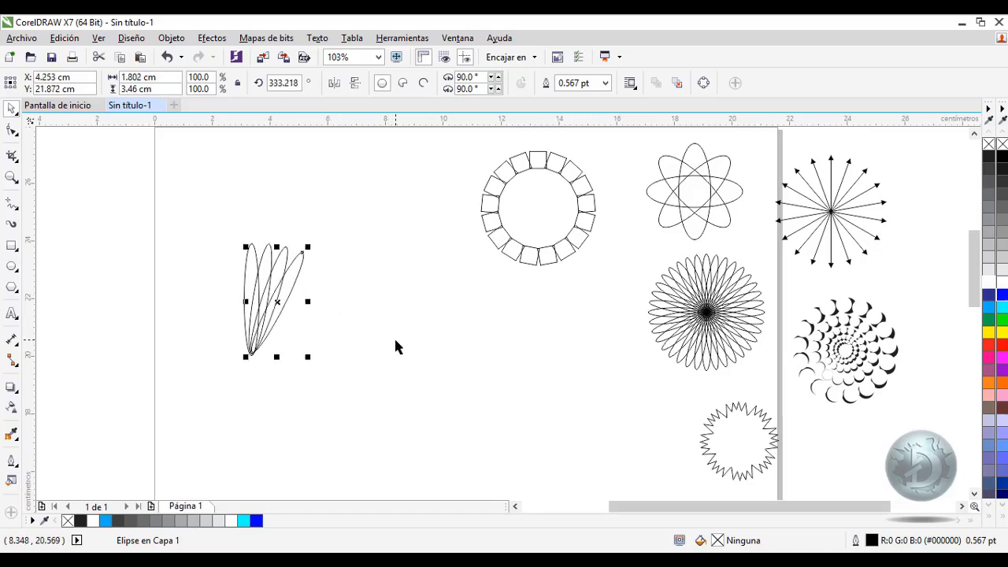
- Move the last ellipse's rotation centre near the first ellipse's upper part, add a copy rotated to 334.32 degrees, and repeat it up to 69.099 degrees
click(315, 291)
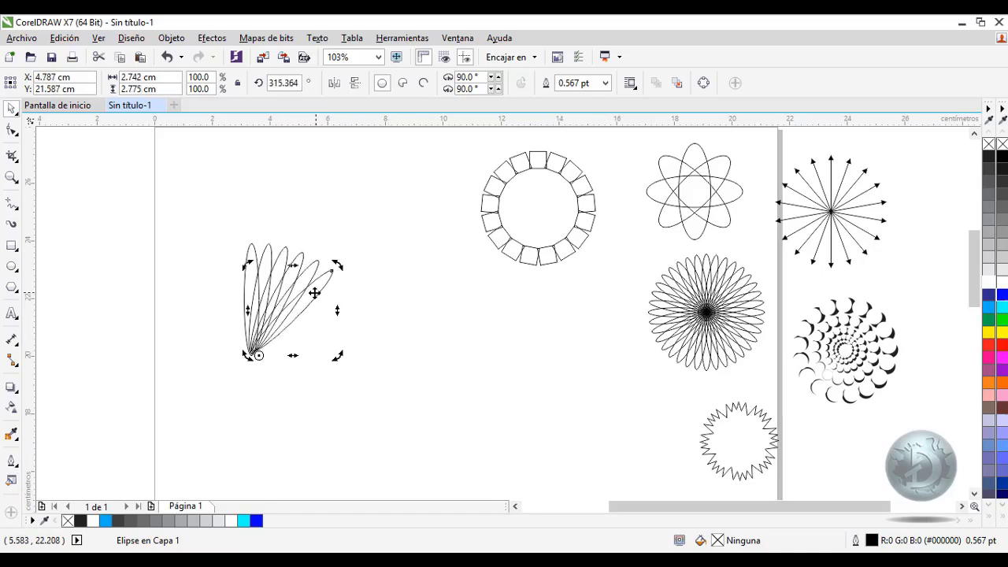
drag(259, 355, 256, 283)
drag(248, 354, 284, 381)
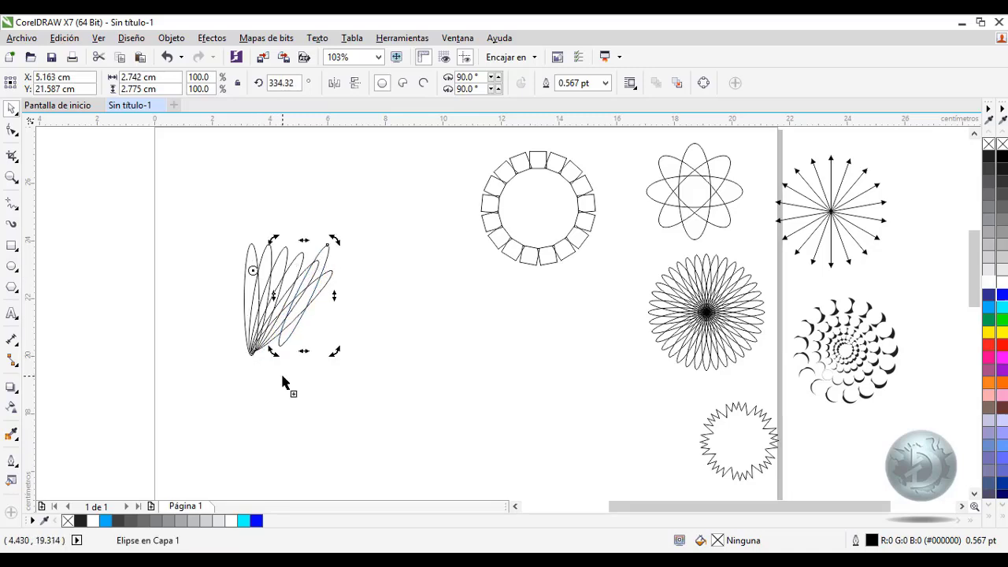
key(ctrl+r)
key(ctrl+r)
key(ctrl+r)
key(ctrl+r)
key(ctrl+r)
key(ctrl+r)
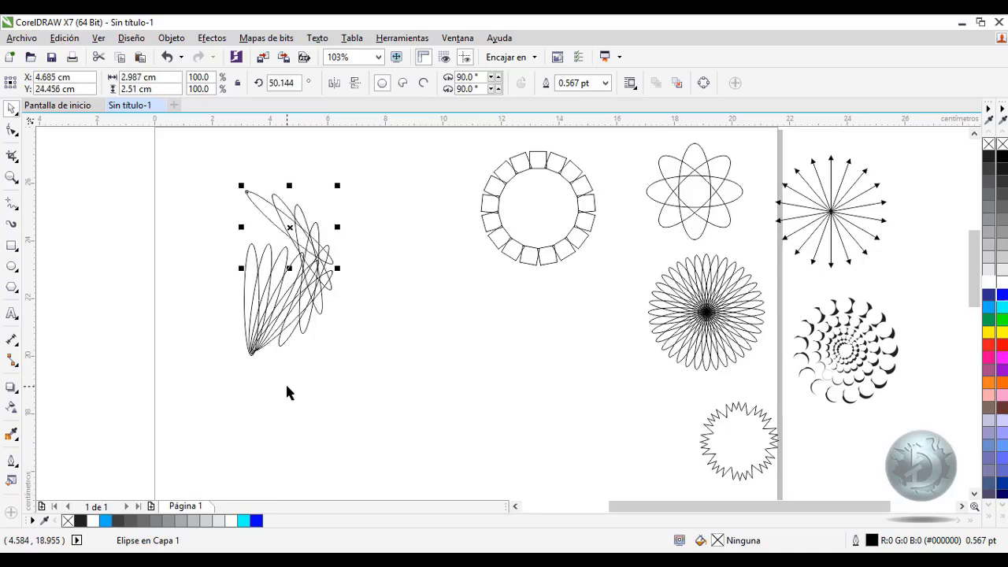
- Move the newest ellipse's rotation centre to its right end, add a copy rotated to 84.262 degrees, and repeat the rotated copy to form a wing
click(273, 219)
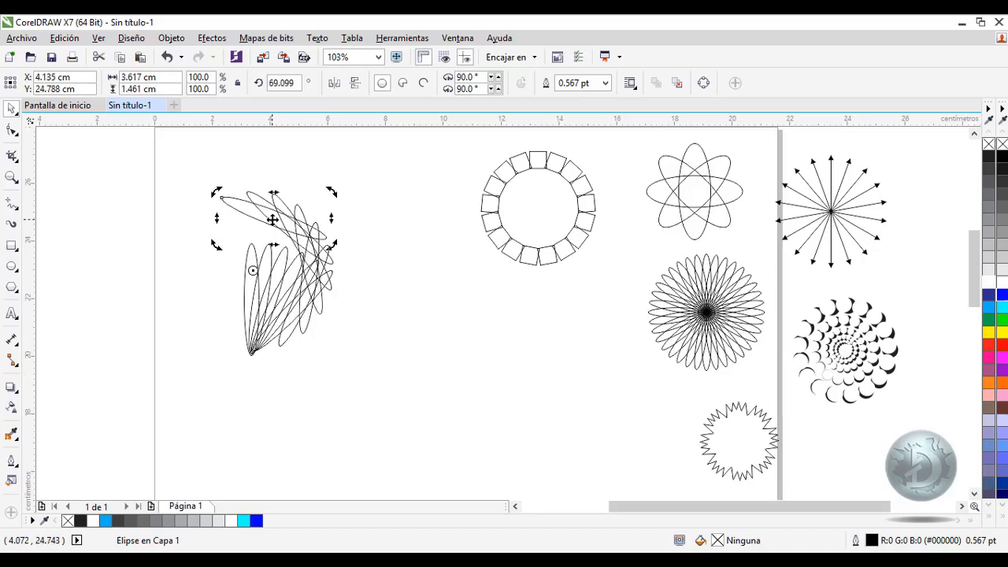
drag(252, 271, 325, 239)
drag(334, 191, 323, 213)
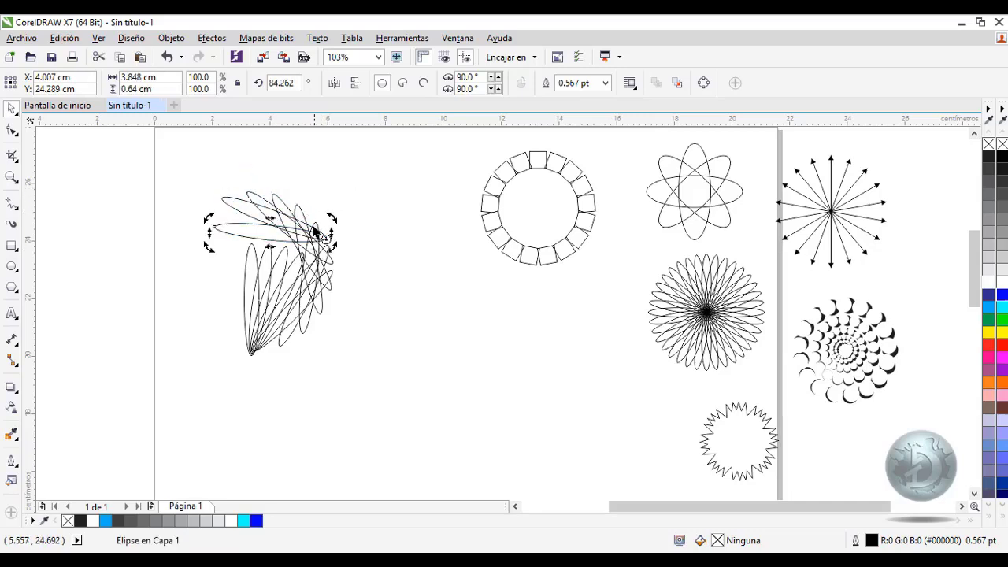
key(ctrl+r)
key(ctrl+r)
key(ctrl+r)
key(ctrl+r)
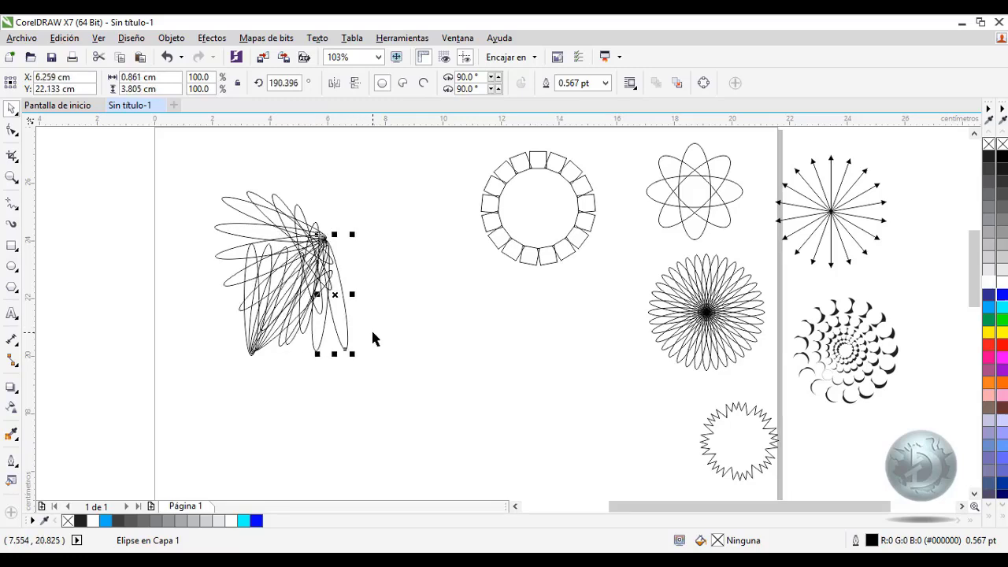
key(ctrl+r)
key(ctrl+r)
- Combine all the fanned ellipses into one curve, fill it with black and remove its outline
drag(197, 165, 443, 376)
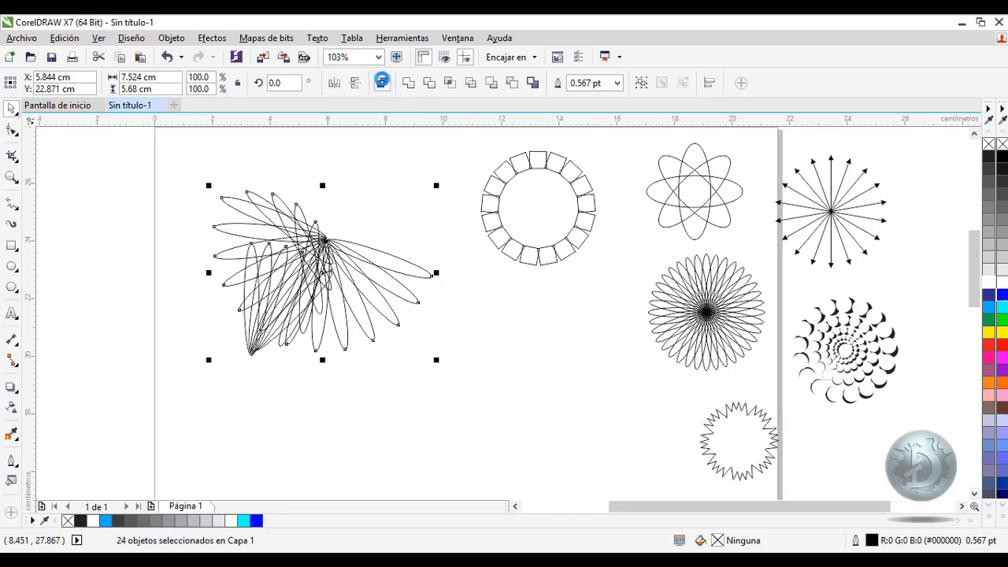
click(381, 82)
click(990, 156)
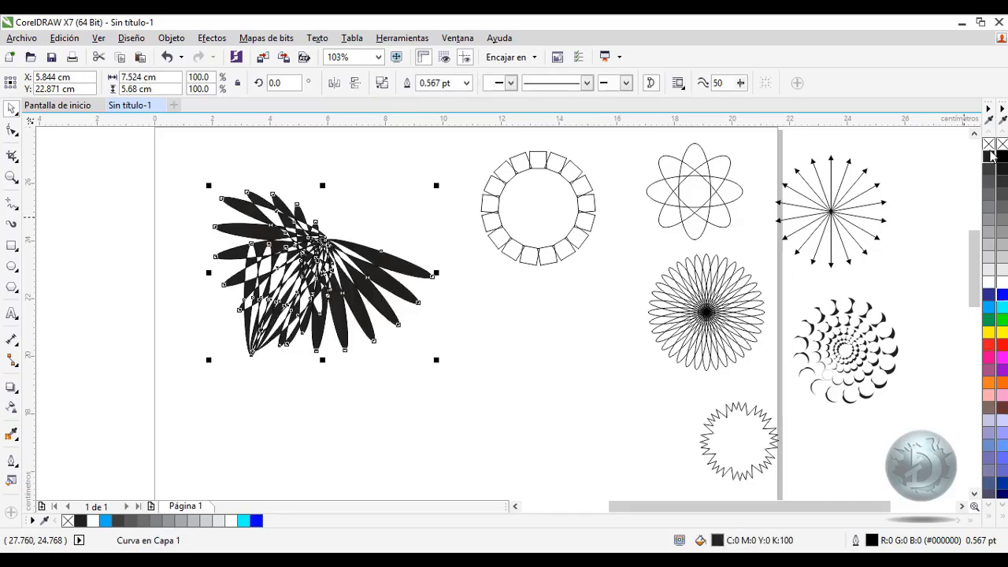
right_click(999, 144)
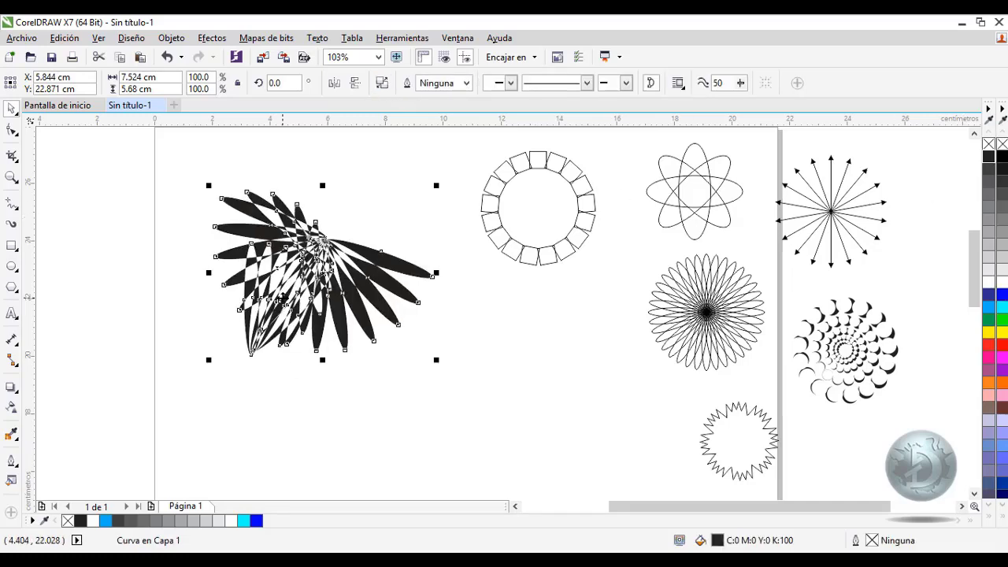
- Shrink the black wing figure to about 4.43 by 3.35 cm and place it below the ring of squares
drag(285, 299, 478, 399)
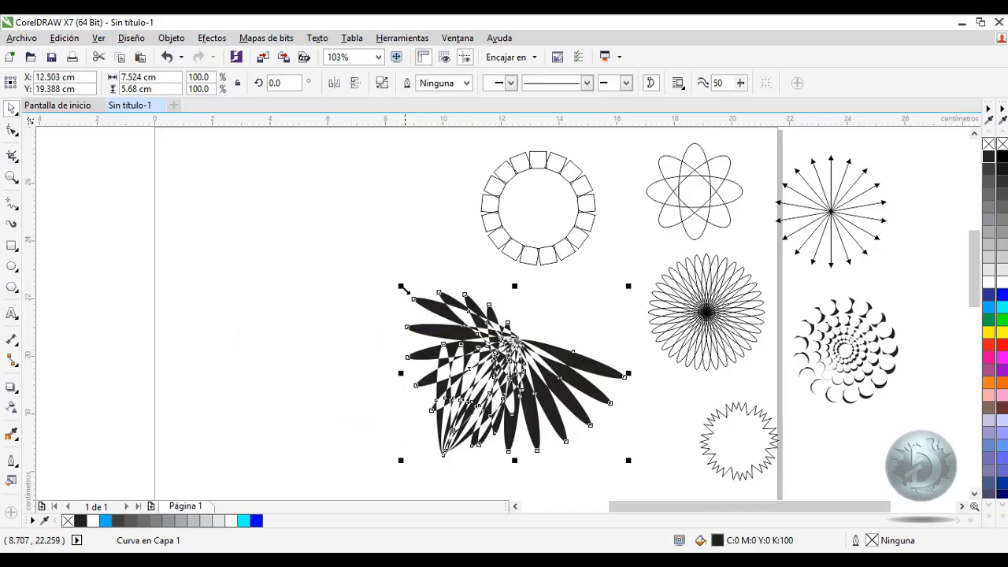
drag(401, 288, 490, 353)
click(543, 391)
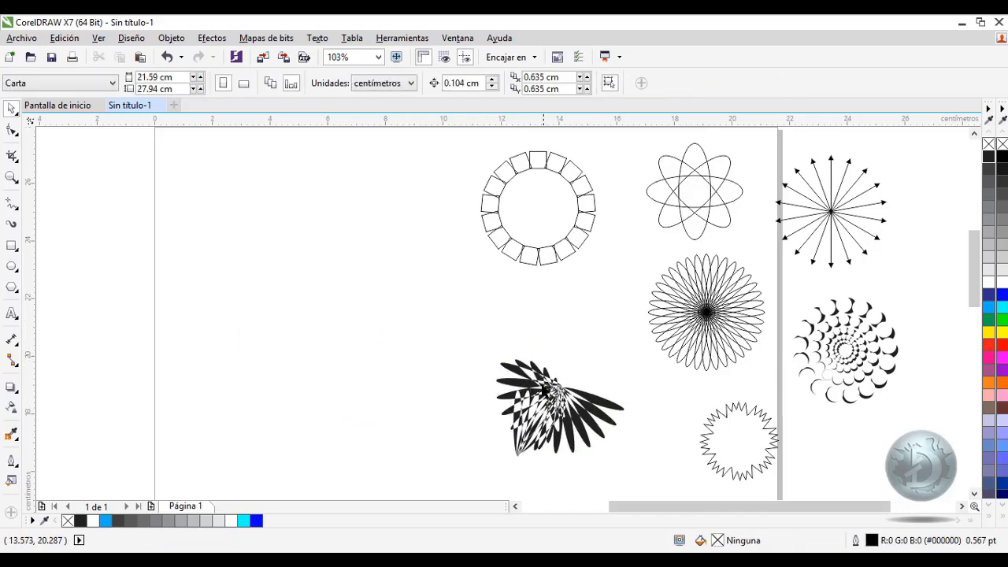
drag(544, 391, 542, 339)
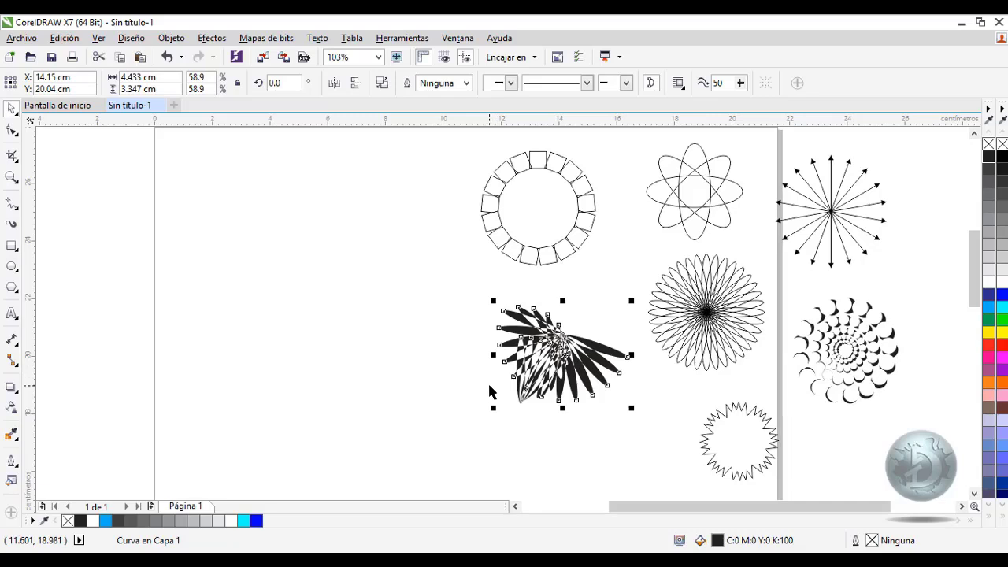
click(411, 358)
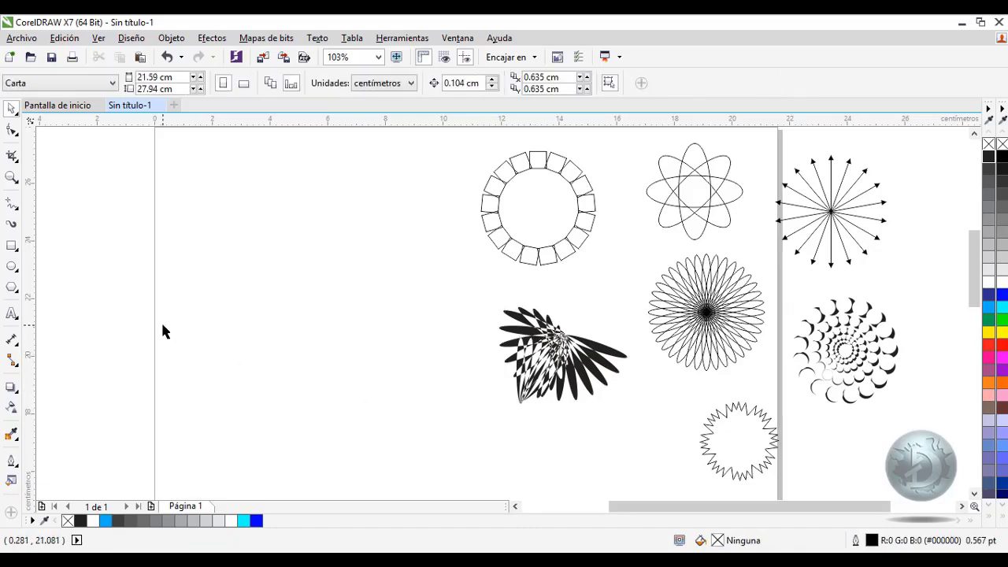
- Draw a square of about 2.2 cm in the empty area left of the ring, fill it with black and remove its outline
click(12, 245)
mouse_move(207, 179)
mouse_down()
mouse_move(244, 231)
mouse_move(285, 242)
mouse_move(271, 244)
mouse_up()
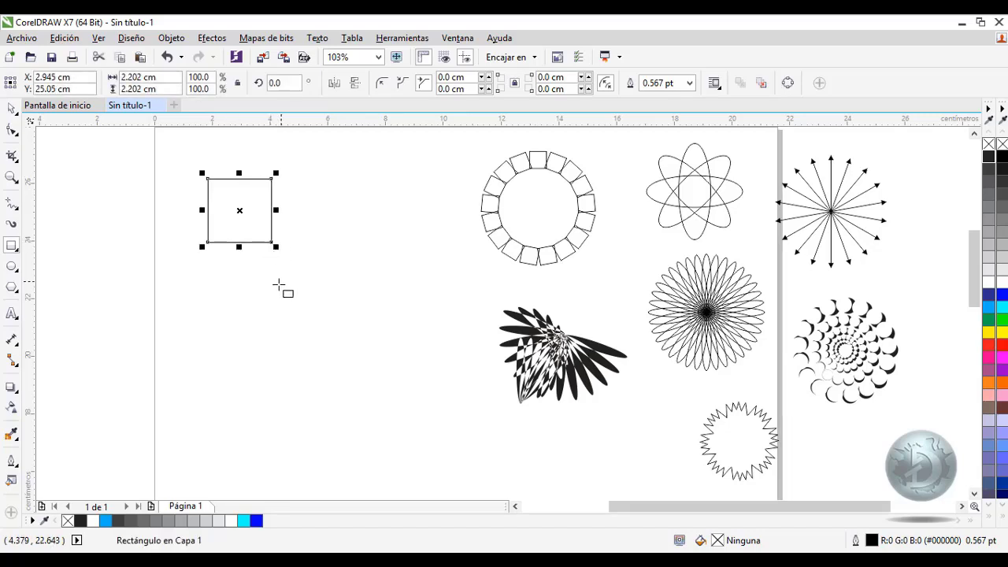
click(11, 108)
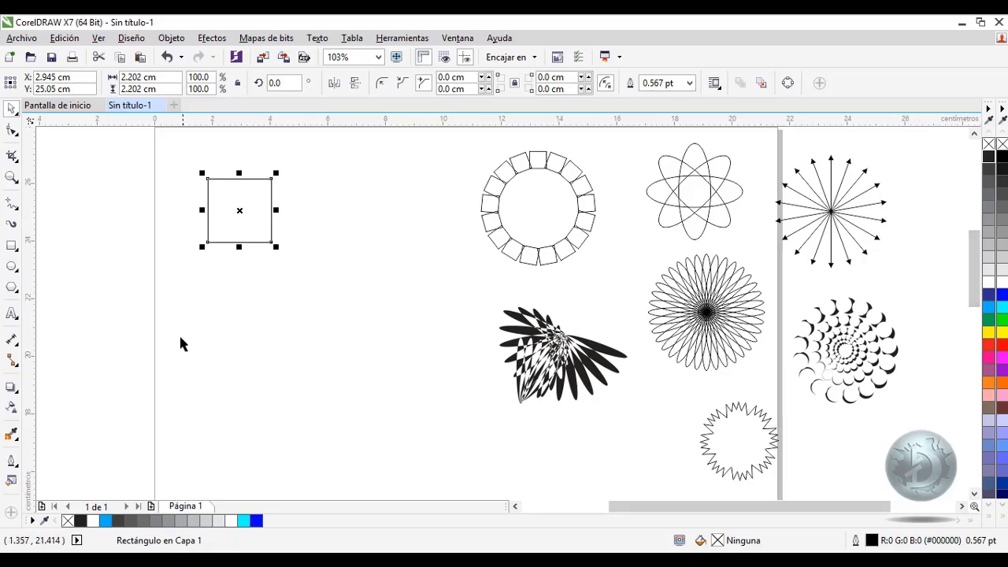
click(988, 157)
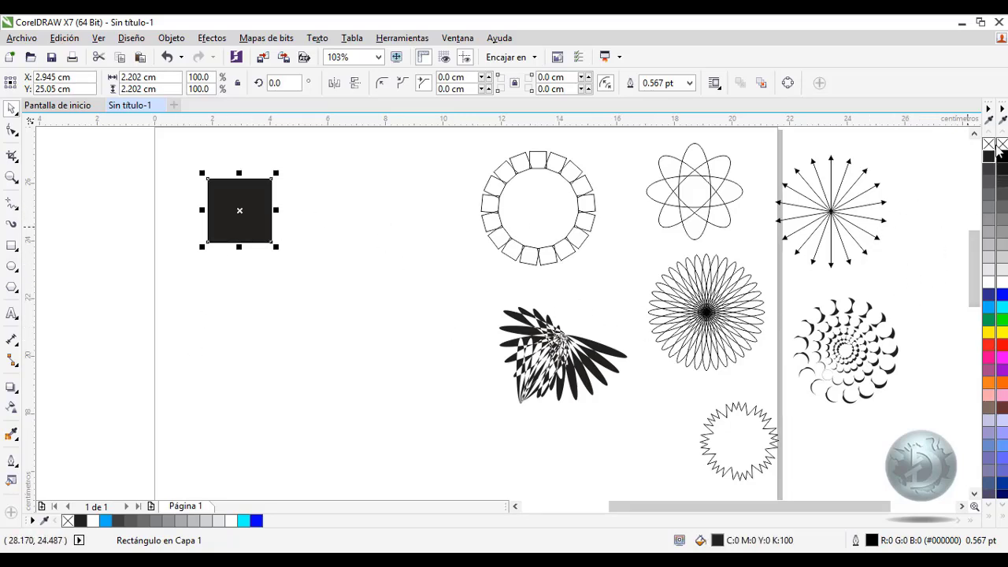
right_click(989, 144)
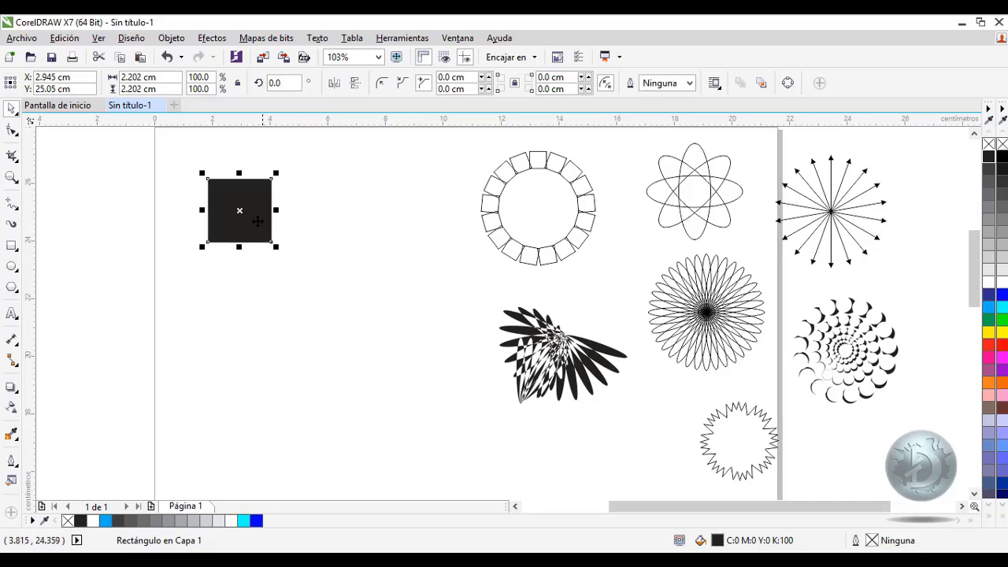
- Try flipping a copy of the black square downward across its lower edge, delete that copy, and reselect the original square
drag(240, 172, 258, 219)
key(ctrl+z)
drag(239, 178, 256, 332)
key(ctrl+z)
drag(239, 171, 239, 287)
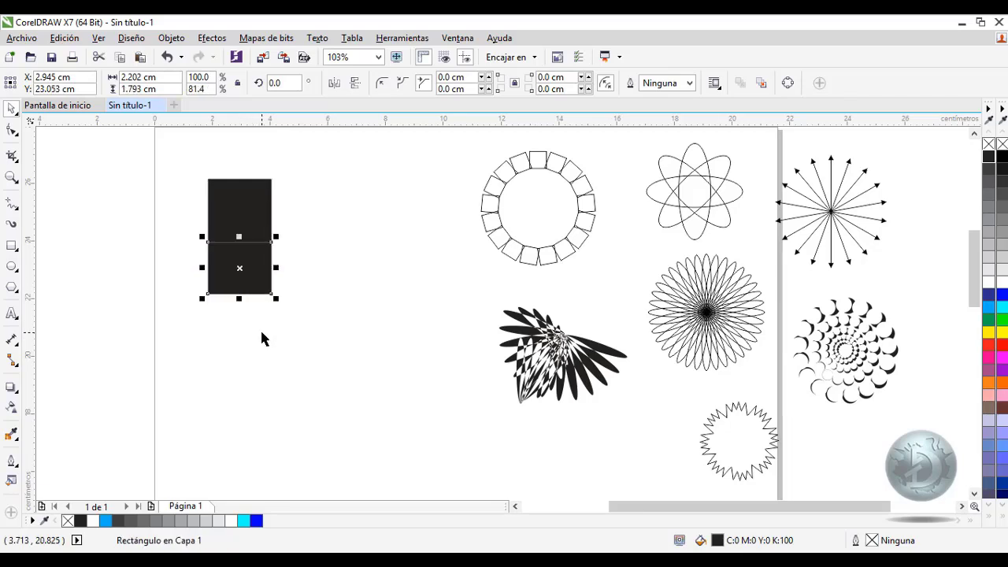
key(Delete)
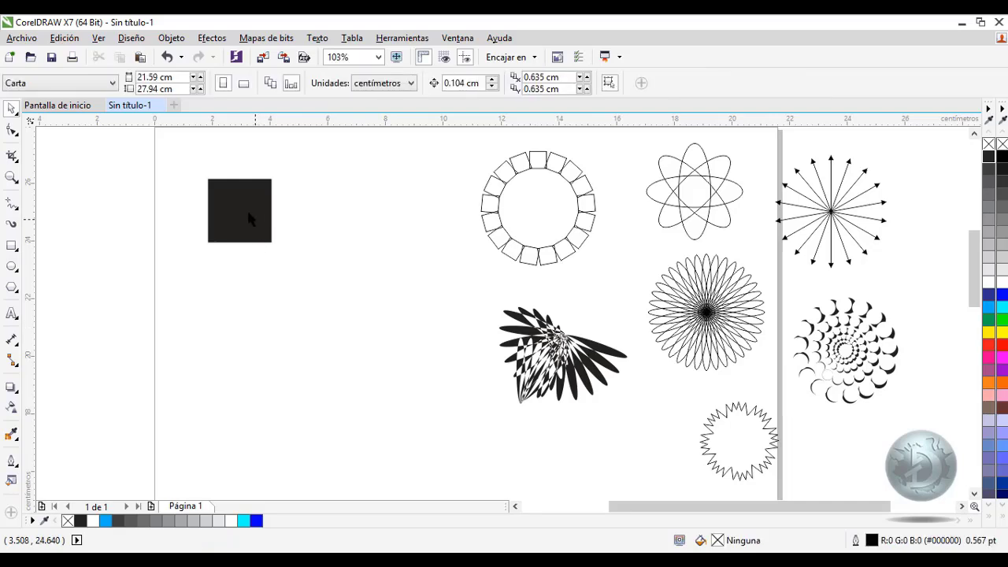
click(247, 216)
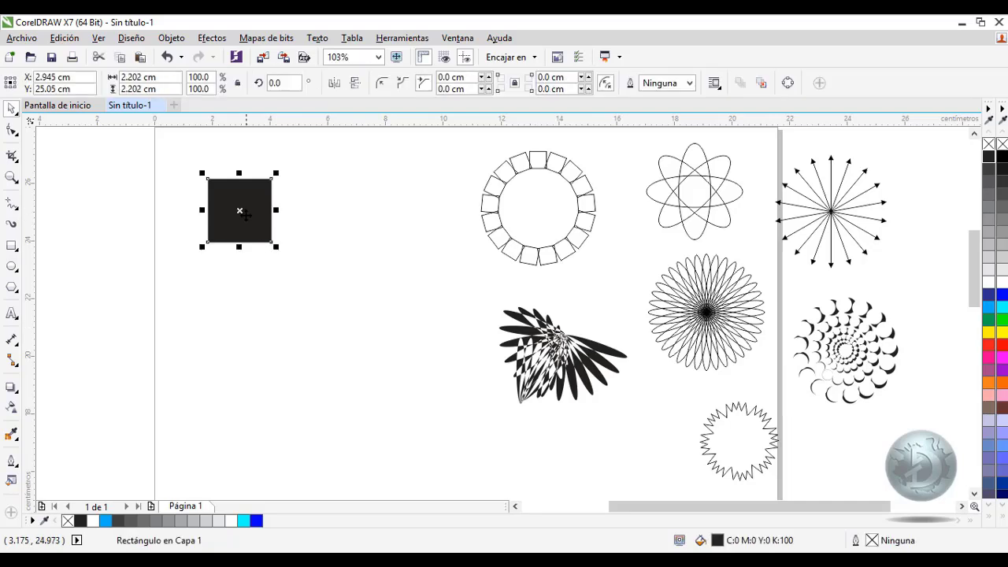
- Write a capital A in Arial and enlarge it to about 3.21 by 3.43 cm between the black square and the ring
click(12, 313)
click(284, 303)
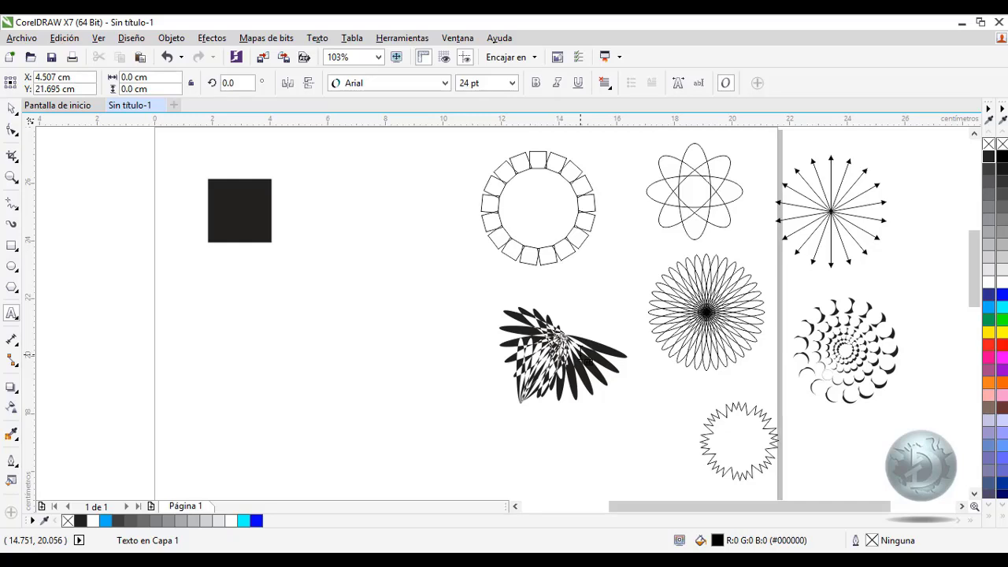
text(a)
key(BackSpace)
text(A)
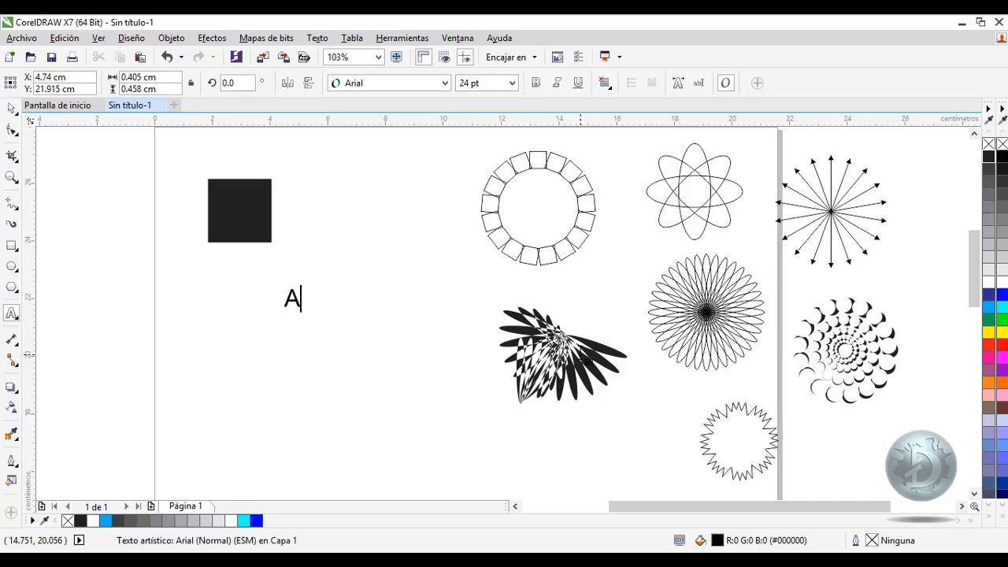
click(11, 108)
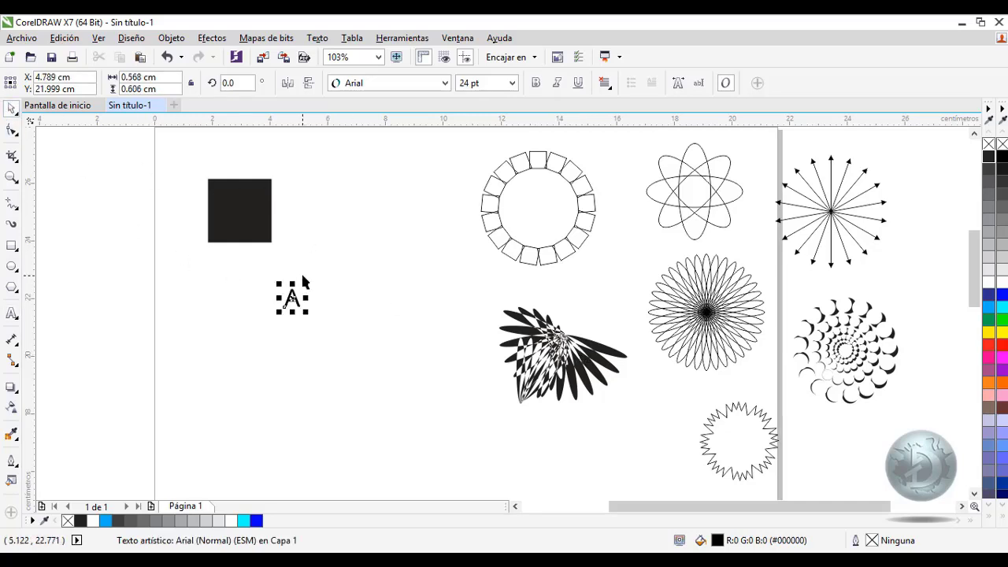
drag(307, 282, 446, 213)
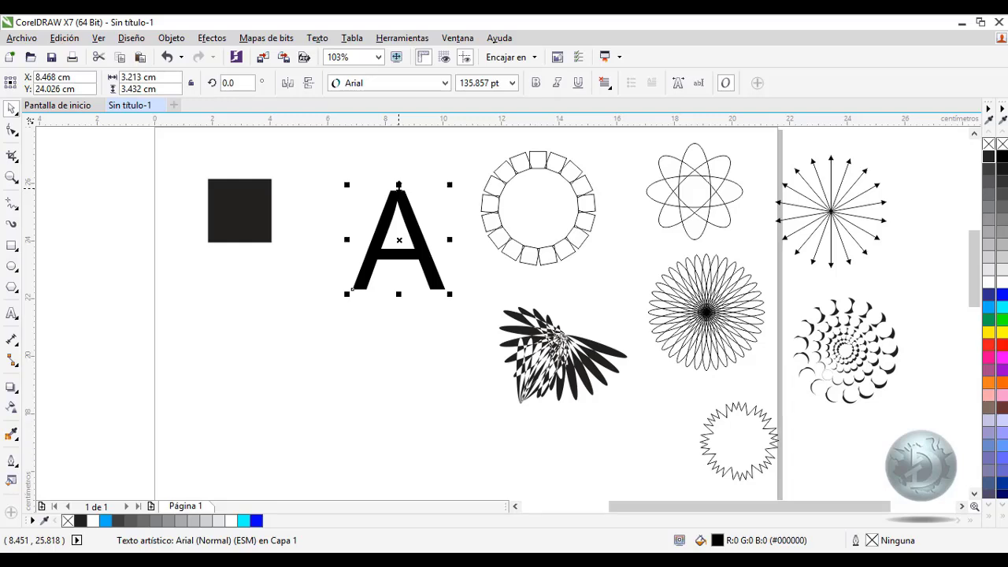
drag(398, 182, 418, 168)
drag(418, 234, 415, 206)
key(ctrl+z)
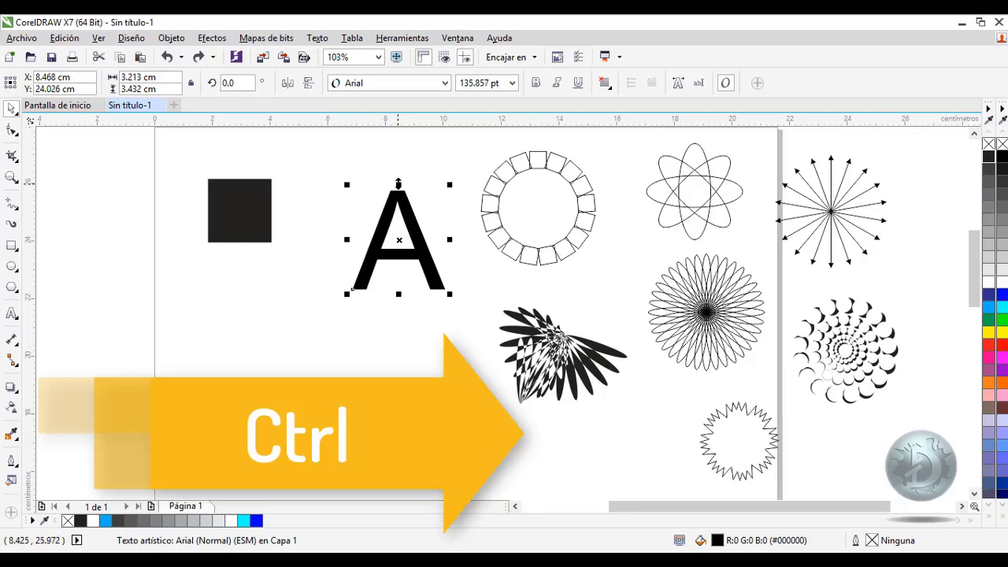
- Create a same-size vertically mirrored copy of the letter A directly beneath the original
drag(399, 183, 466, 529)
drag(393, 289, 419, 315)
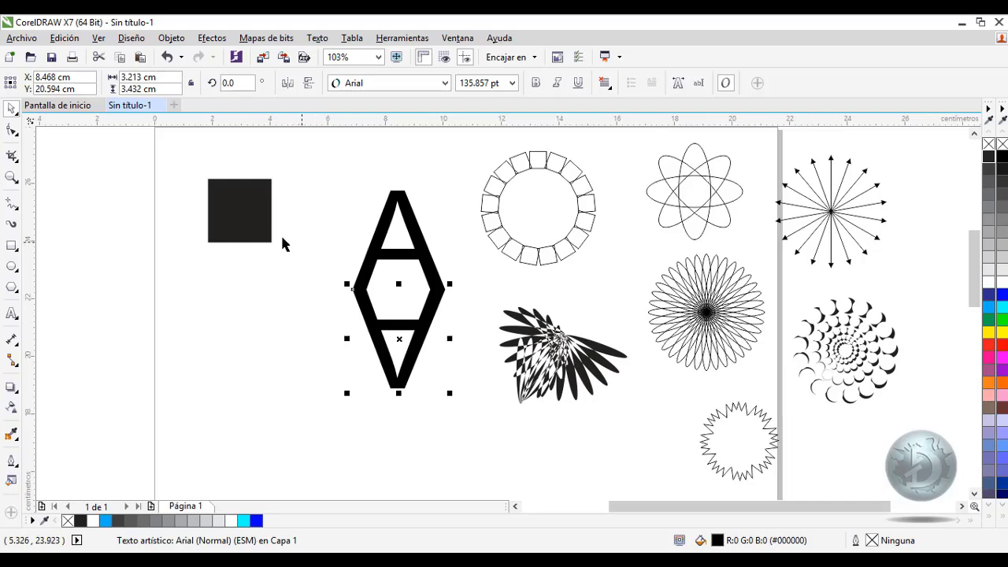
click(388, 241)
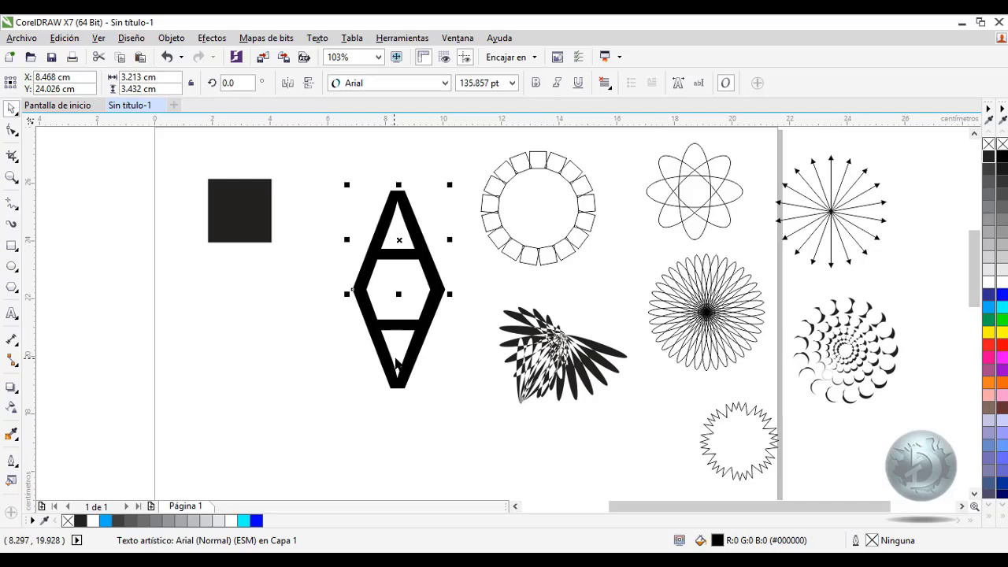
- Fill the mirrored lower A with a linear black-to-white gradient and set the gradient's rotation to 90°
click(398, 361)
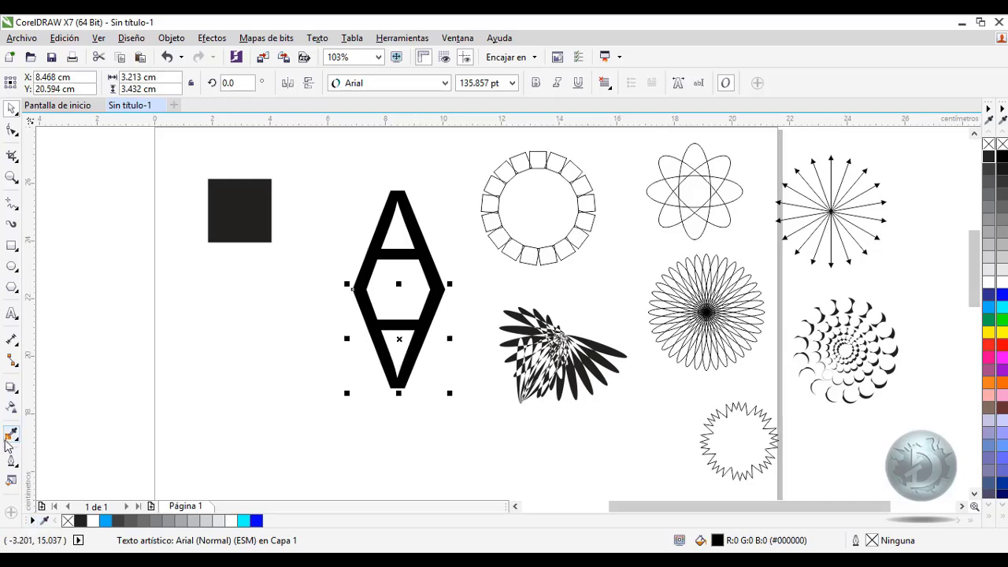
key(shift+F11)
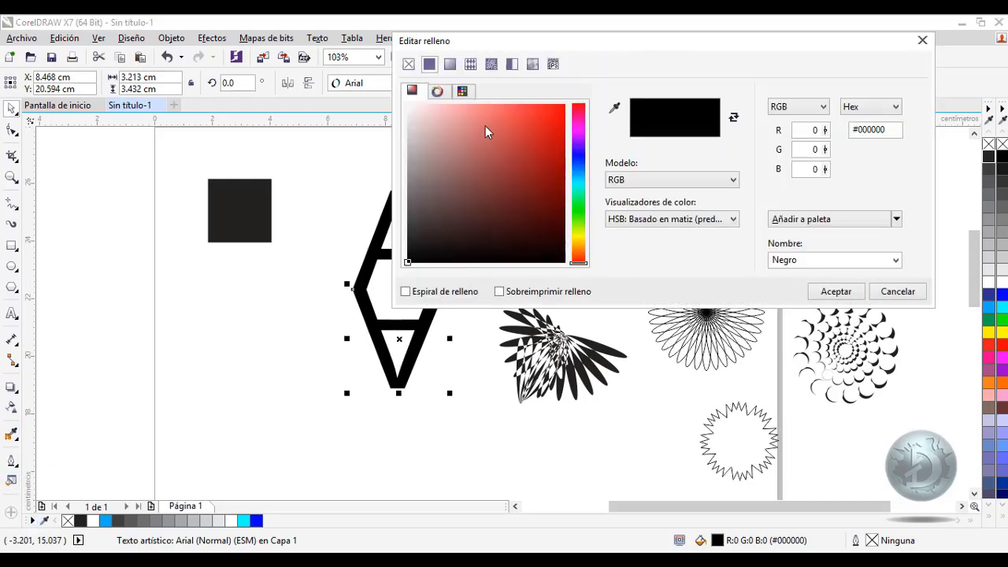
click(449, 64)
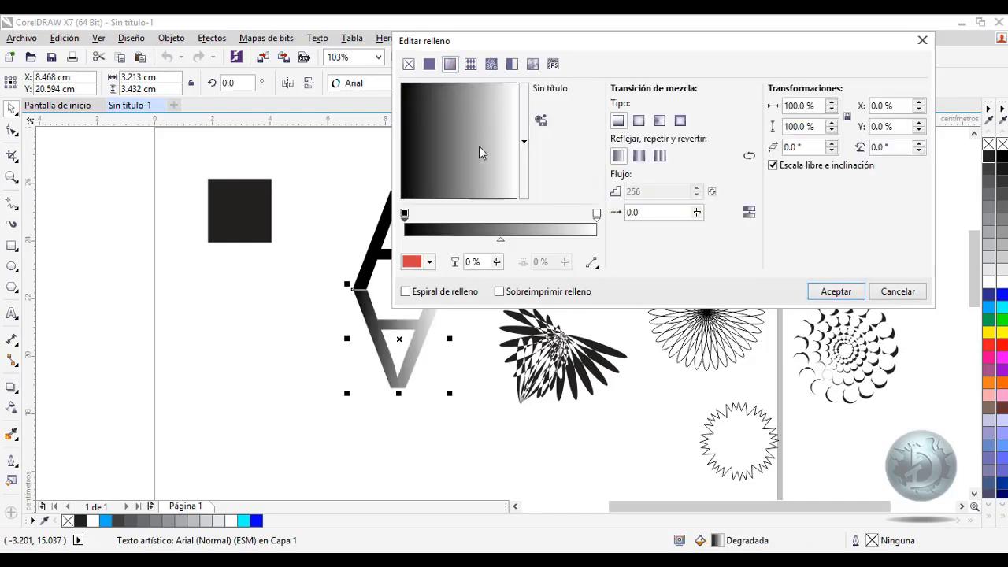
drag(438, 166, 456, 181)
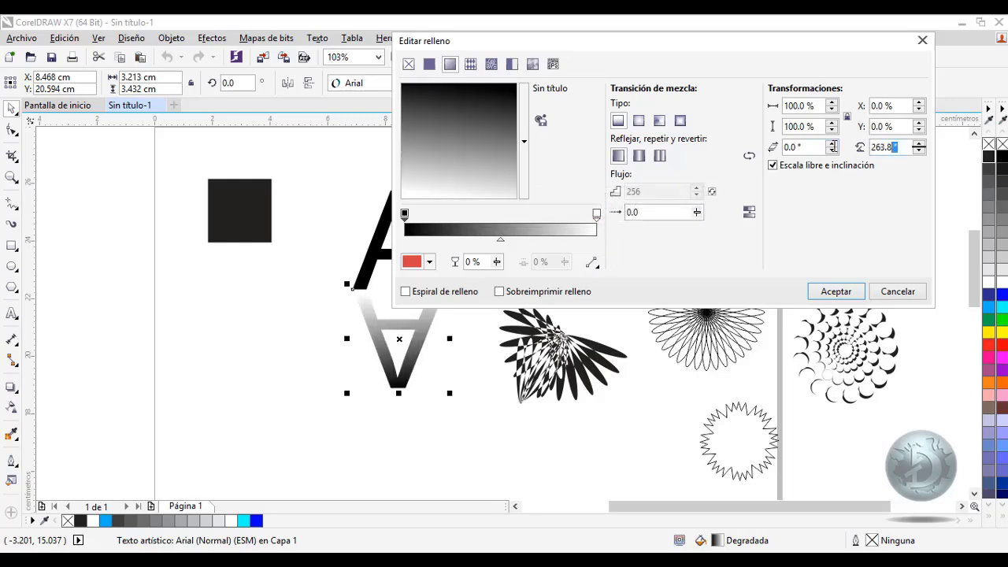
double_click(895, 146)
text(360)
click(899, 128)
key(Tab)
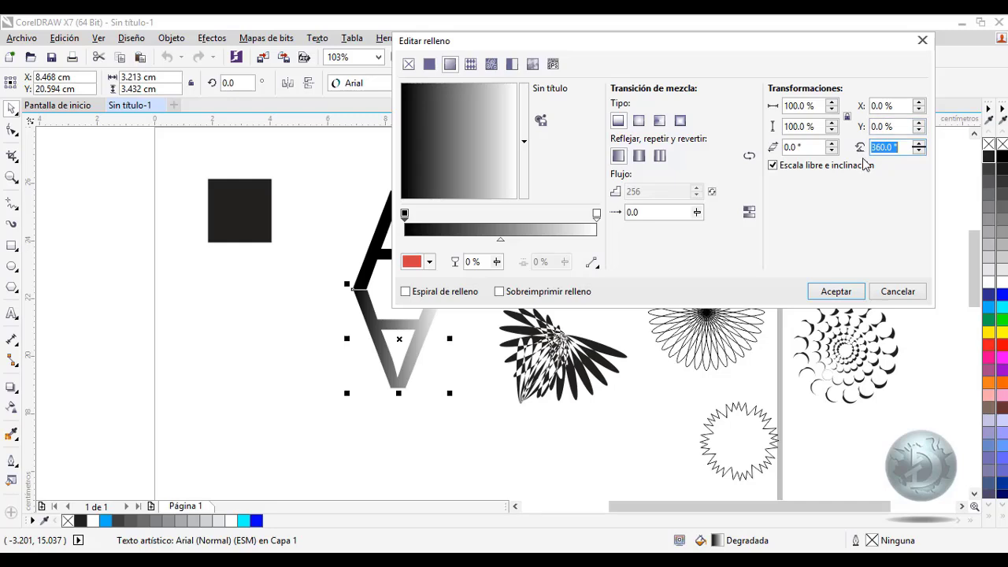
text(90)
click(902, 122)
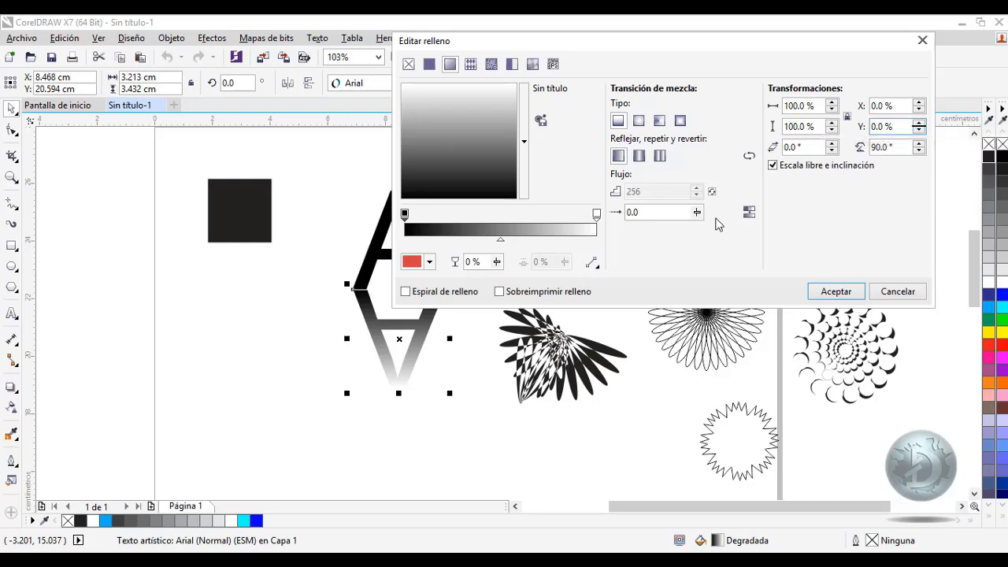
click(835, 291)
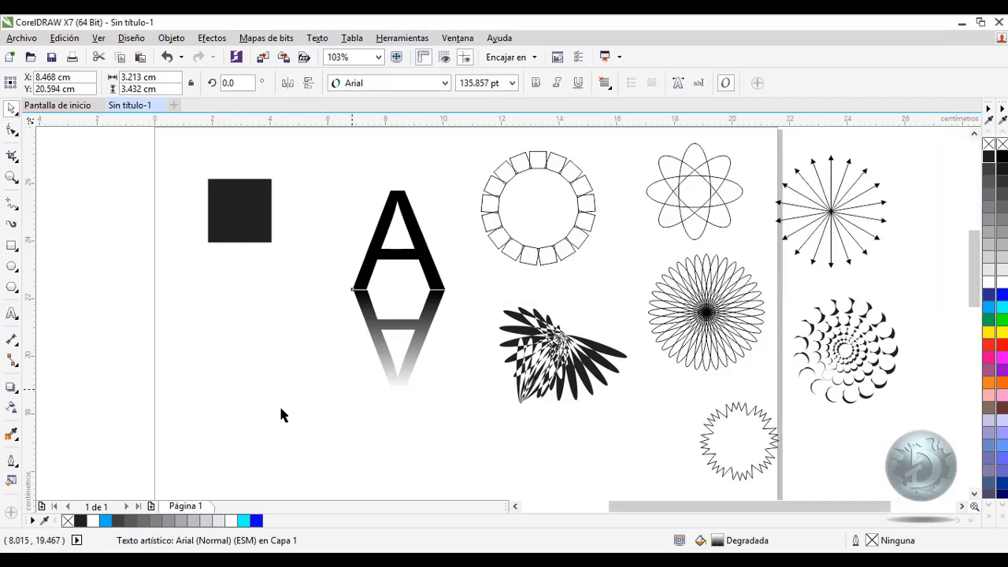
- Apply a uniform transparency of 54 to the gradient-filled reflection of the A and deselect it
click(9, 410)
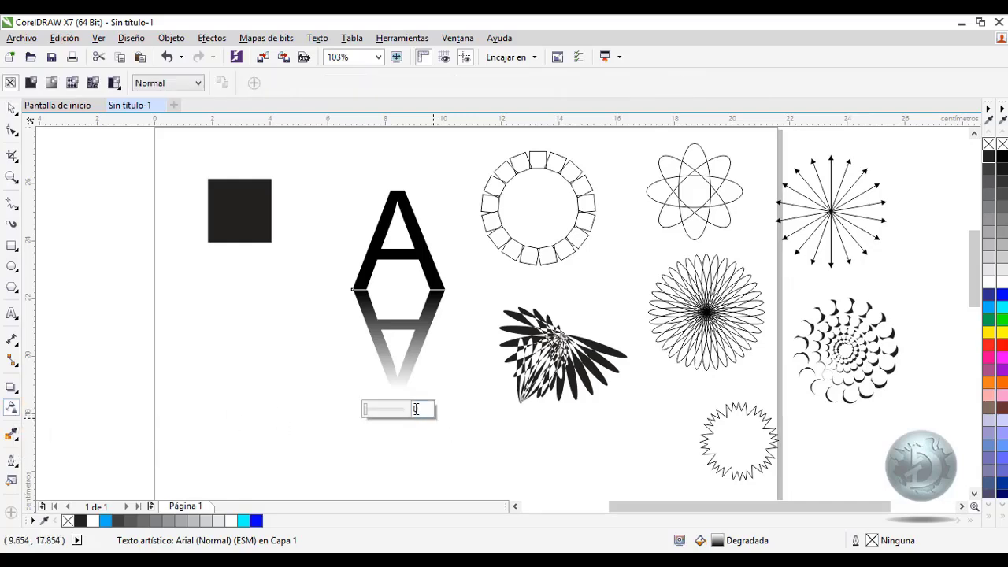
drag(364, 412, 390, 415)
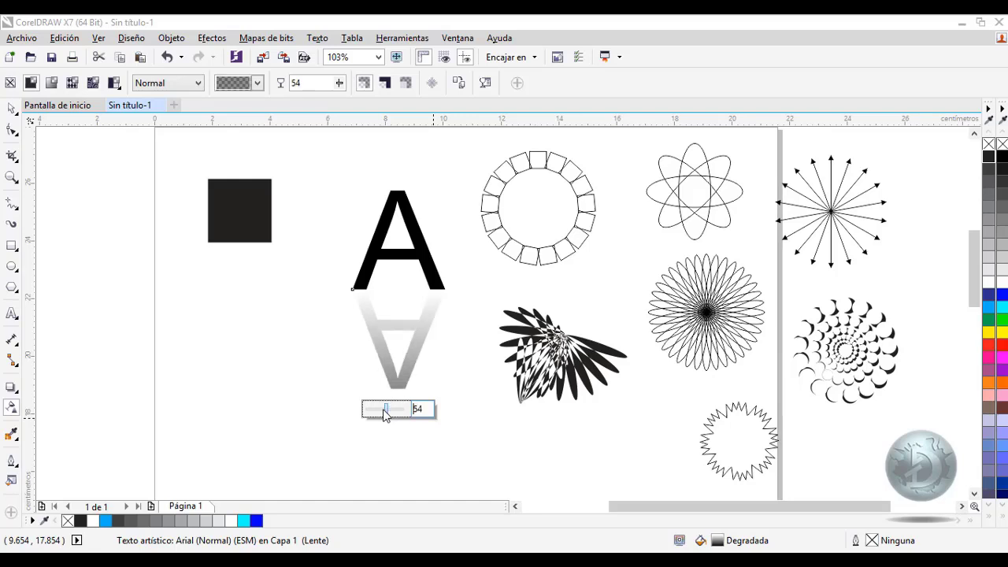
click(11, 108)
click(226, 319)
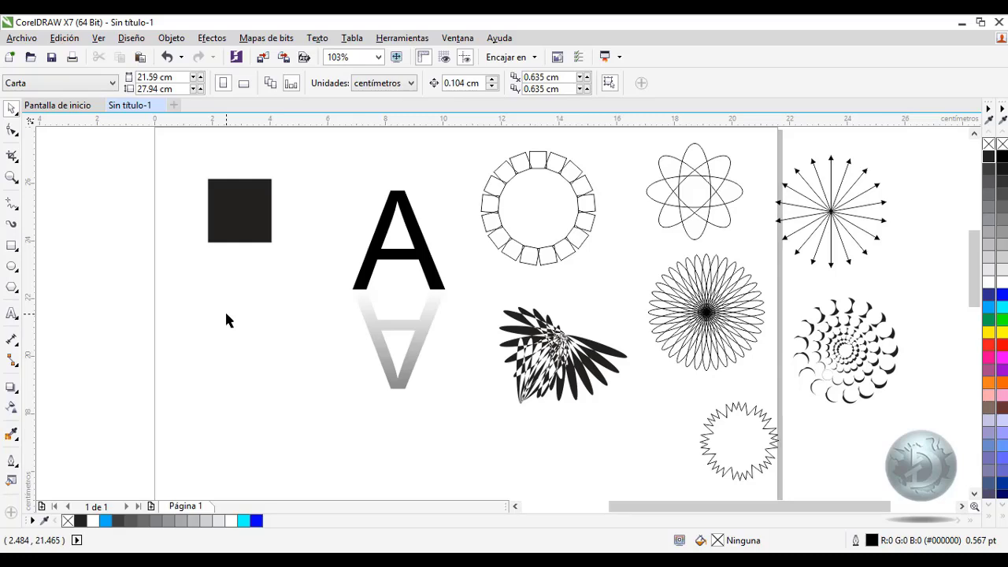
- Mirror a copy of the black square beneath the original and skew its lower edge to the right, making it about 4.05 cm wide
click(244, 189)
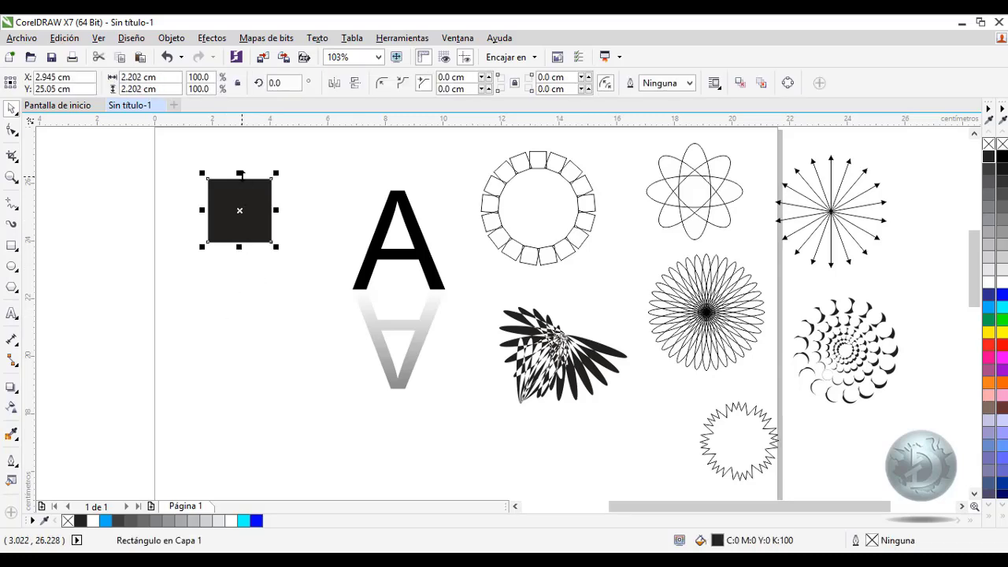
drag(240, 173, 241, 262)
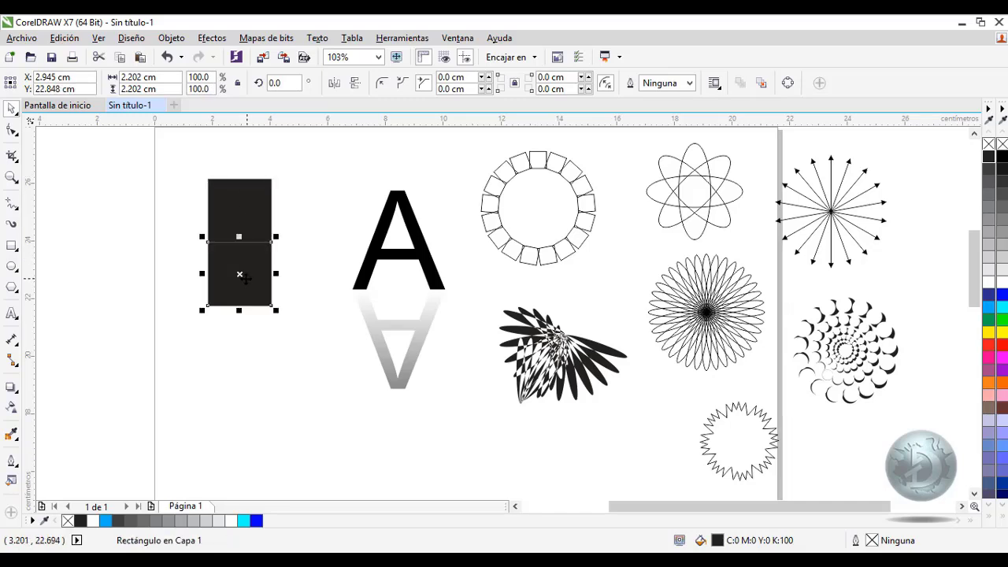
click(241, 276)
drag(239, 311, 297, 303)
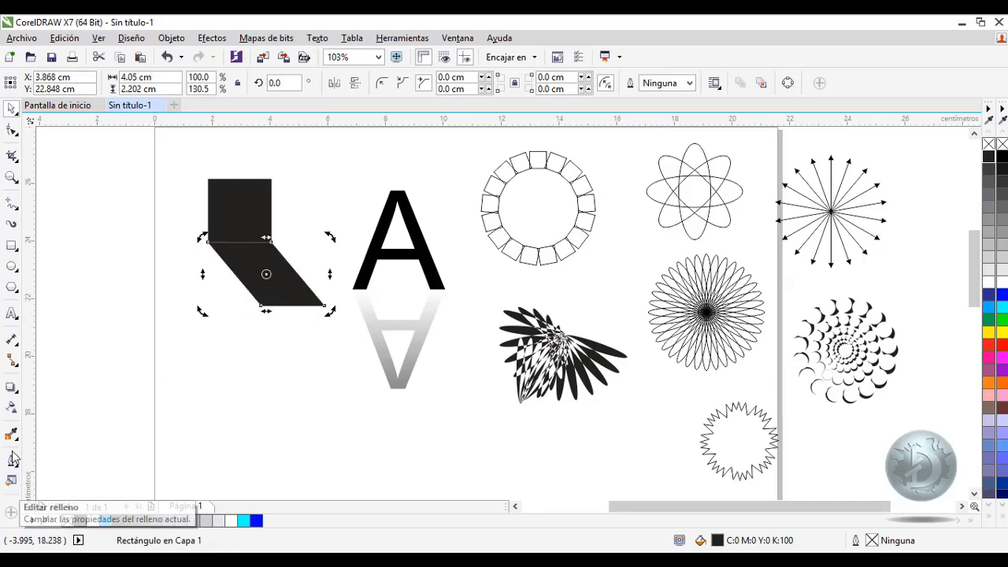
- Fill the skewed square copy with a linear black-to-white gradient rotated about 17.4°
double_click(12, 478)
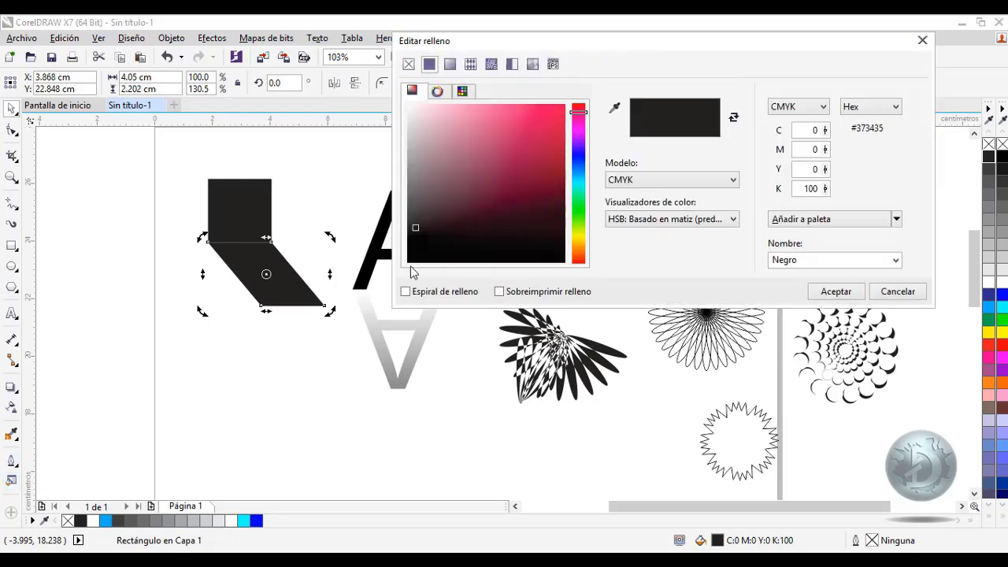
click(451, 66)
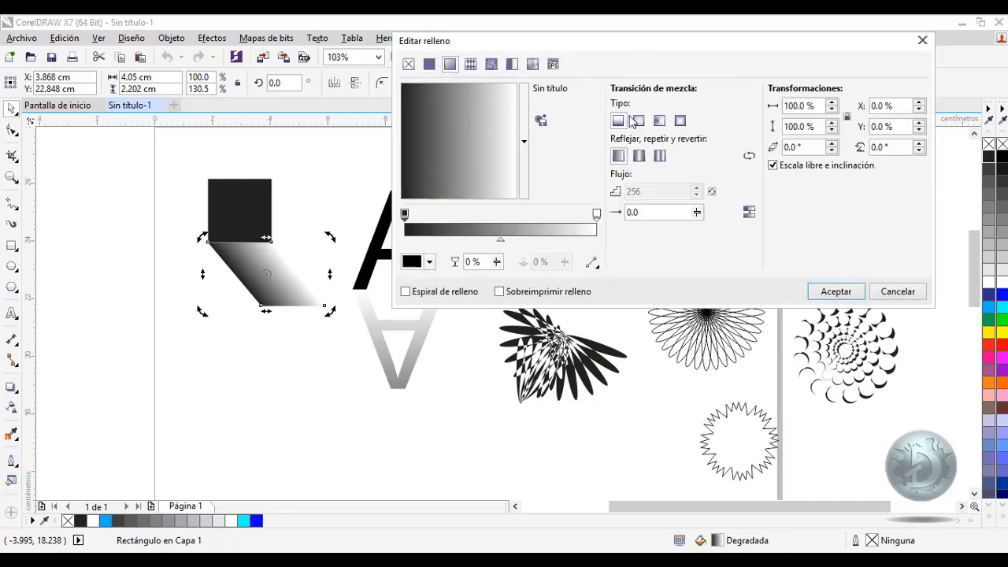
drag(460, 100, 477, 196)
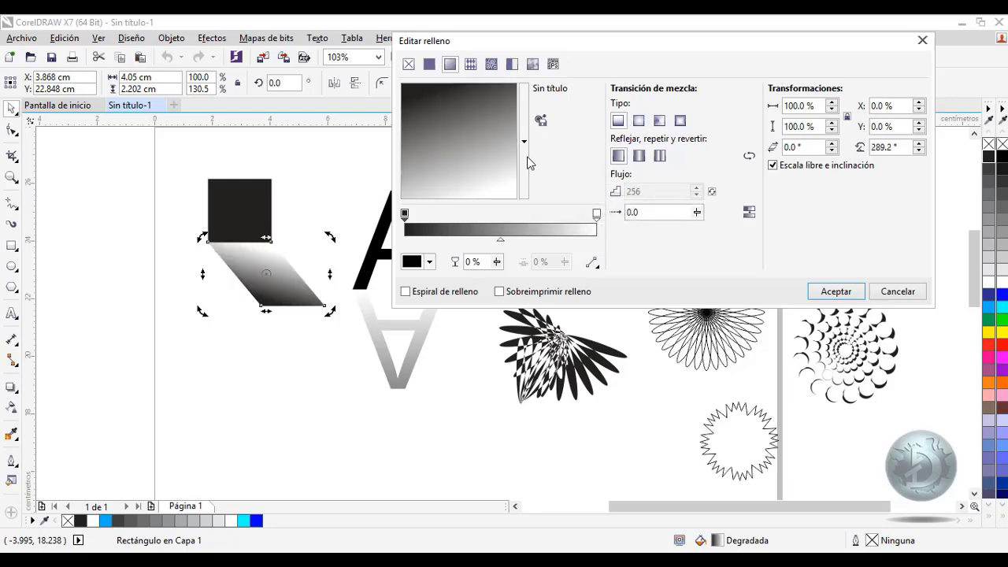
drag(513, 160, 506, 126)
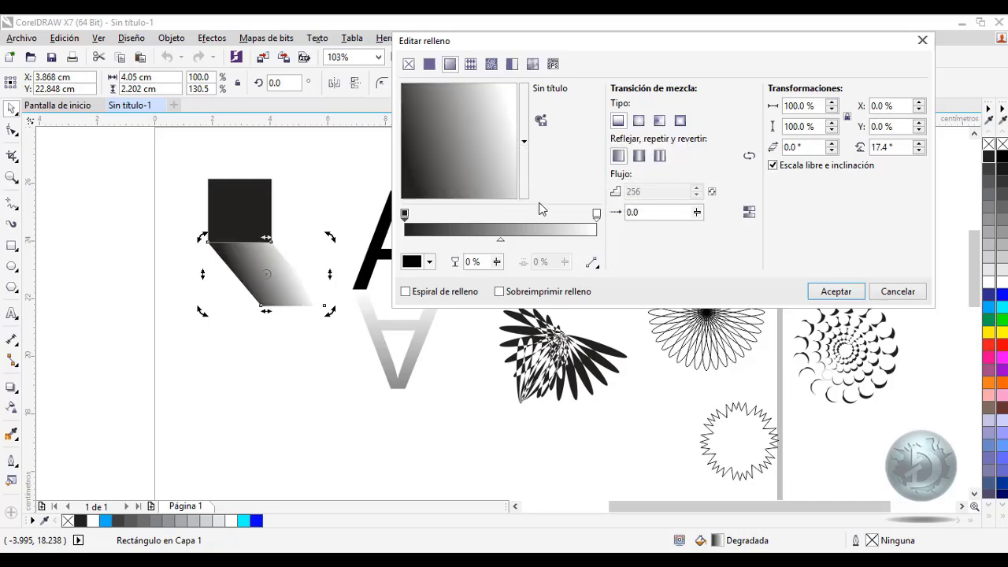
click(836, 293)
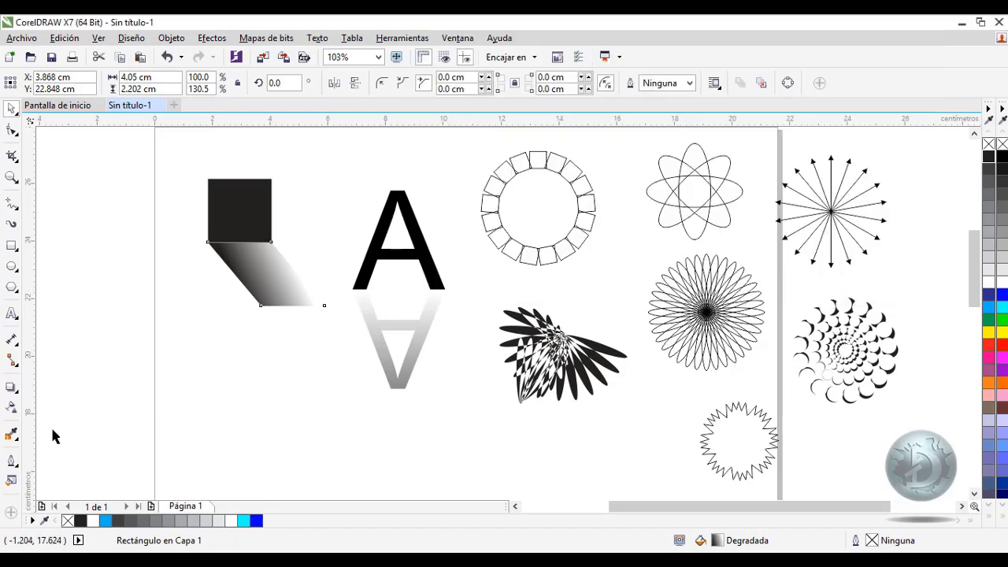
- Apply a uniform transparency of 60 to the skewed shadow of the square and deselect it
click(11, 407)
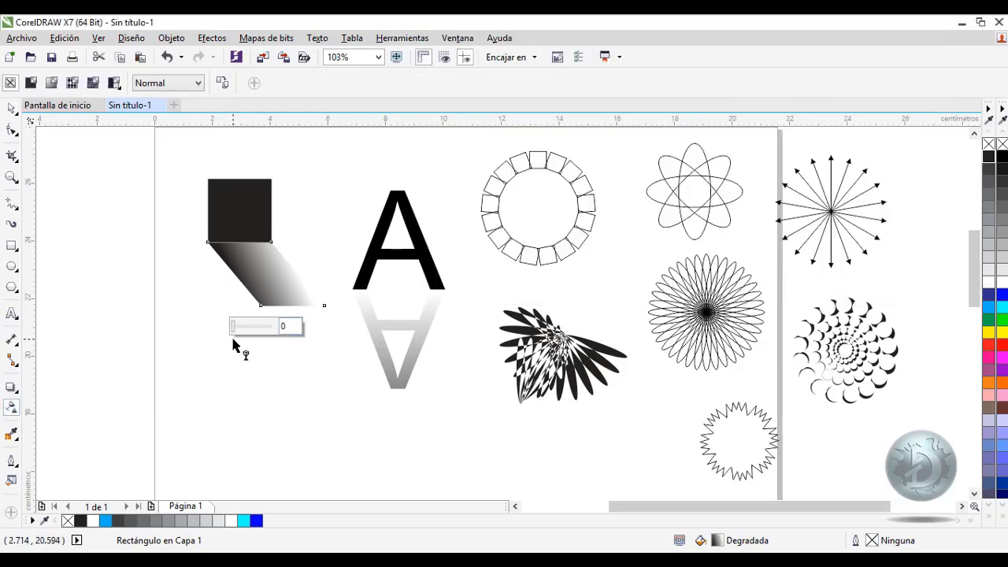
drag(253, 335, 263, 334)
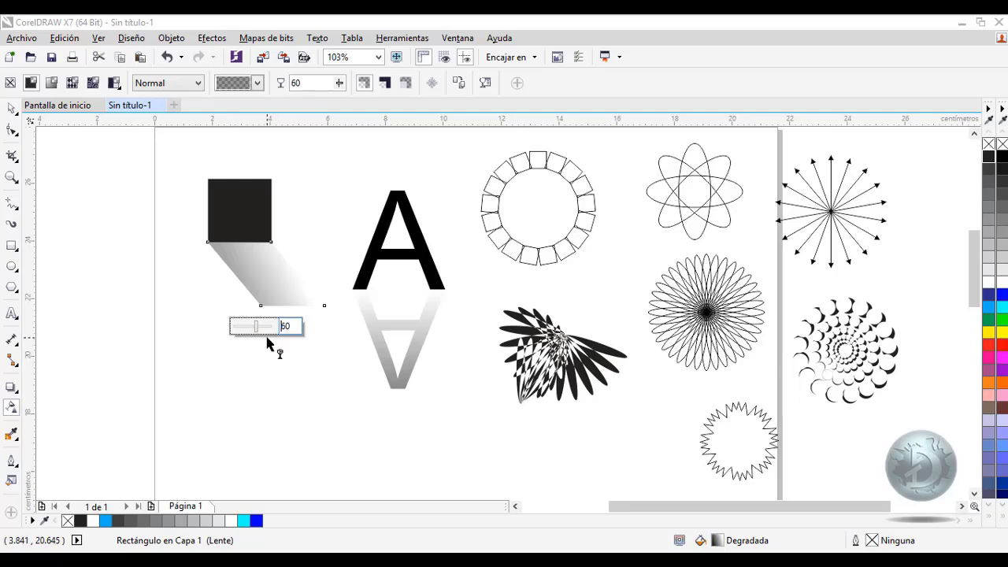
click(11, 107)
click(199, 252)
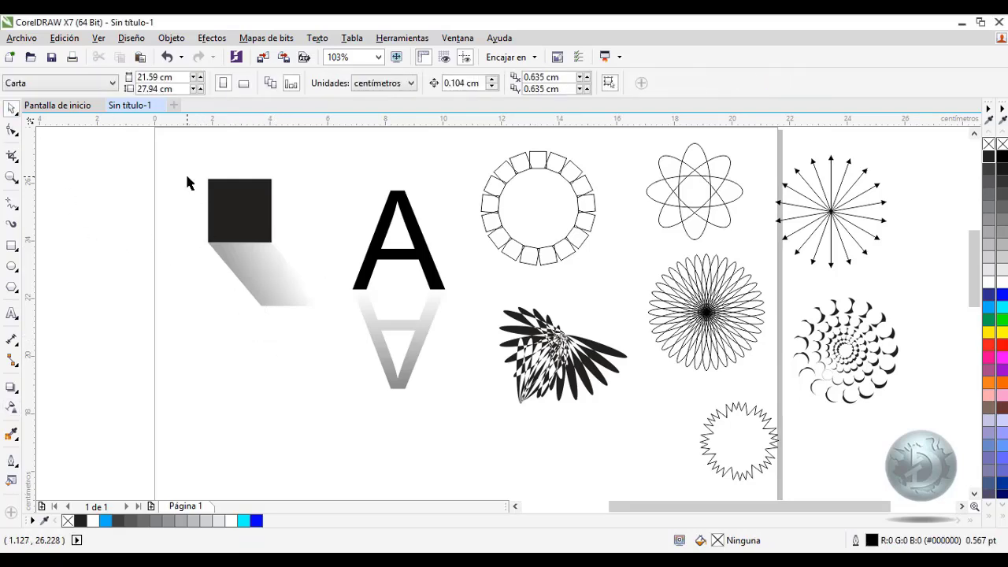
drag(186, 161, 329, 349)
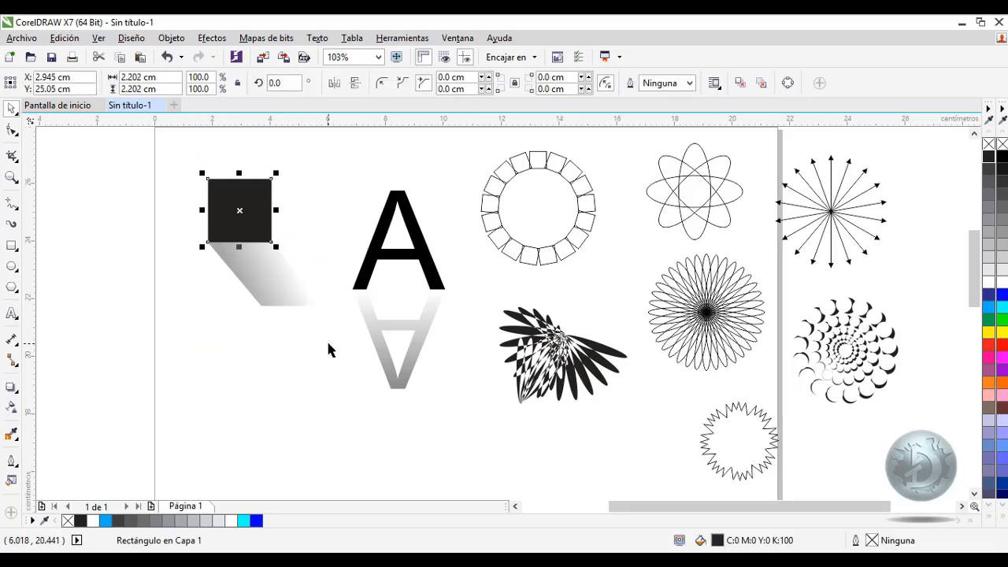
key(Delete)
click(291, 291)
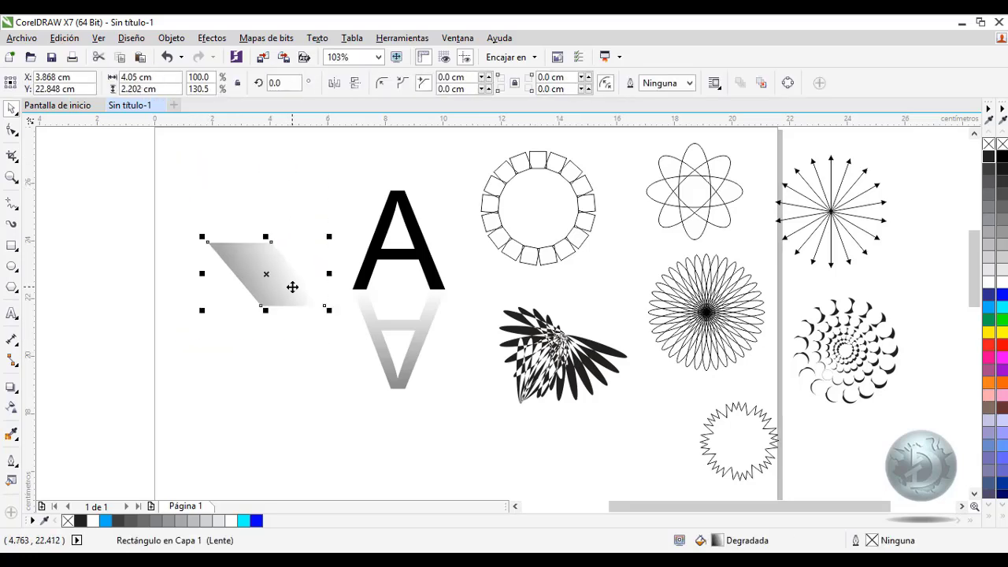
key(ctrl+z)
- Shrink the black square together with its shadow to about half size and move them below the spiral of crescents
drag(153, 147, 343, 347)
drag(257, 230, 276, 379)
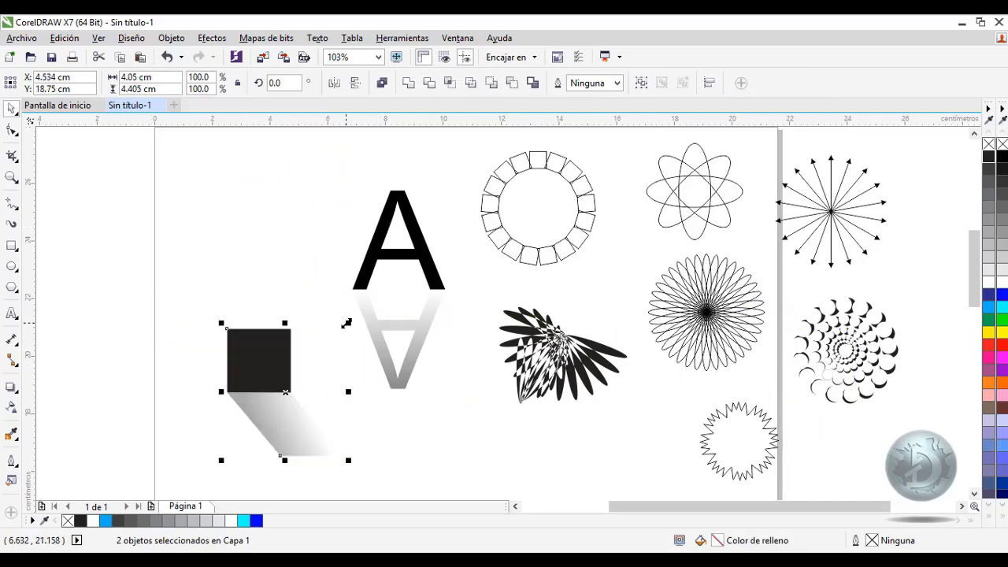
drag(347, 323, 286, 390)
drag(241, 418, 818, 443)
- Scale the letter A with its reflection down to about 1.87 by 4.00 cm and move the pair beside the zigzag ring
click(447, 192)
drag(448, 185, 407, 270)
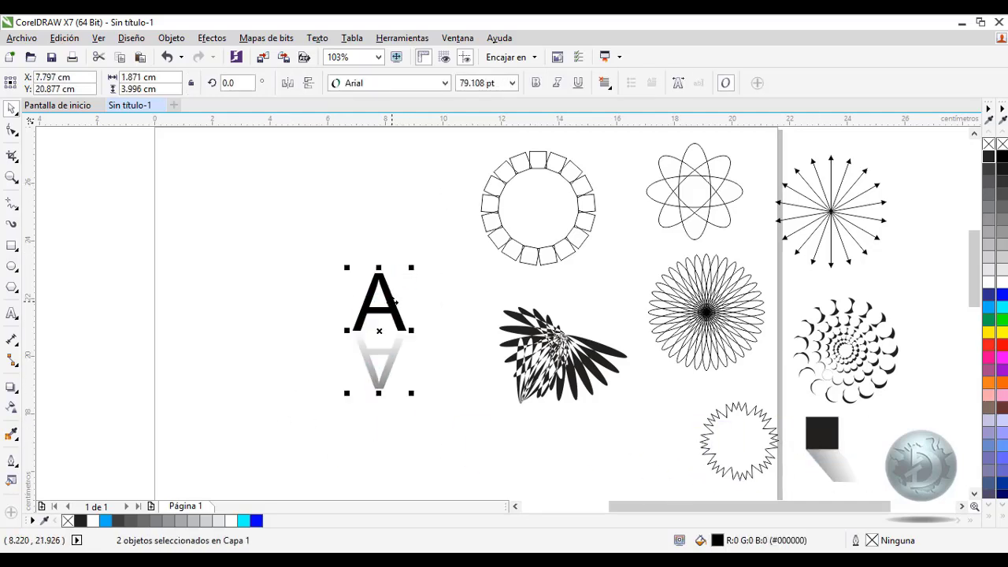
drag(389, 307, 647, 406)
click(329, 366)
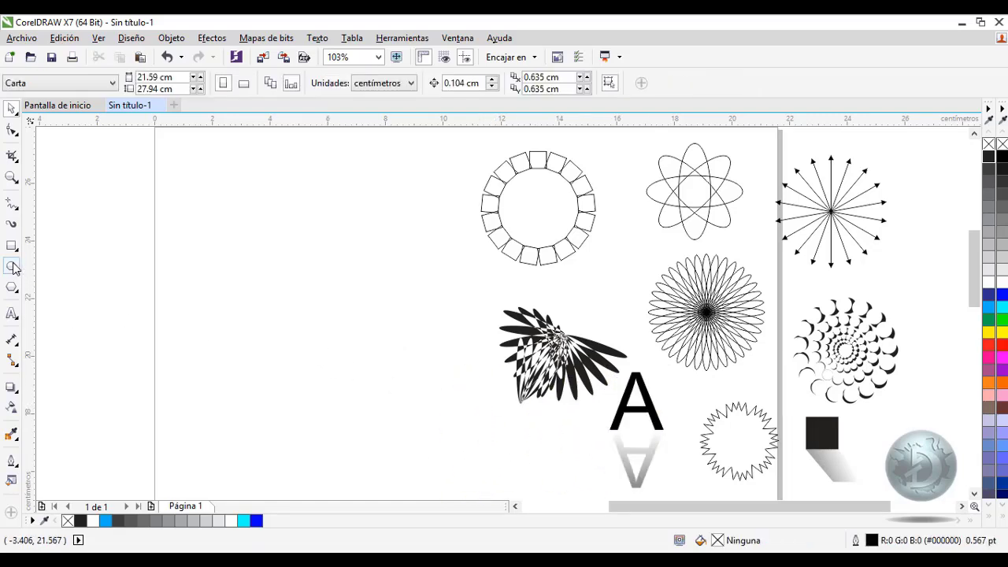
- Draw a circle about 2.77 cm wide and give it an outline-free elliptical black-to-white gradient, offset X -27% and Y 30%
click(12, 266)
drag(187, 190, 267, 271)
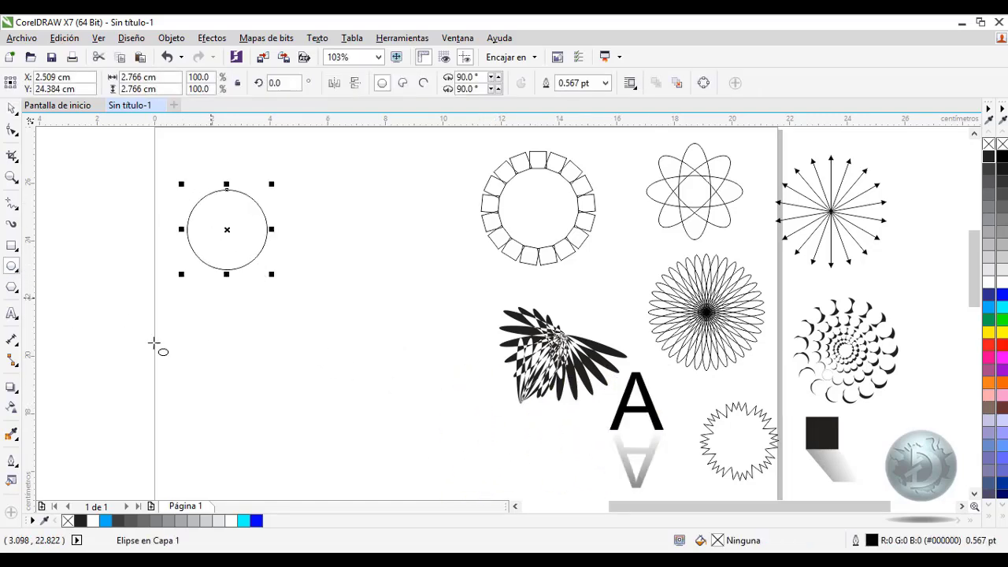
click(9, 481)
click(450, 64)
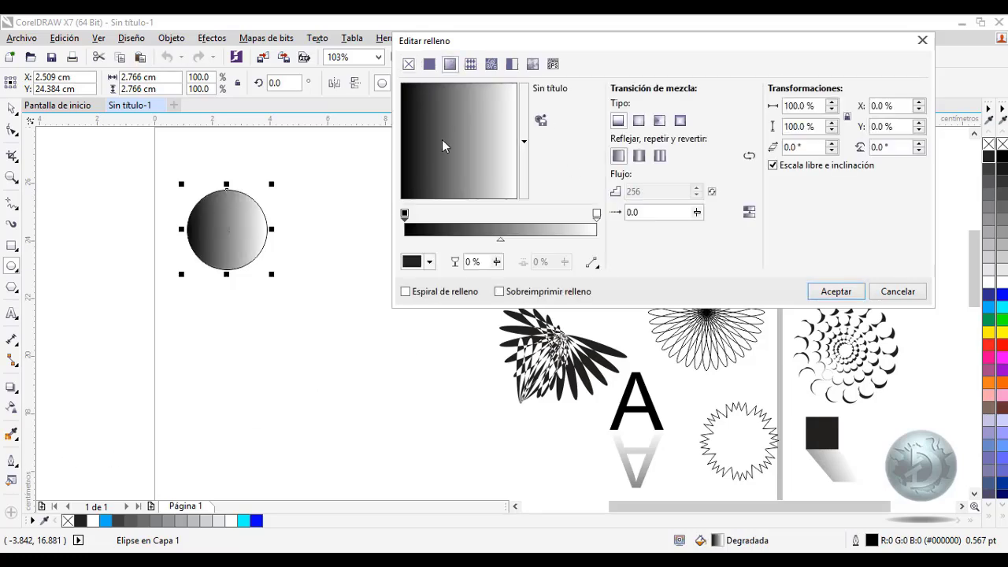
click(639, 121)
drag(484, 140, 426, 105)
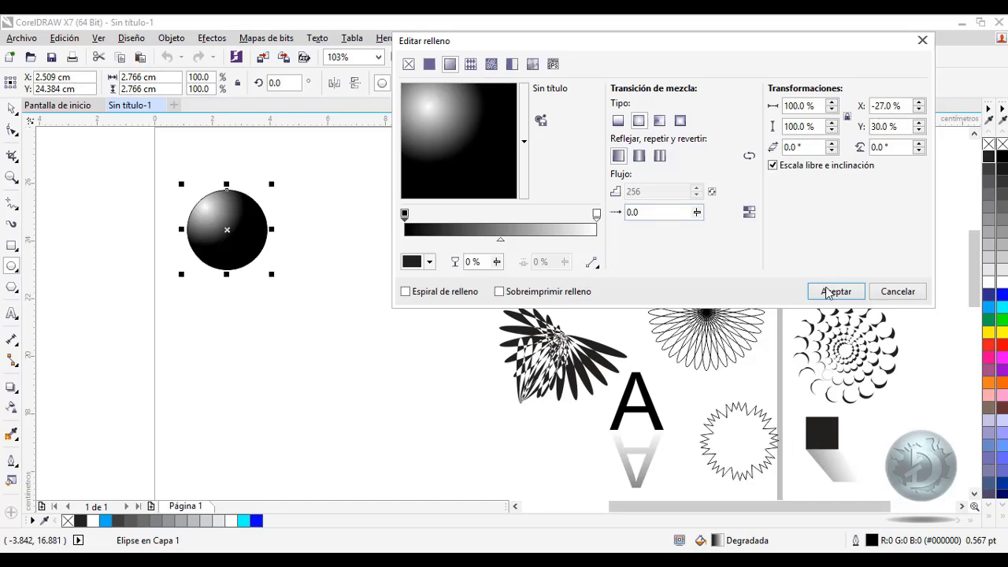
click(827, 292)
right_click(999, 148)
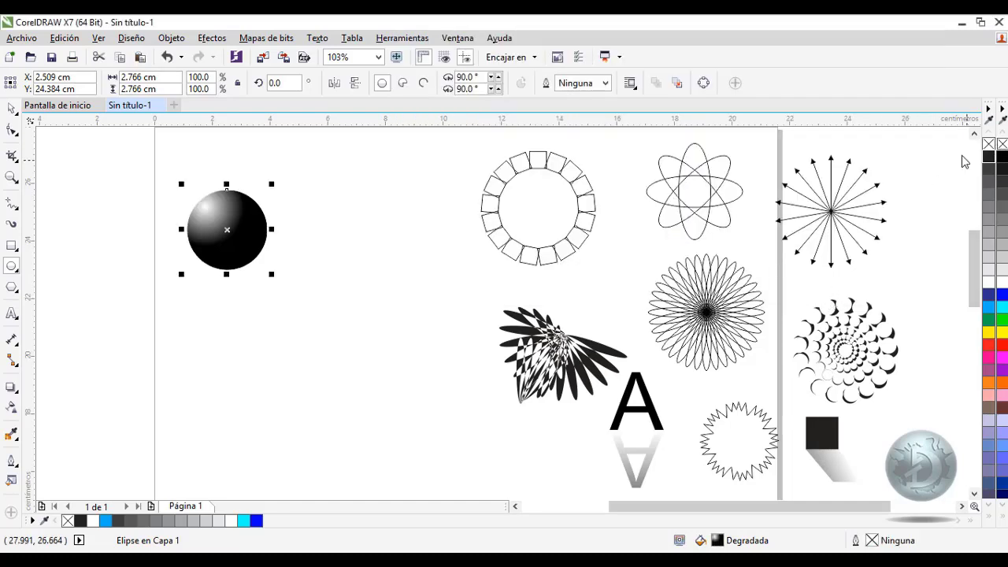
- Create a same-size mirrored copy of the shaded sphere directly beneath the original and fill it with solid 10% black
click(11, 108)
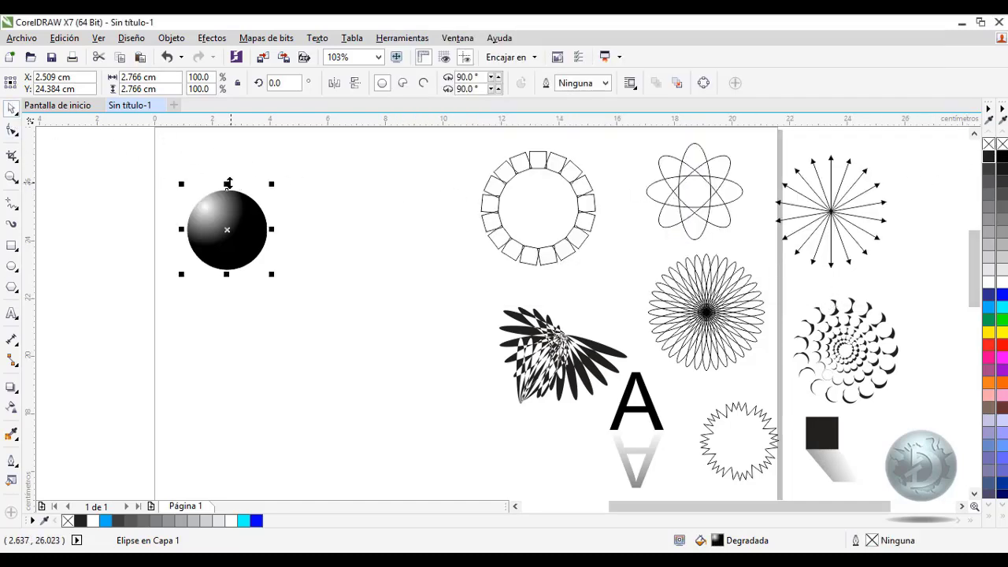
drag(226, 184, 226, 273)
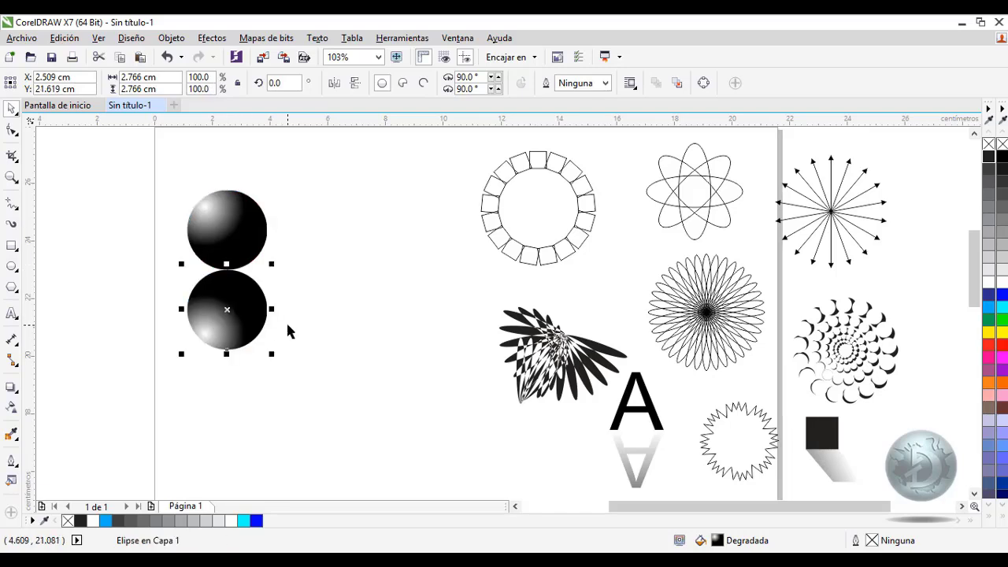
double_click(10, 481)
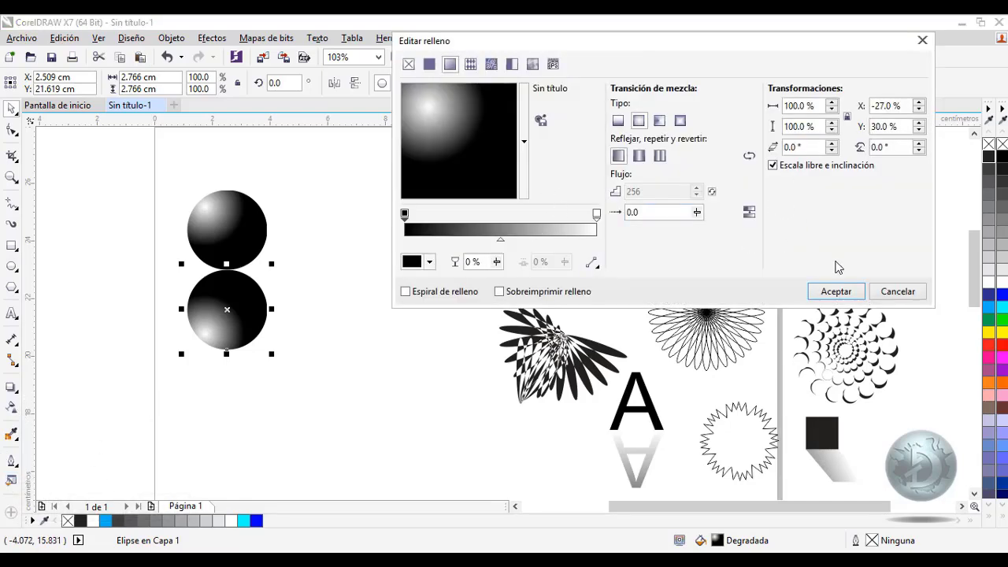
click(896, 293)
click(989, 271)
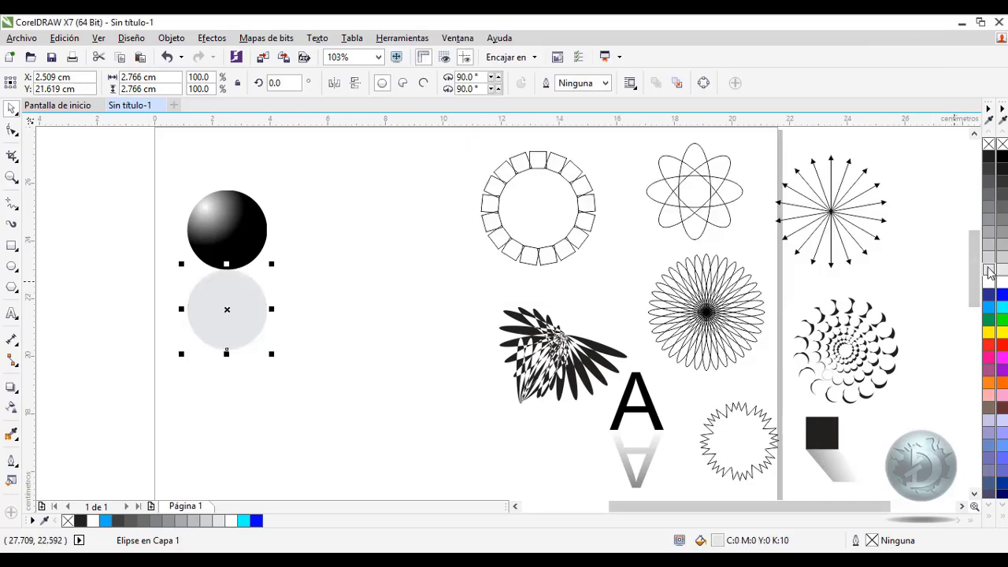
click(228, 340)
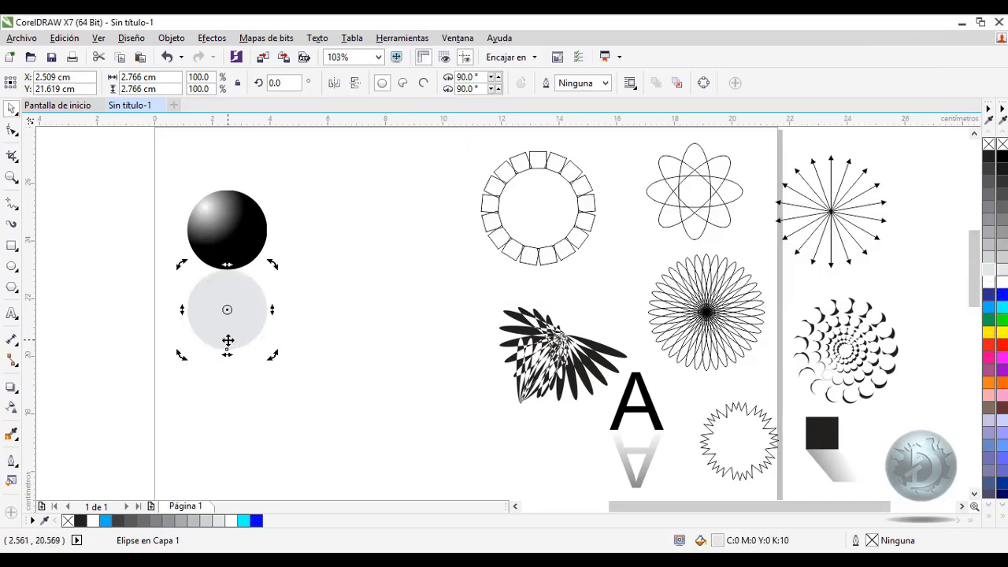
- Skew the light gray shadow under the sphere to the right and give it a uniform transparency of 58
drag(226, 354, 288, 354)
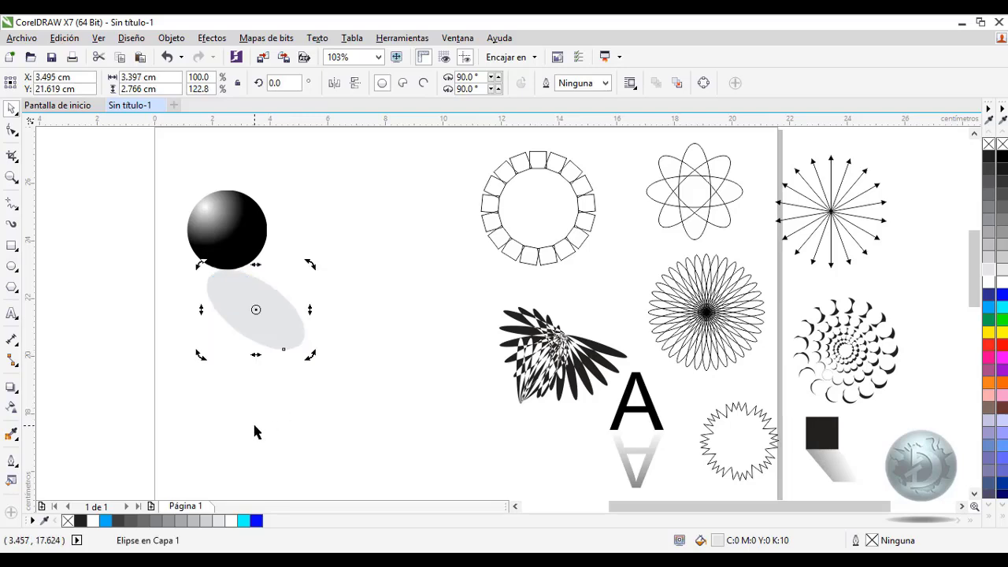
click(12, 408)
click(245, 372)
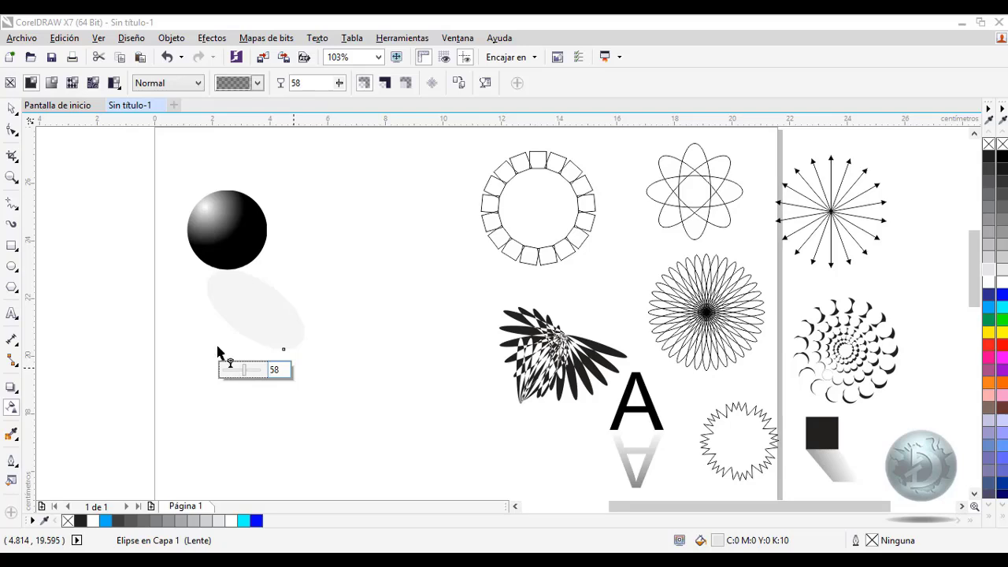
click(11, 108)
click(271, 365)
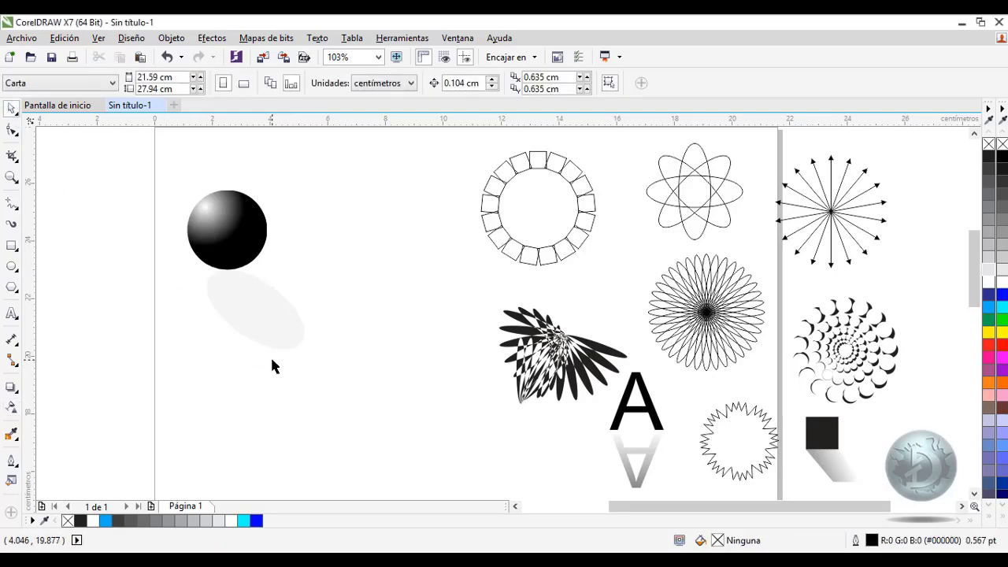
- Scale the sphere with its shadow down to about 2.30 by 3.12 cm and move the pair off the page's left edge
drag(335, 297, 340, 306)
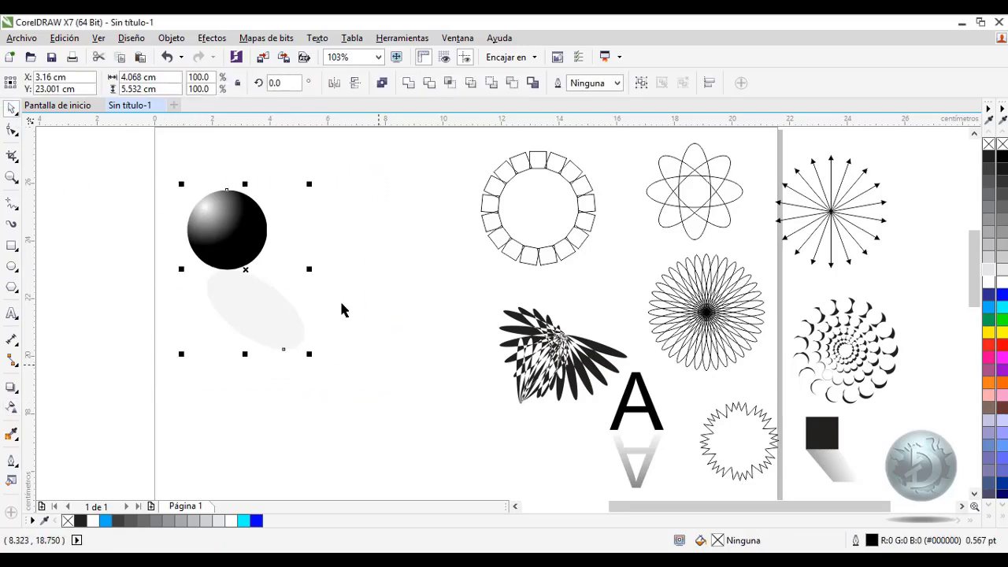
drag(303, 181, 258, 254)
drag(210, 279, 103, 351)
click(81, 270)
- Add the artistic text CECYTE near the page's upper left, set it in Impact and enlarge it to about 6.01 by 1.76 cm
click(12, 313)
click(245, 213)
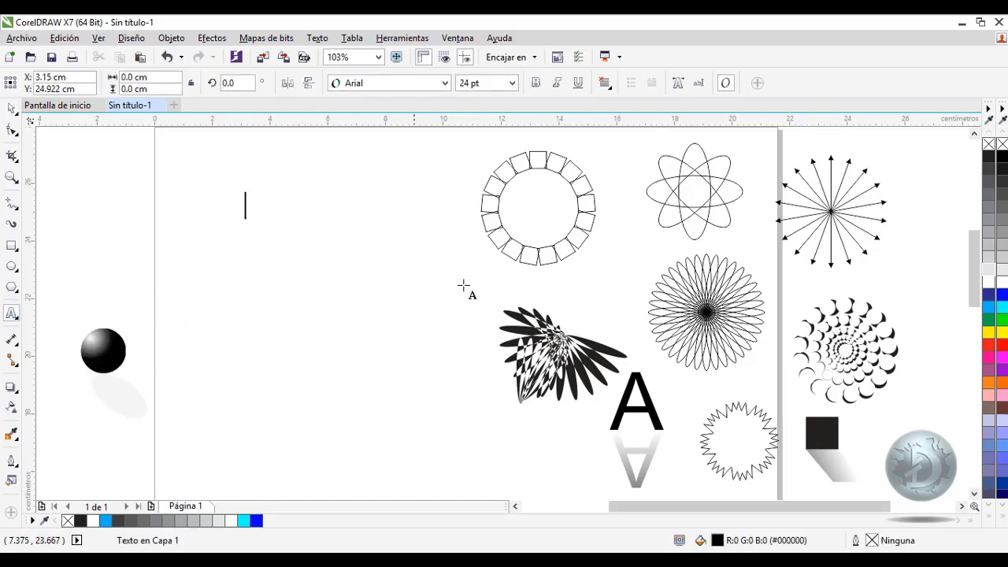
text(CECYTE)
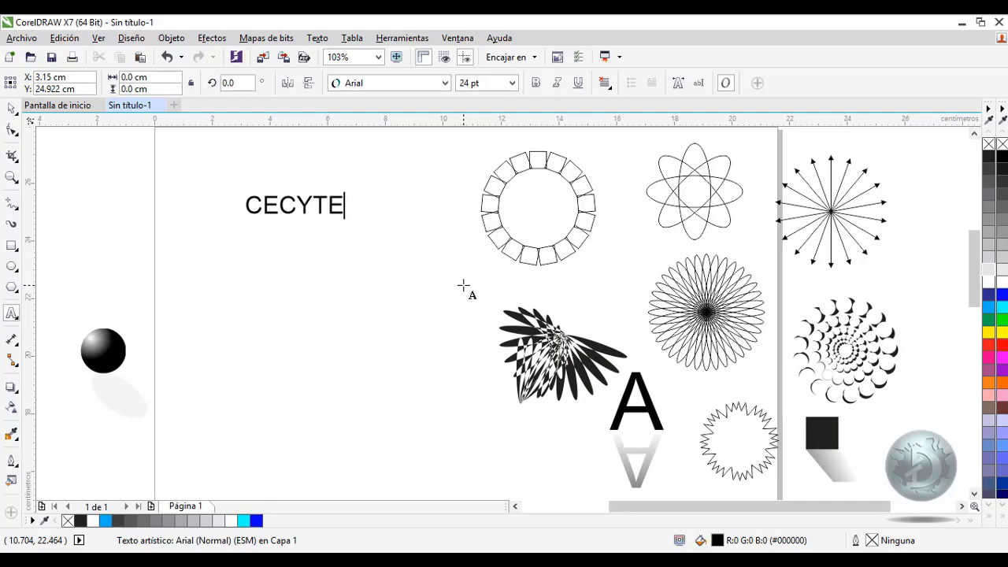
key(ctrl+space)
click(14, 108)
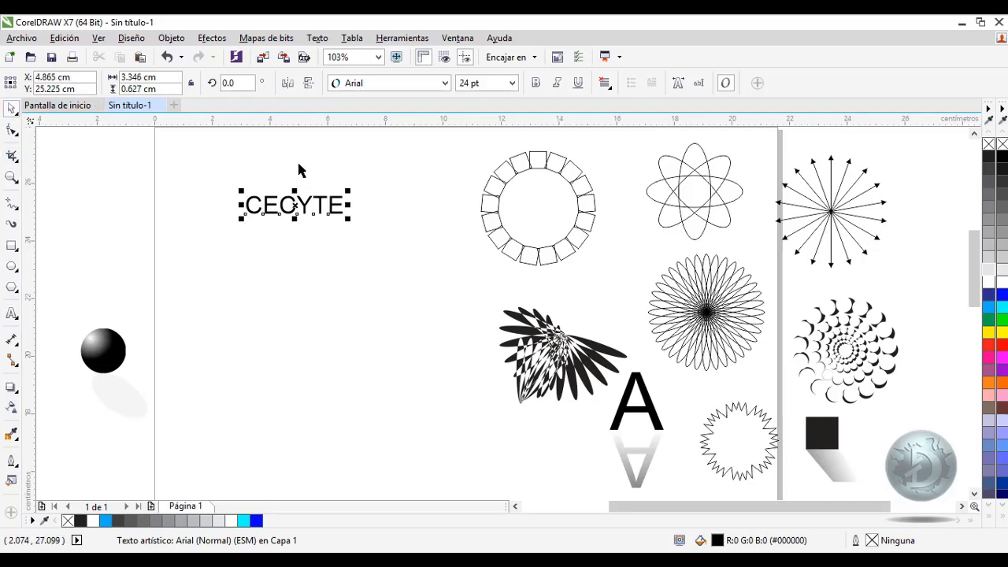
click(445, 82)
click(436, 136)
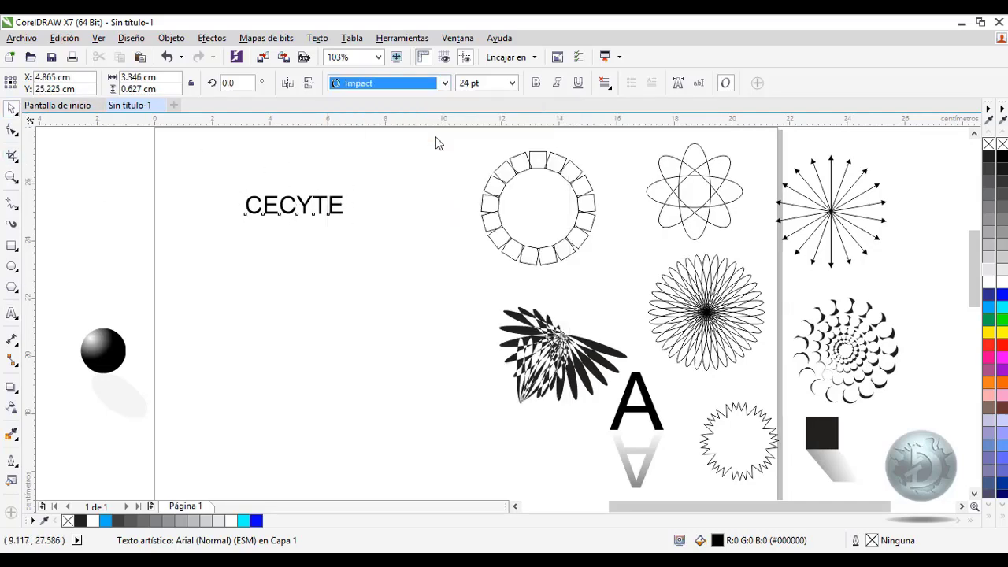
drag(322, 223, 427, 292)
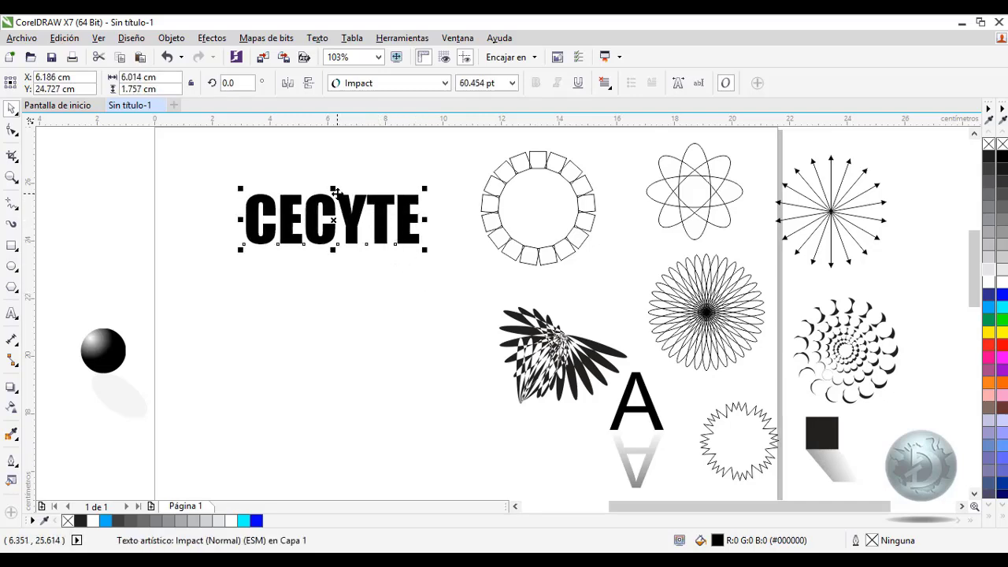
- Create a same-size mirrored copy of the CECYTE text directly beneath the original and fill it with 10% black
drag(334, 189, 335, 192)
drag(334, 252, 335, 254)
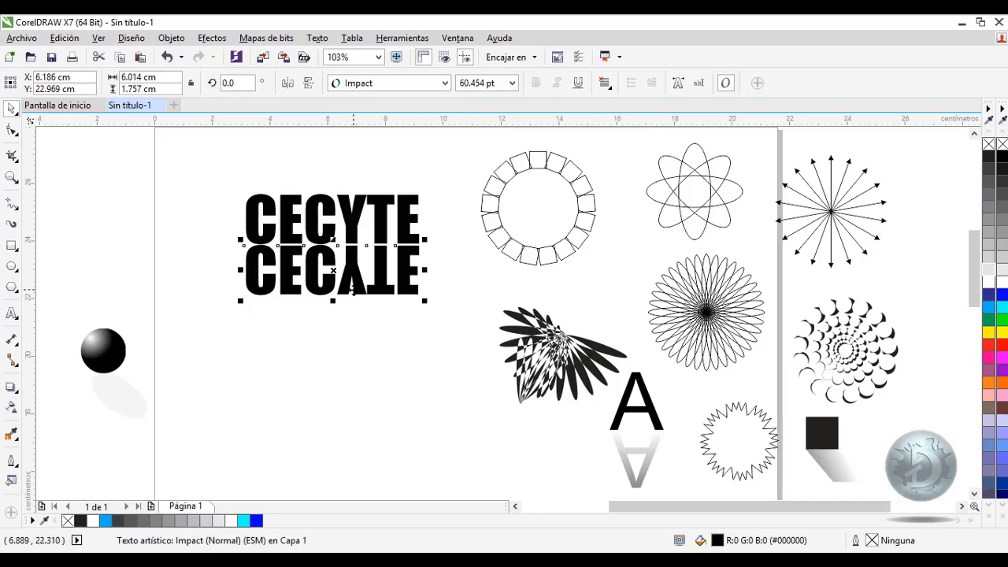
click(990, 269)
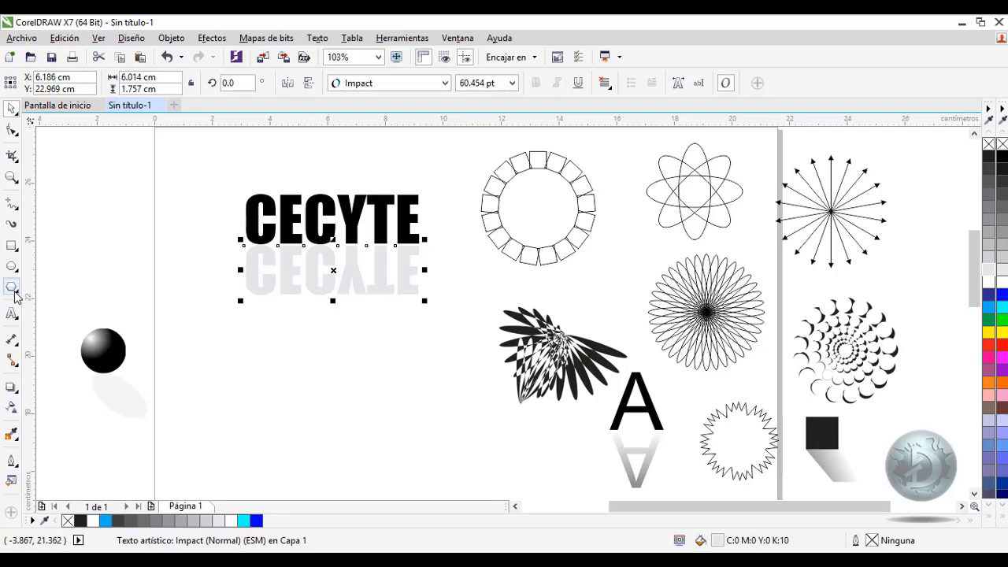
- Move the flower of four crossed ellipses into the empty area below the CECYTE text and group its ellipses
drag(639, 137, 750, 249)
drag(730, 193, 277, 406)
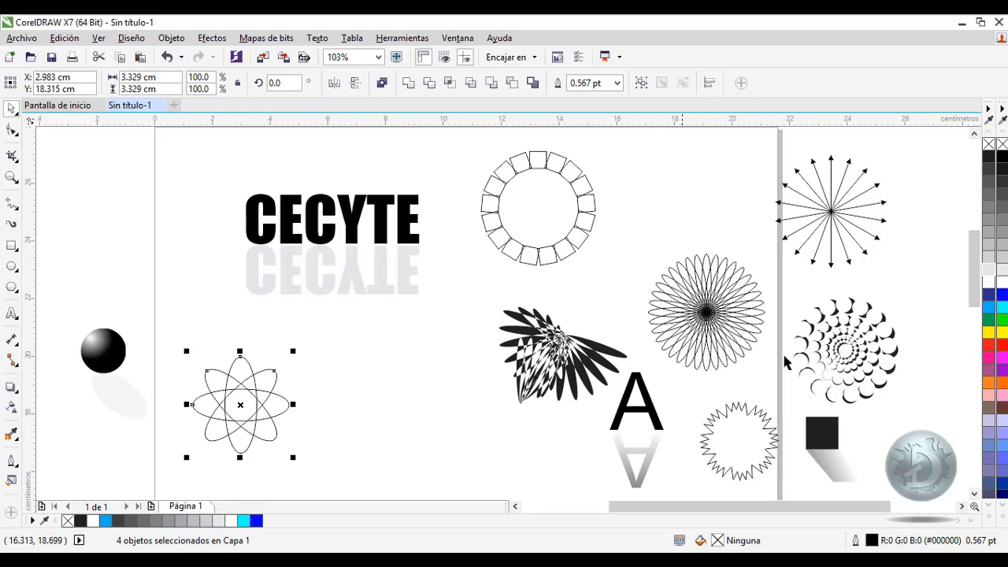
drag(975, 262, 974, 301)
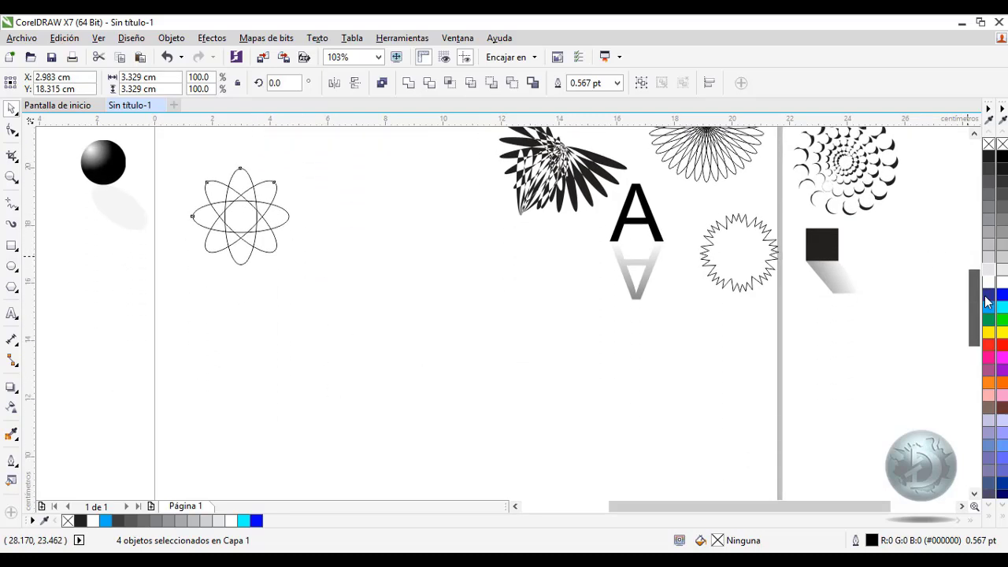
drag(258, 217, 400, 229)
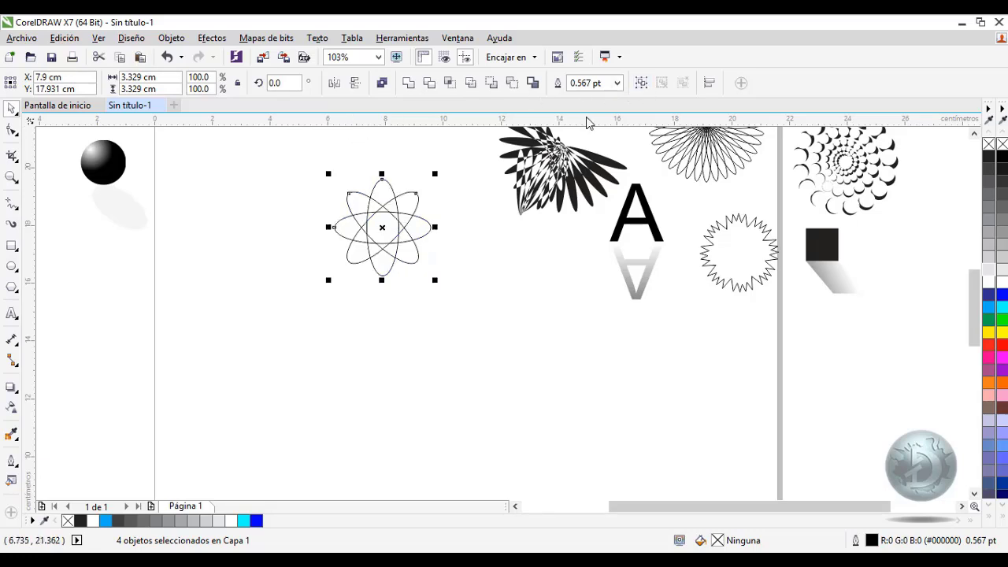
key(ctrl+g)
- Place the flower's rotation center well below it, rotate a copy about 40° around it and repeat until nine flowers form a ring
click(396, 225)
drag(382, 228, 382, 277)
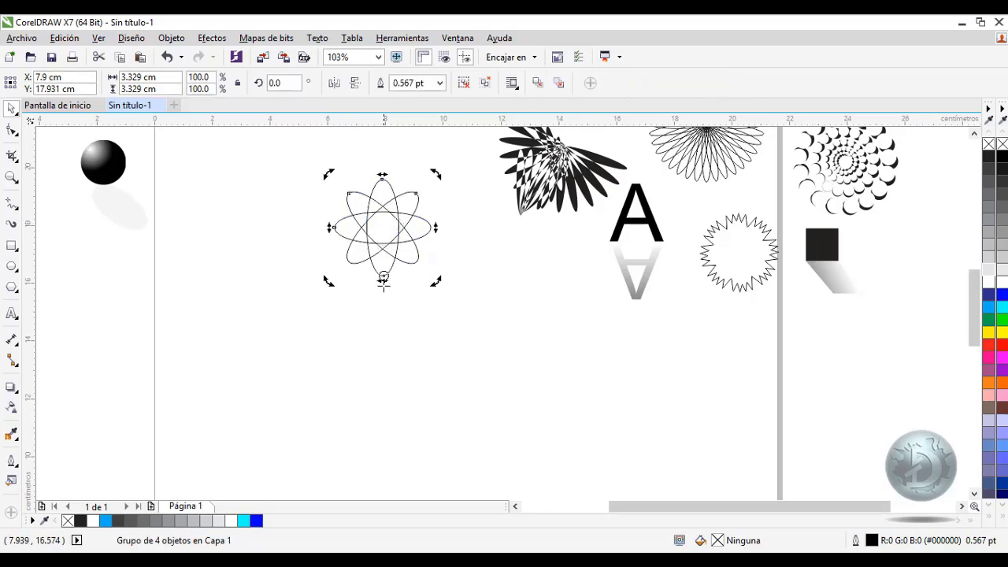
drag(381, 322, 382, 370)
drag(438, 174, 324, 230)
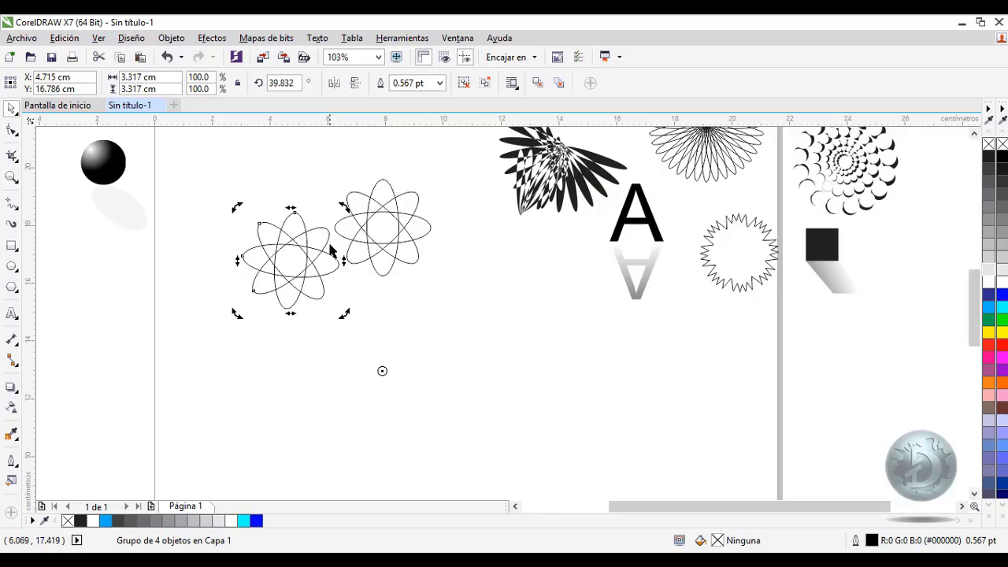
key(ctrl+r)
key(ctrl+r)
key(ctrl+r)
key(ctrl+r)
key(ctrl+r)
key(ctrl+r)
key(ctrl+r)
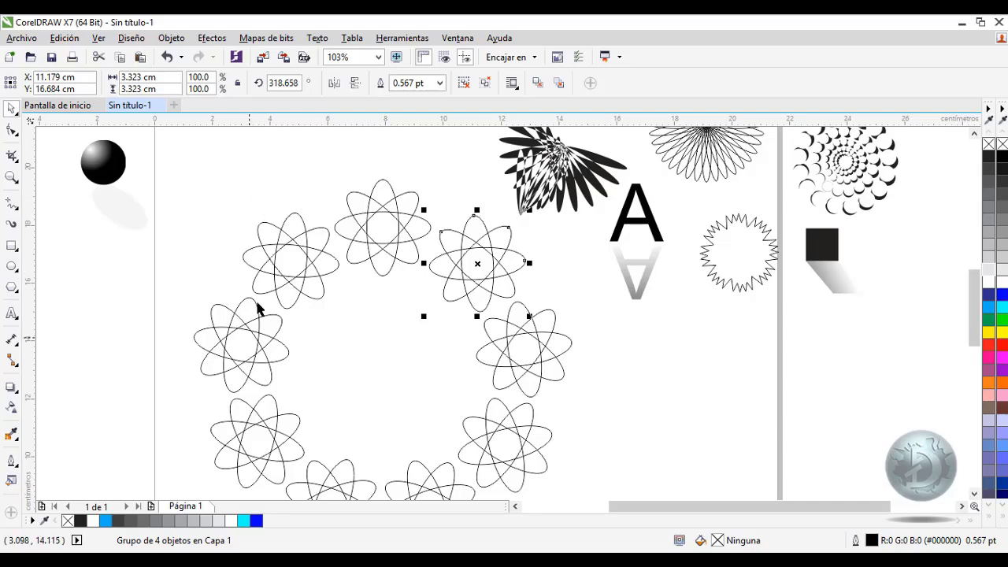
- Add a second page after page 1 of the document
click(12, 176)
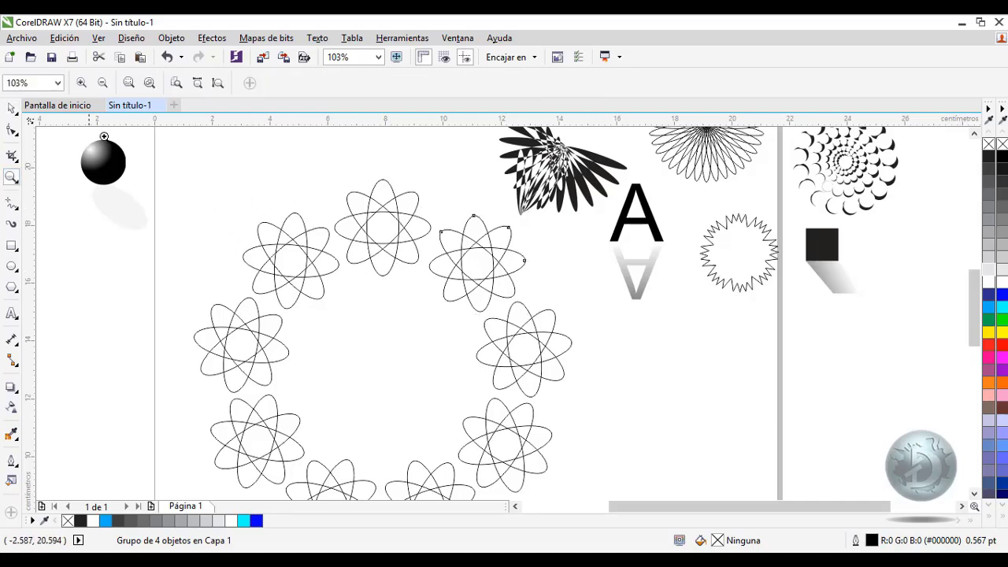
click(178, 83)
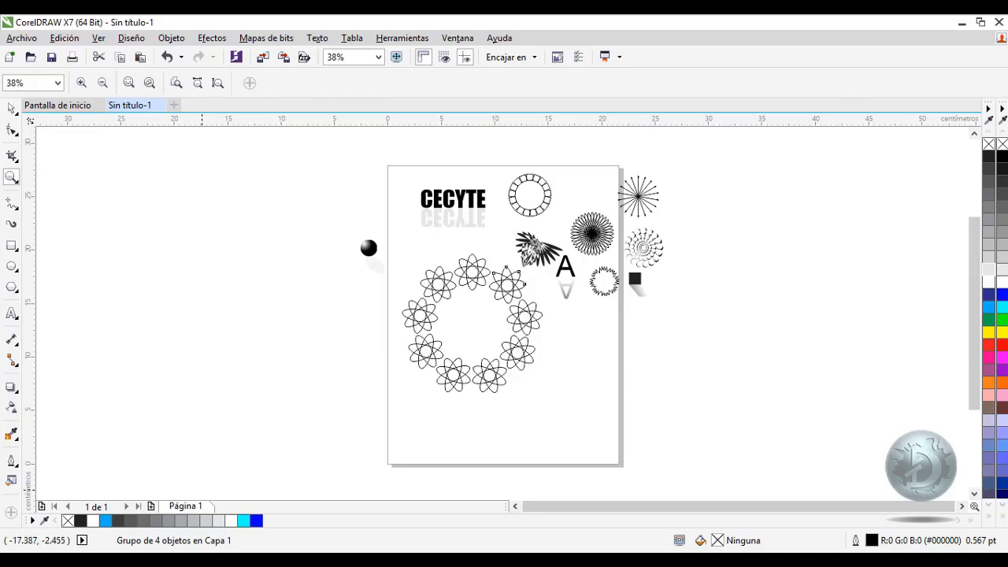
click(153, 506)
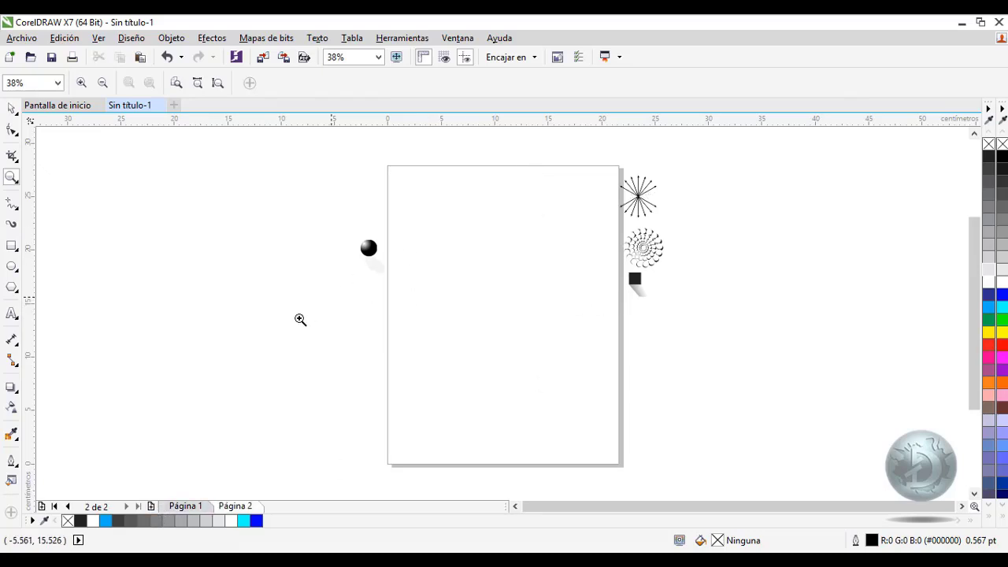
- Return to page 1 and move the starburst of arrows onto the page, beside the ring of flowers
click(186, 506)
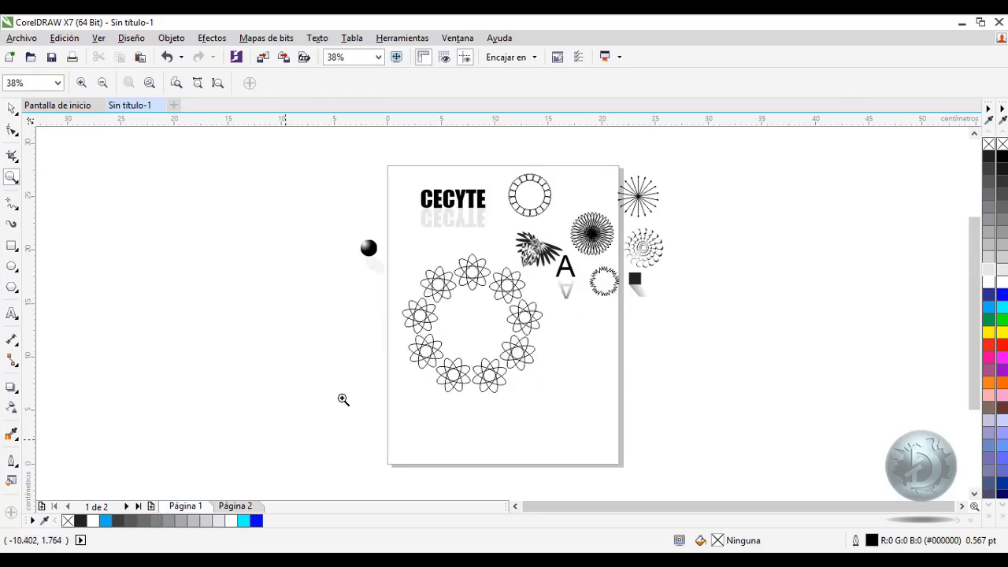
click(12, 108)
drag(614, 153, 582, 357)
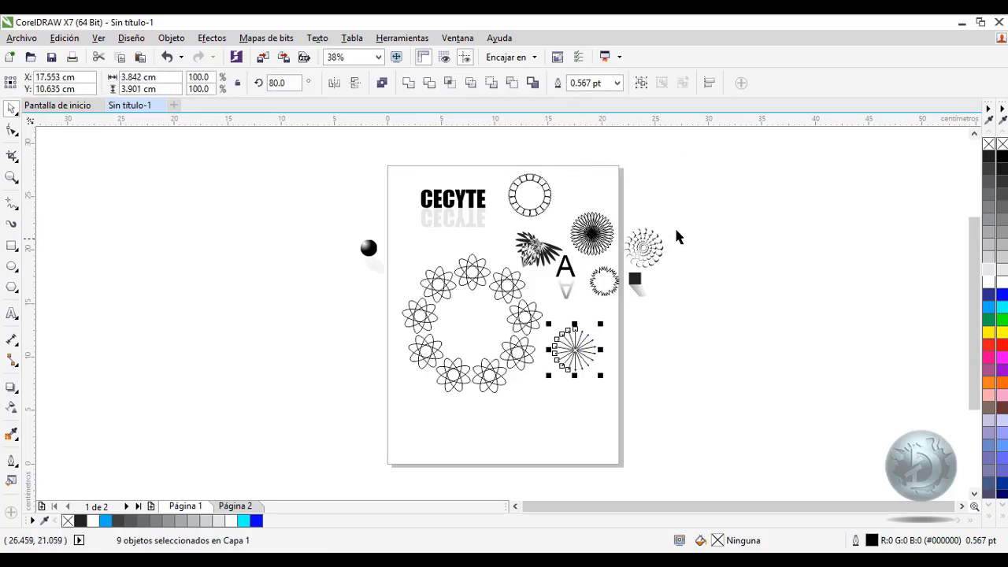
- Group the spiral of crescents and move it onto the page, below the starburst of arrows
drag(677, 230, 615, 276)
click(641, 82)
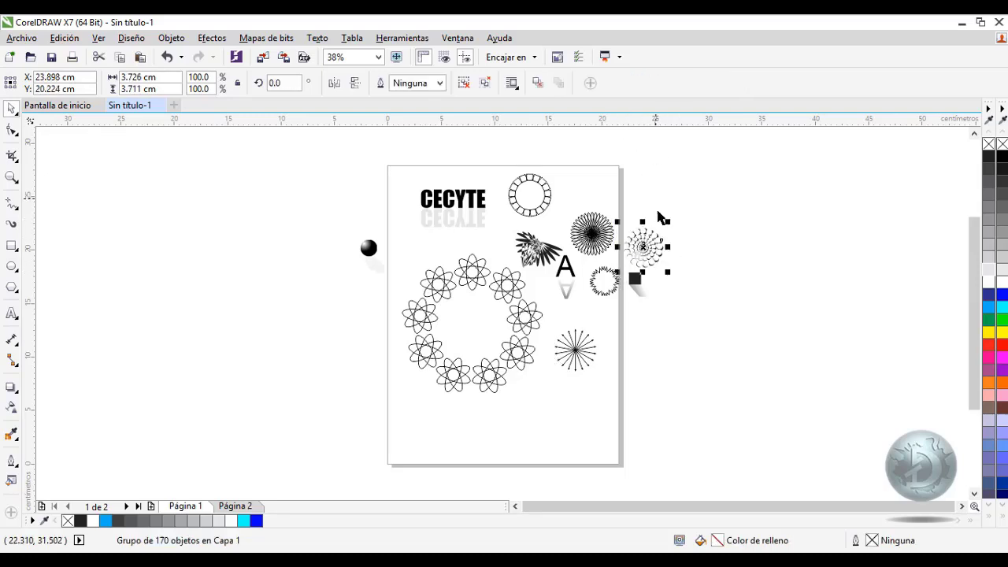
drag(644, 240, 558, 409)
- Move the black square with its shadow into the page's upper right corner and shift the zigzag ring slightly inward
drag(680, 264, 618, 322)
drag(635, 280, 595, 192)
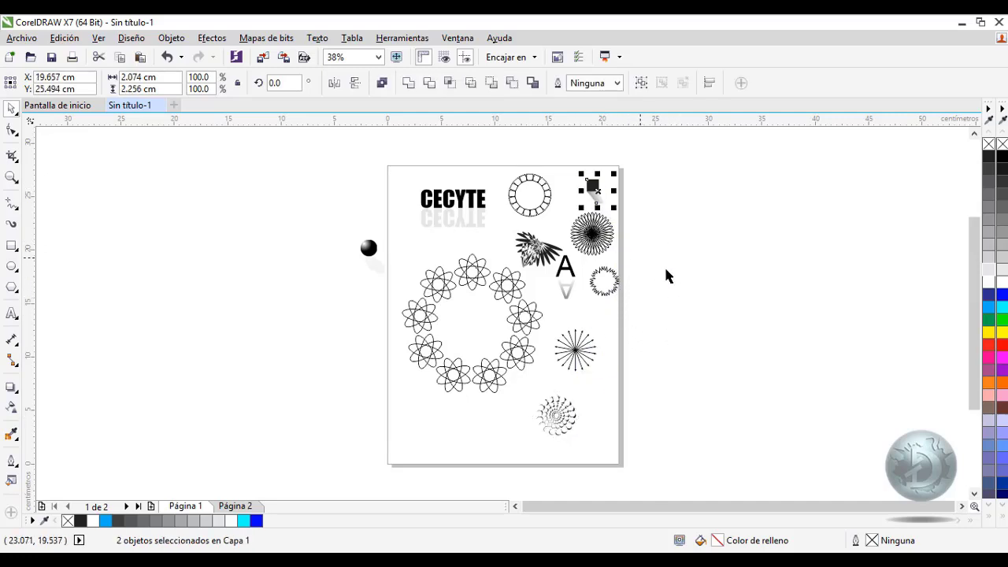
drag(606, 282, 598, 296)
- Go to page 2 and delete the sphere and its shadow lying beside the page
click(235, 506)
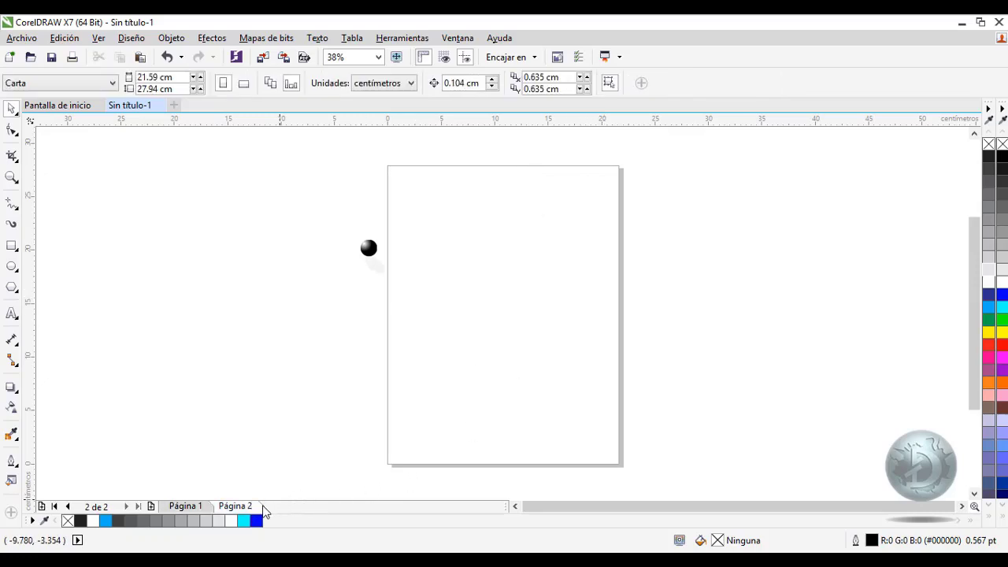
drag(317, 204, 447, 313)
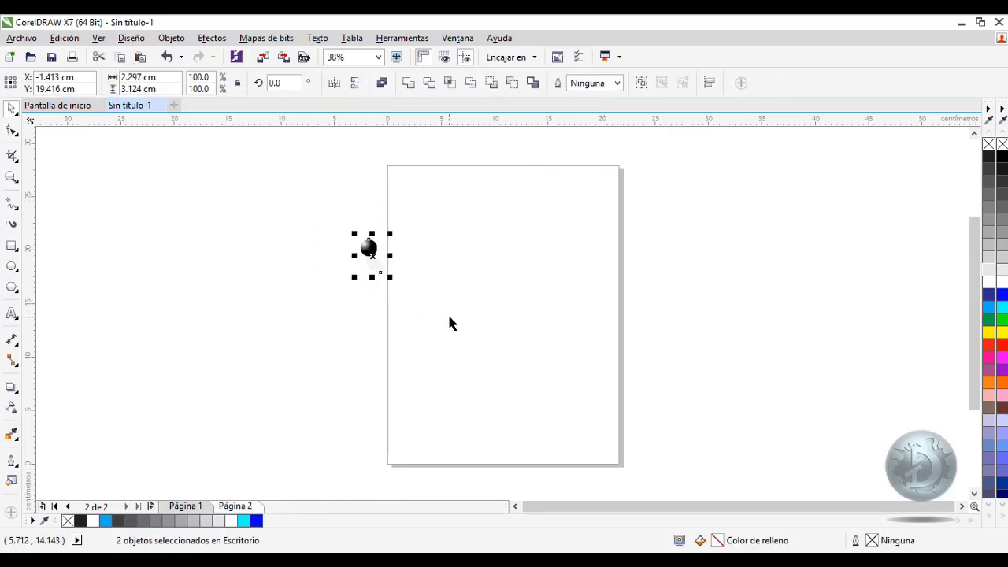
key(Delete)
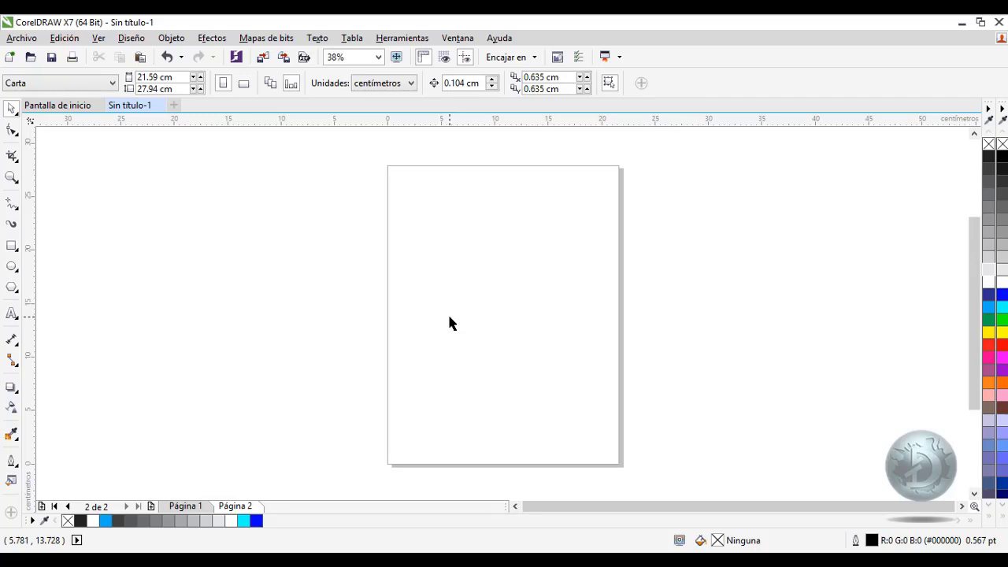
- Draw a flat horizontal ellipse about 4.28 by 1.17 cm in the middle of page 2
click(12, 177)
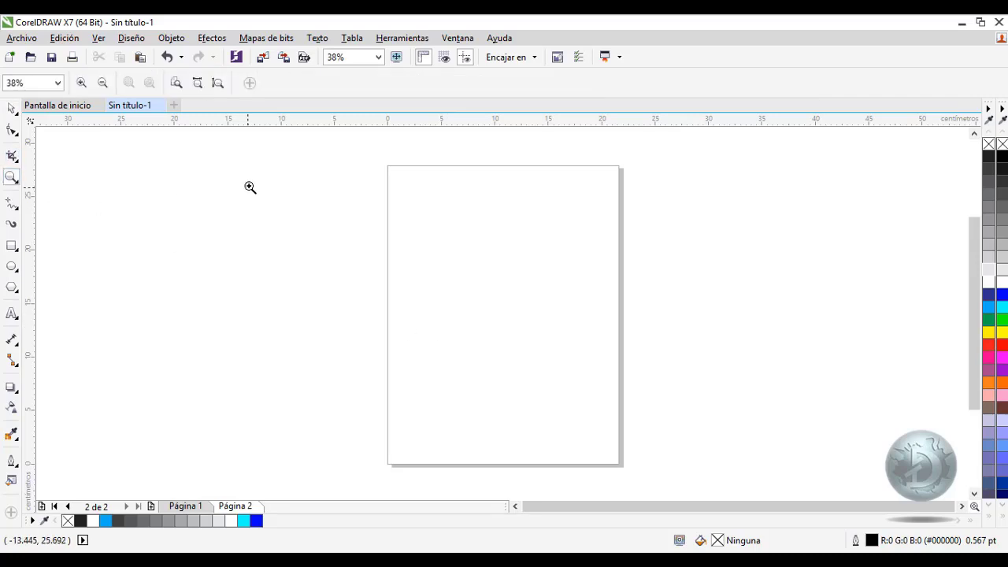
drag(368, 160, 641, 331)
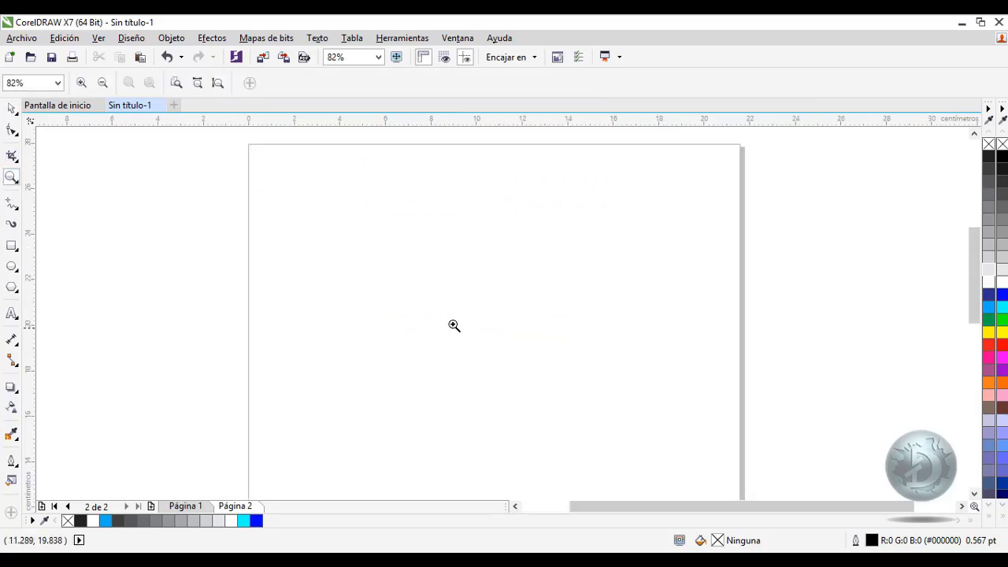
click(12, 108)
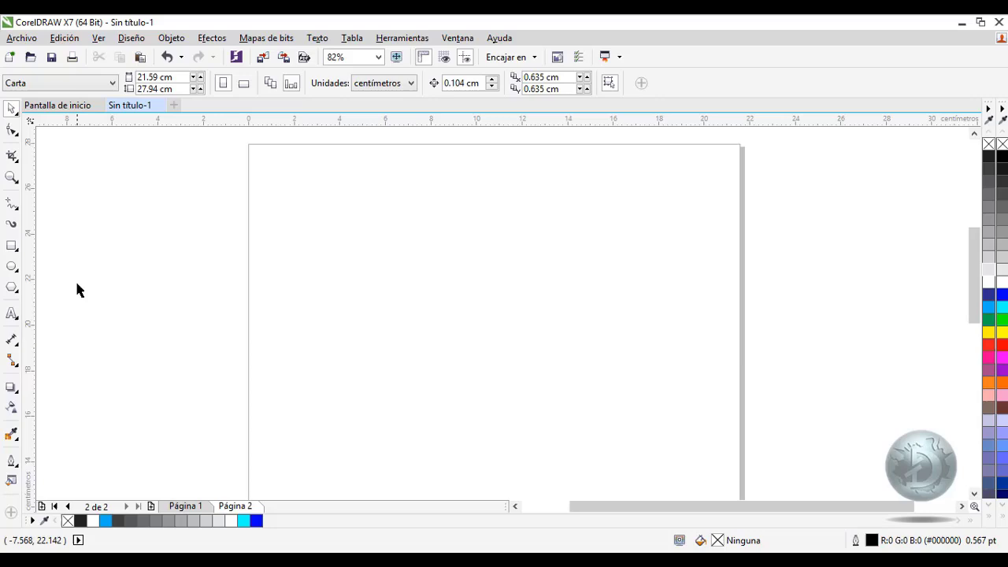
click(12, 266)
drag(423, 348, 527, 378)
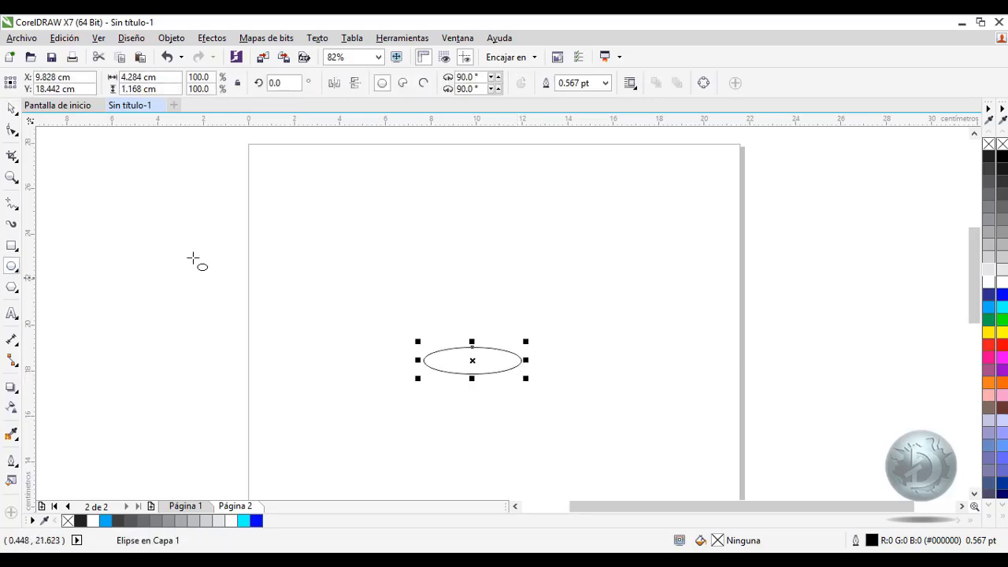
click(11, 110)
- Create a copy of the ellipse rotated about its right end to 351.761° and scale the copy to 91.1%
click(465, 363)
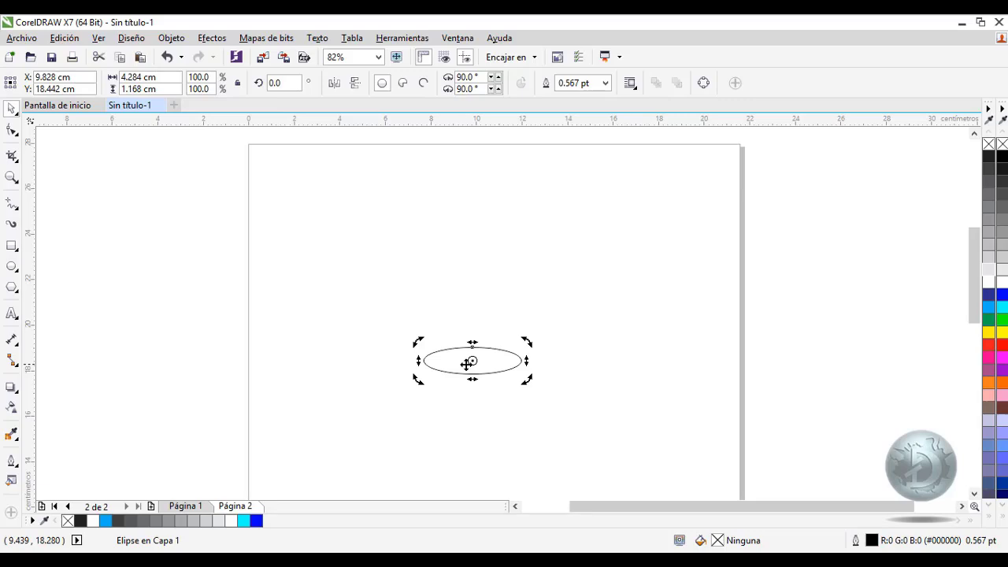
drag(472, 361, 509, 361)
drag(419, 340, 494, 460)
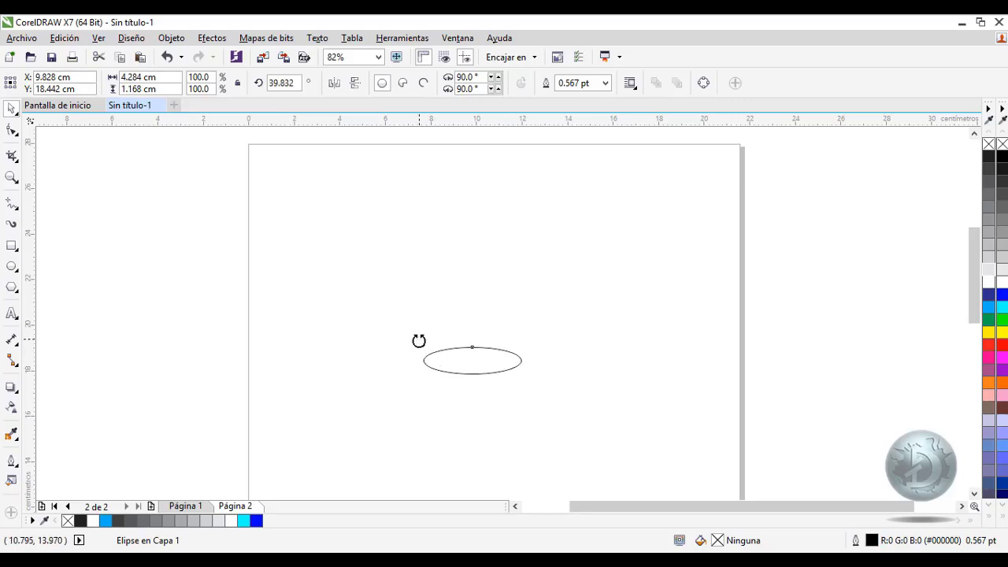
mouse_move(419, 340)
mouse_down()
mouse_move(434, 298)
mouse_move(415, 333)
mouse_up()
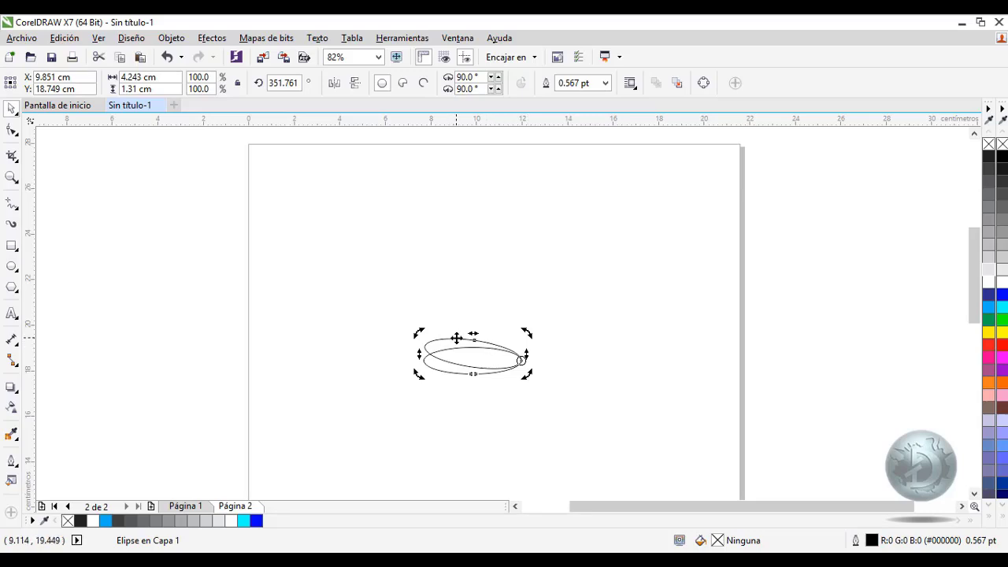
click(456, 337)
drag(420, 333, 428, 334)
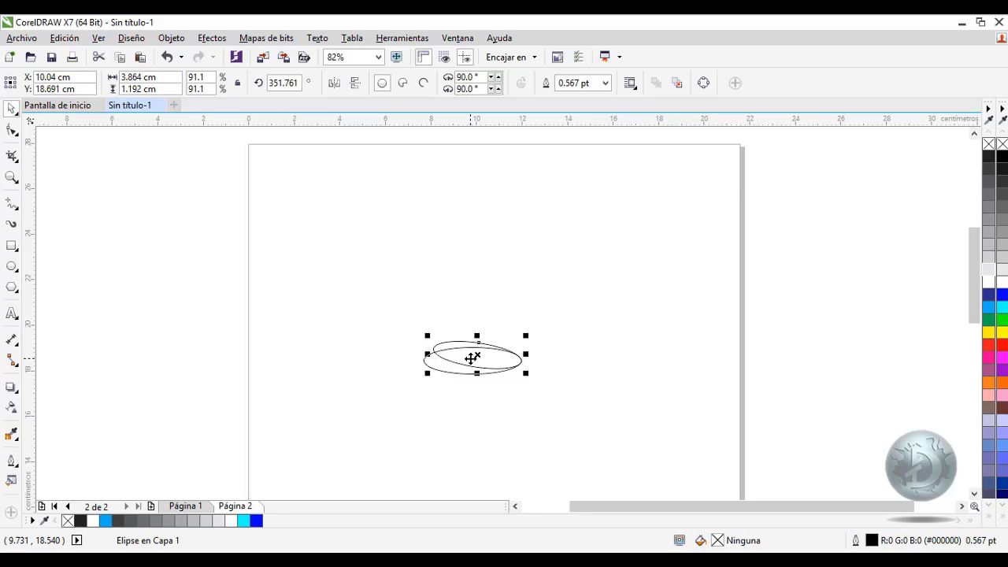
- Repeat the rotated, scaled ellipse copy seven more times to build a shell-like fan of shrinking ellipses
key(ctrl+r)
key(ctrl+r)
key(ctrl+r)
key(ctrl+r)
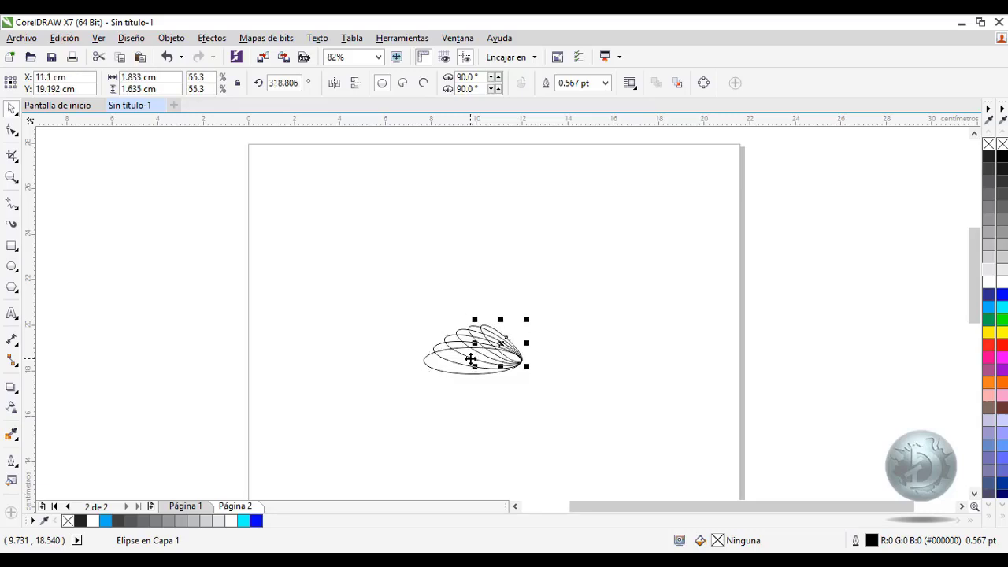
key(ctrl+r)
key(ctrl+r)
key(ctrl+r)
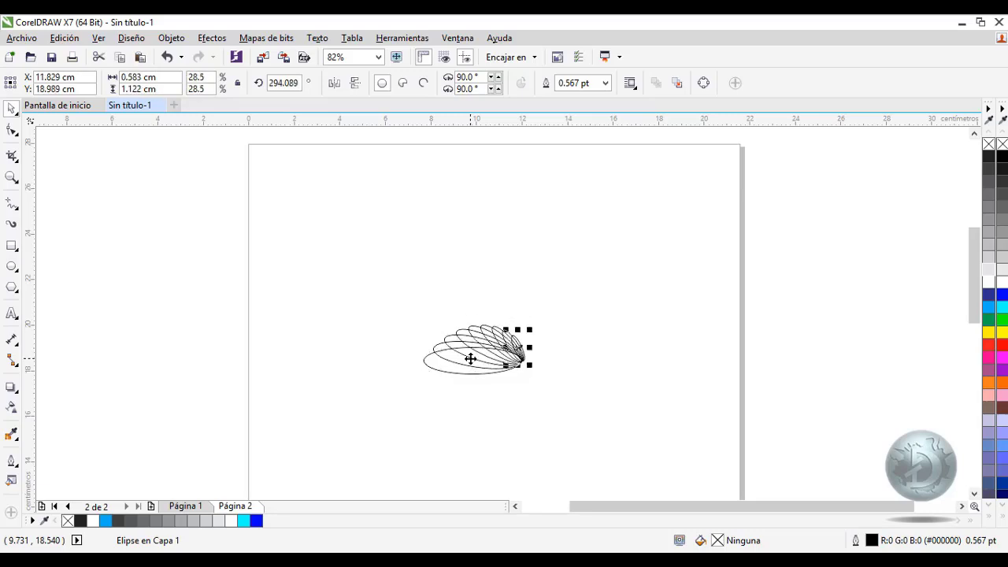
- Fill all the ellipses of the fan with white so that they cover one another
drag(385, 278, 585, 399)
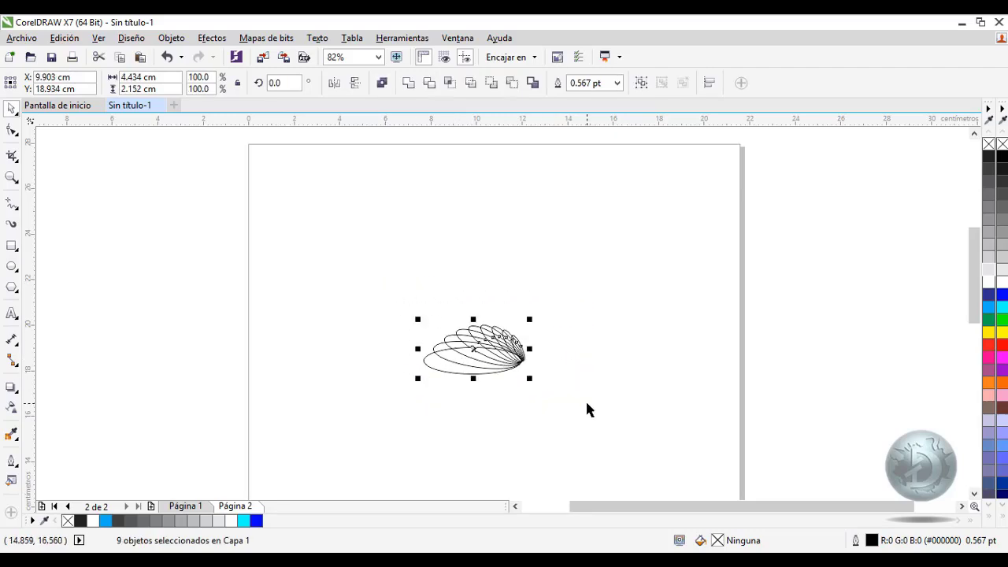
click(989, 281)
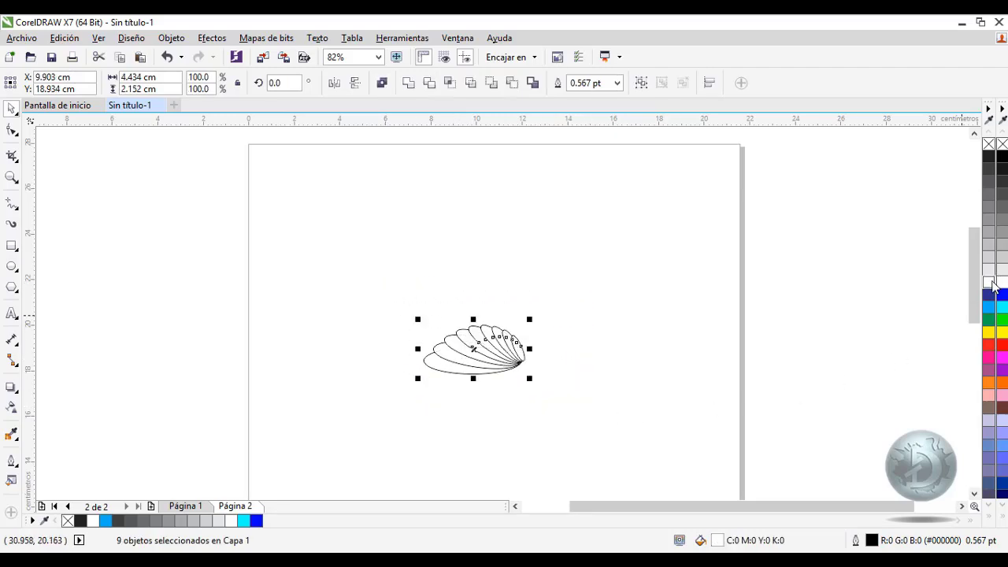
click(586, 386)
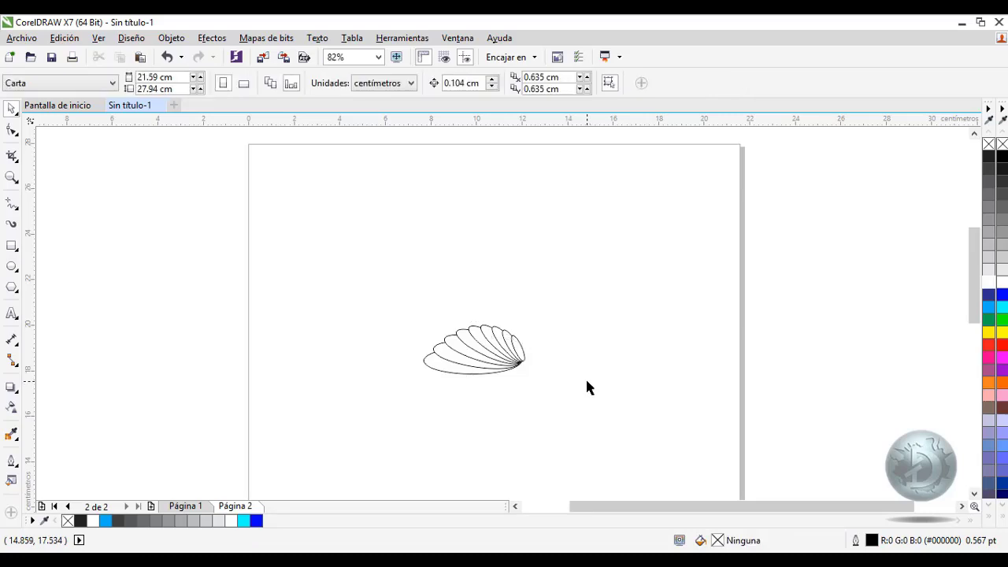
- Move the whole ellipse fan to the right edge of page 2 to free the middle
drag(364, 307, 577, 411)
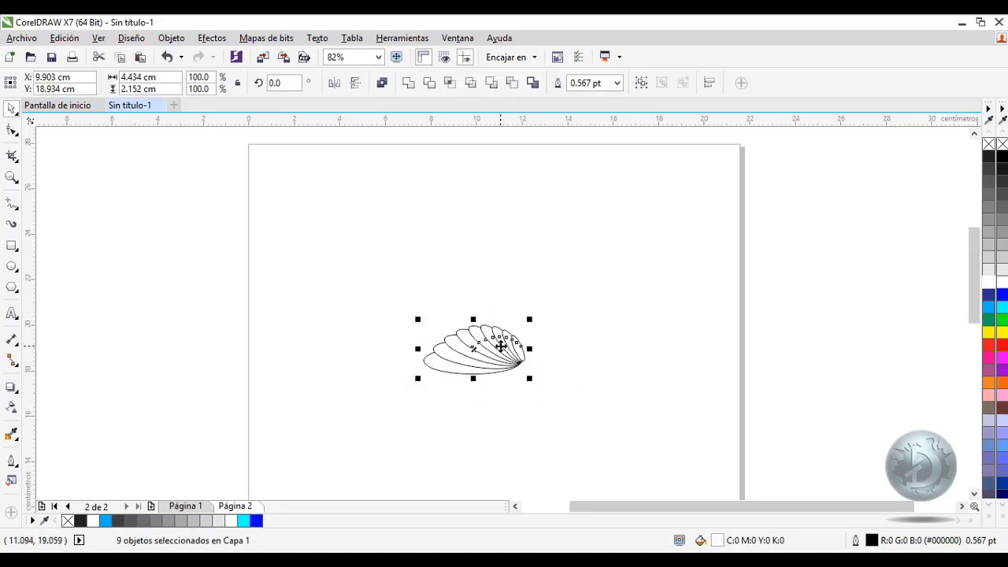
drag(502, 344, 736, 309)
click(498, 326)
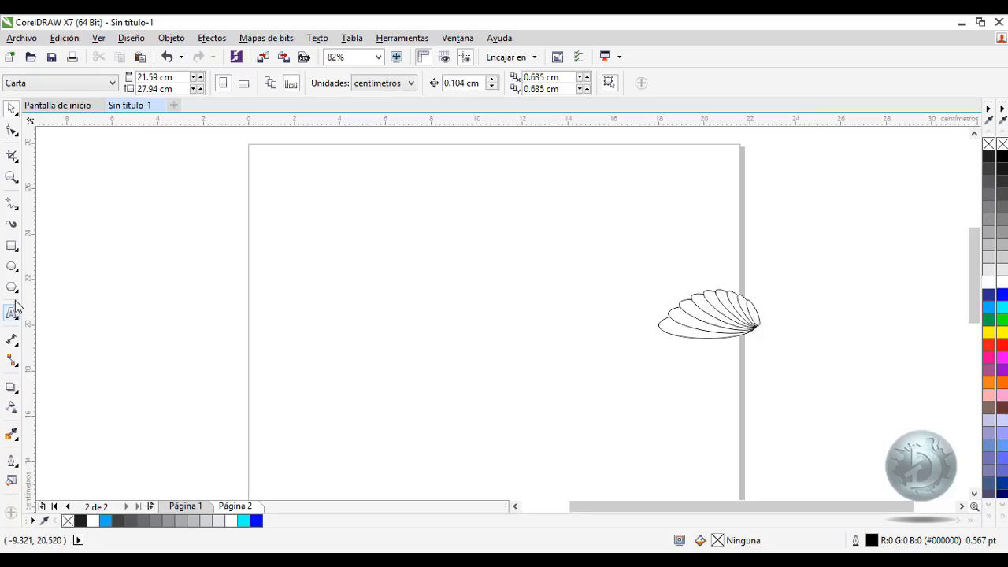
- Draw a square about 3.8 cm wide in the upper middle of page 2
click(12, 246)
drag(377, 233, 441, 322)
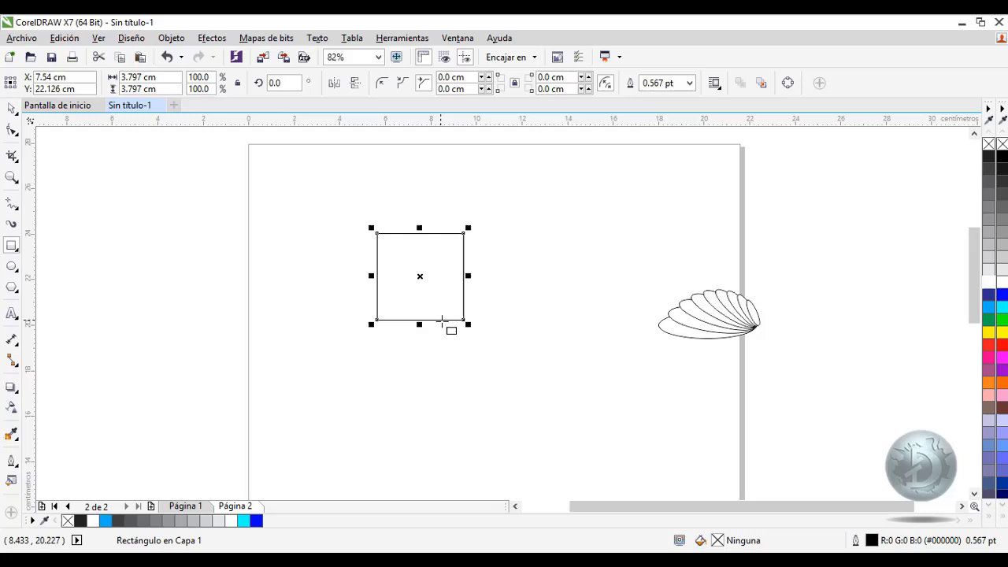
- Create a copy of the square rotated about its centre to 352.93° and scale the copy to 92.7% from the centre
click(418, 277)
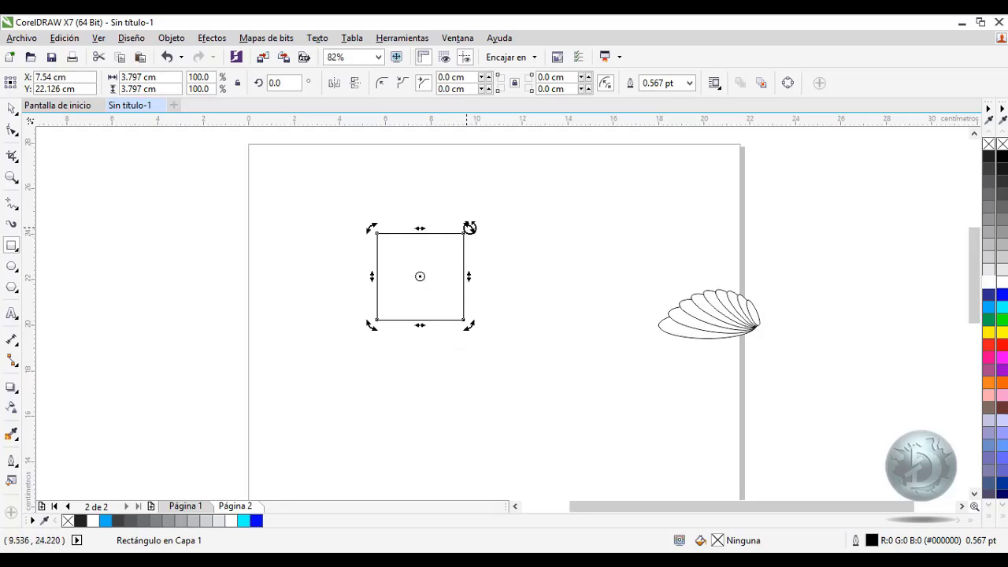
drag(469, 227, 473, 236)
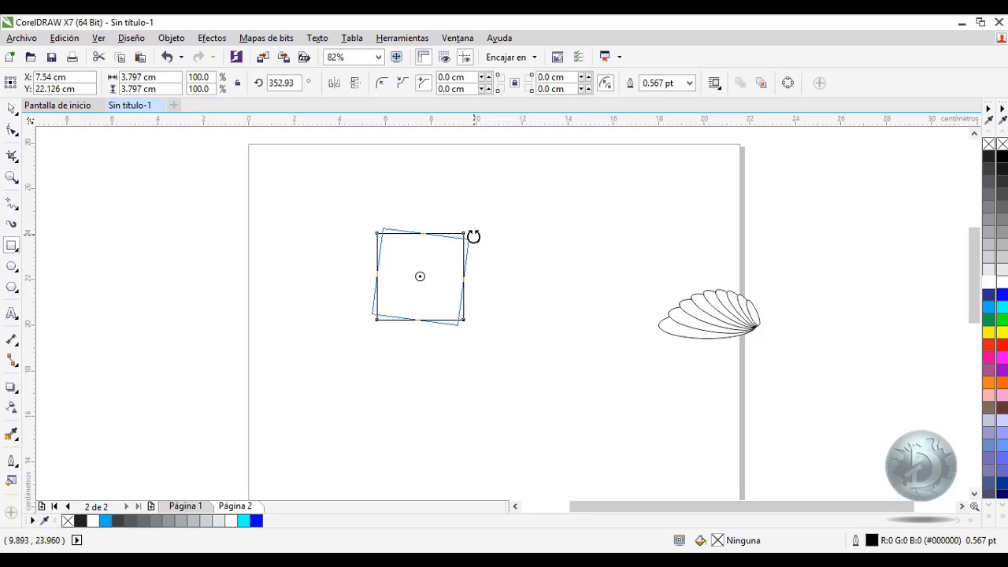
drag(473, 236, 476, 237)
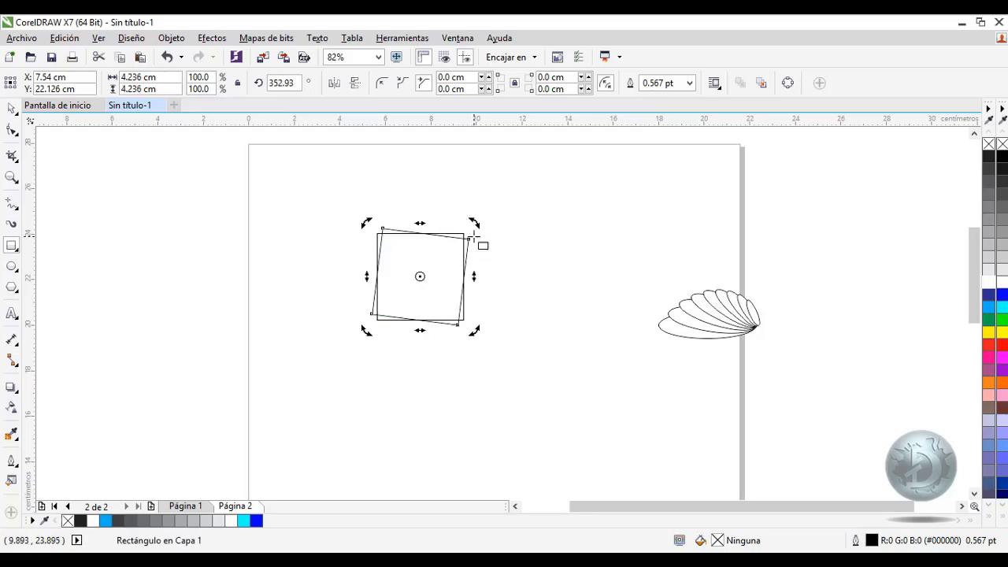
click(11, 108)
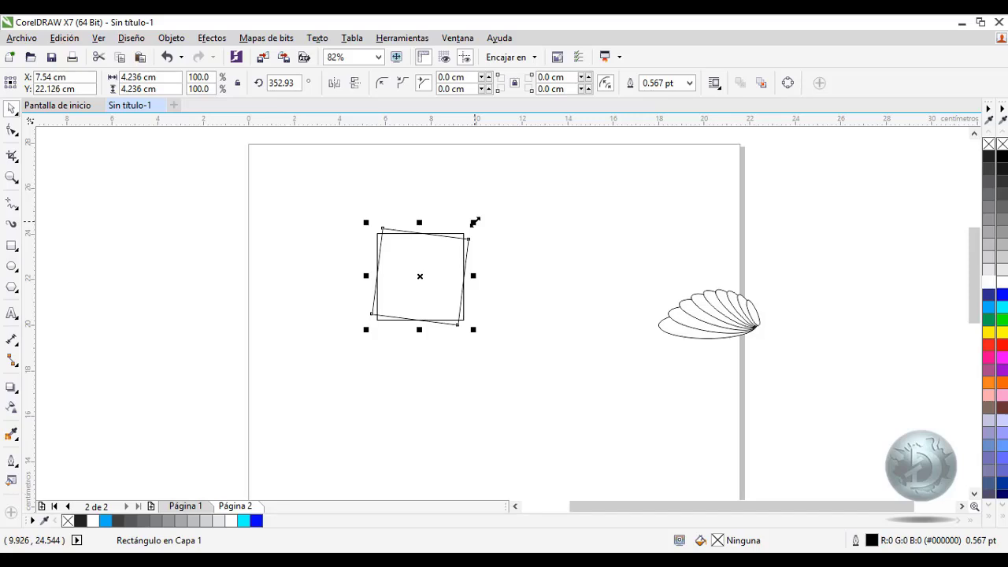
drag(475, 222, 472, 226)
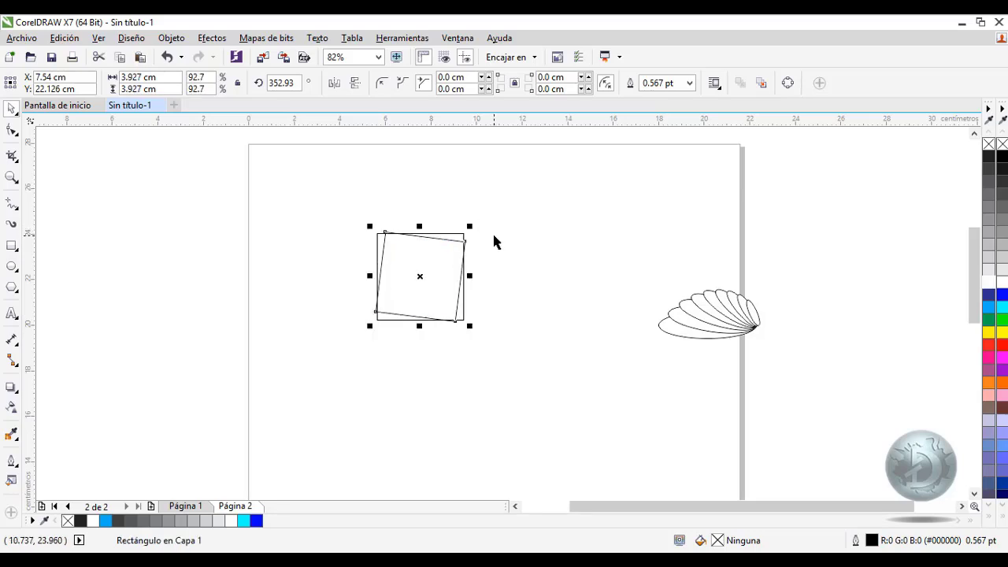
- Repeat the rotated, scaled square copy eleven more times to build a spiral of shrinking squares
key(ctrl+r)
key(ctrl+r)
key(ctrl+r)
key(ctrl+r)
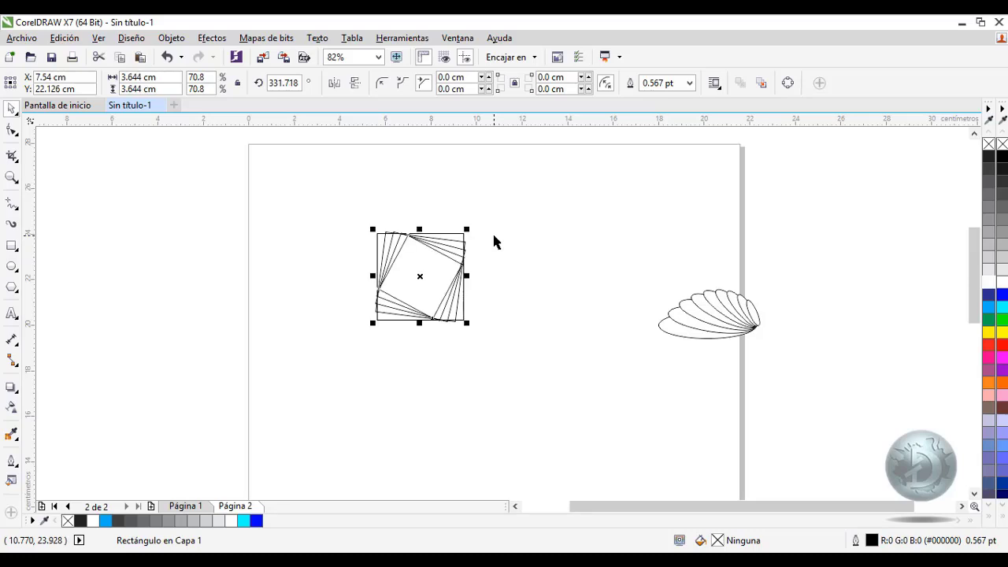
key(ctrl+r)
key(ctrl+r)
key(ctrl+r)
key(ctrl+r)
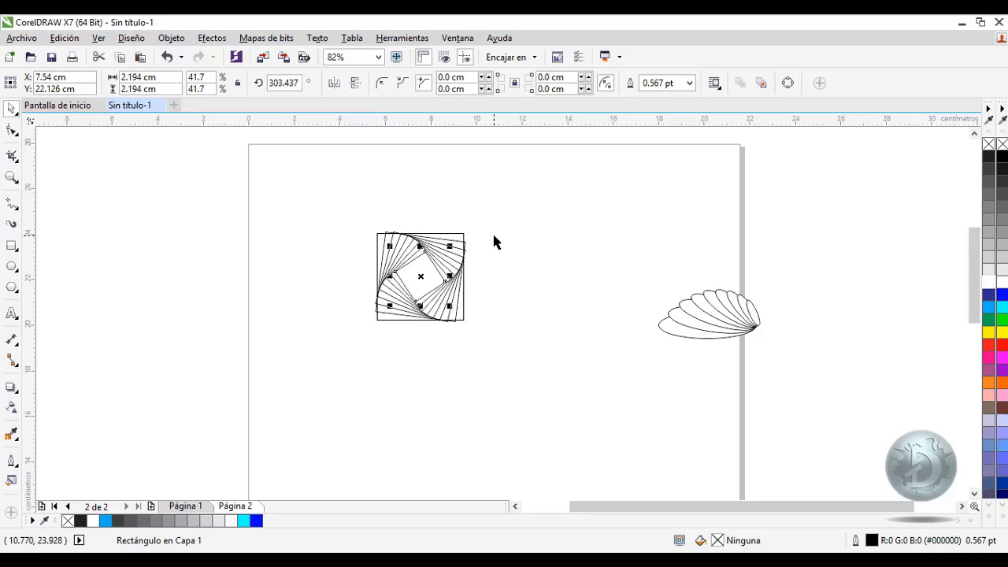
key(ctrl+r)
key(ctrl+r)
key(ctrl+r)
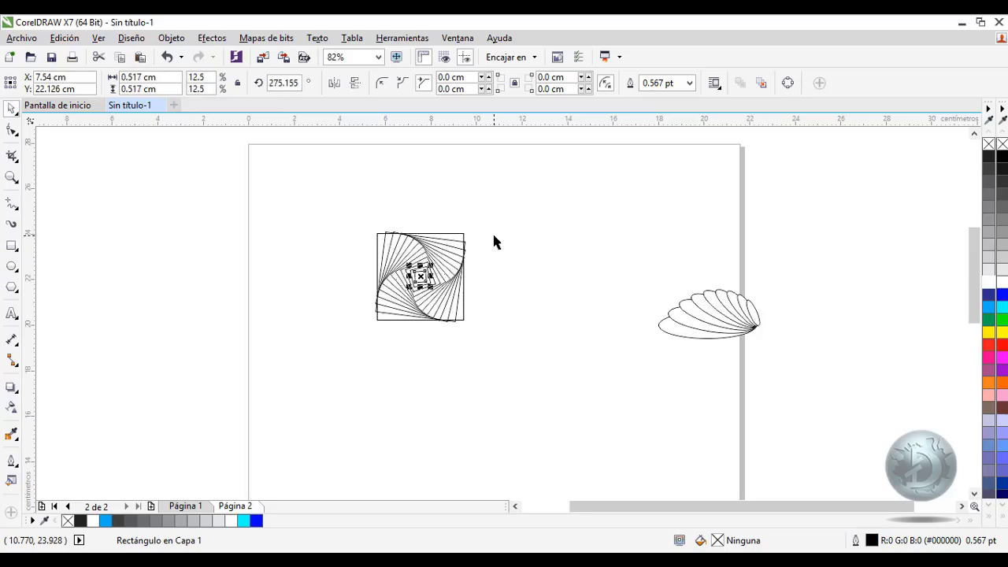
- Move the whole square spiral into the upper right corner of page 2
click(355, 207)
drag(351, 212, 560, 381)
drag(461, 271, 720, 202)
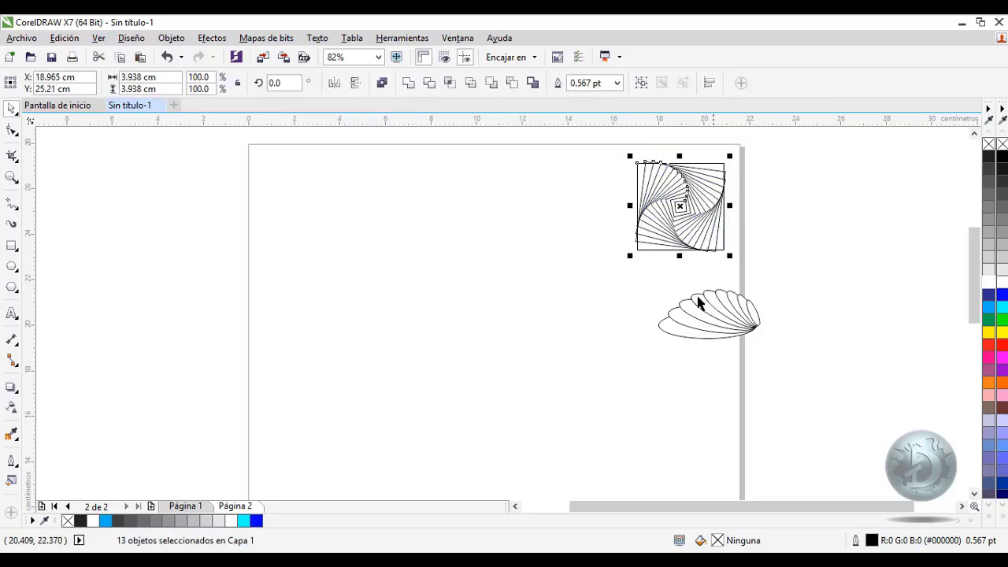
- Move the whole ellipse fan inward so it sits on the page directly below the square spiral
drag(628, 284, 760, 344)
drag(725, 315, 689, 307)
click(622, 417)
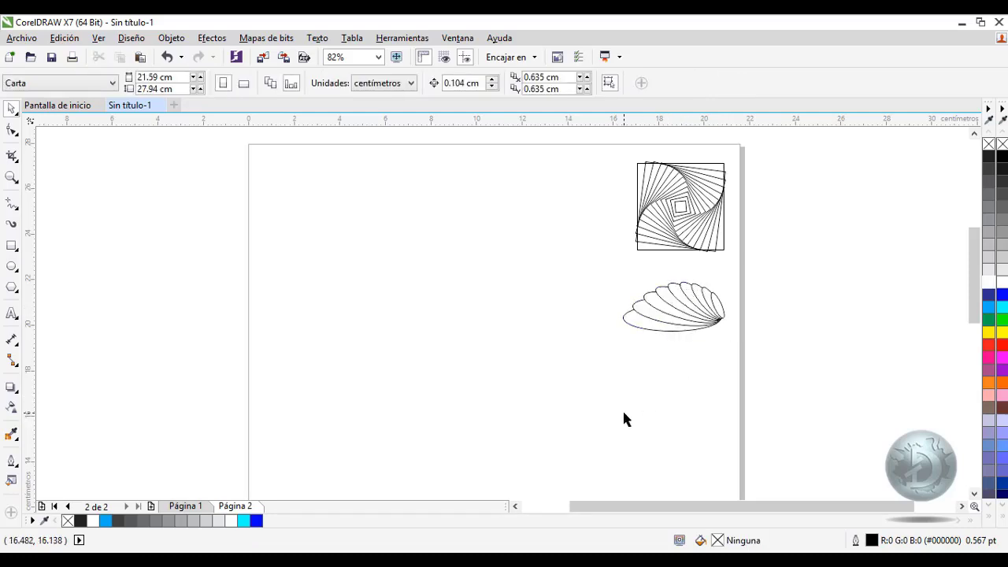